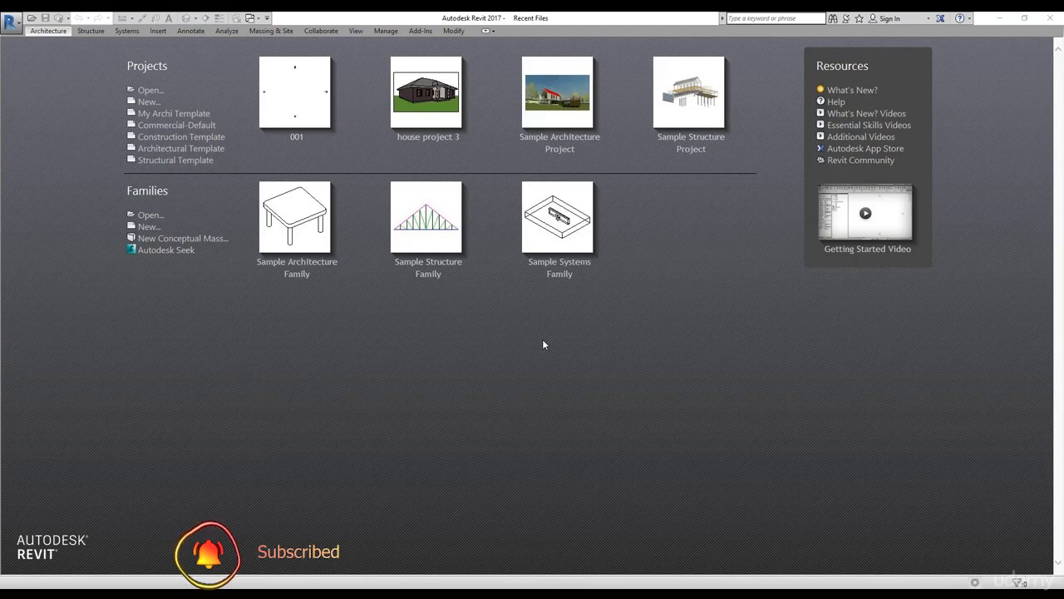
# Step: Create a new project from My Archi Template and review its project units and project information
pyautogui.click(175, 114)
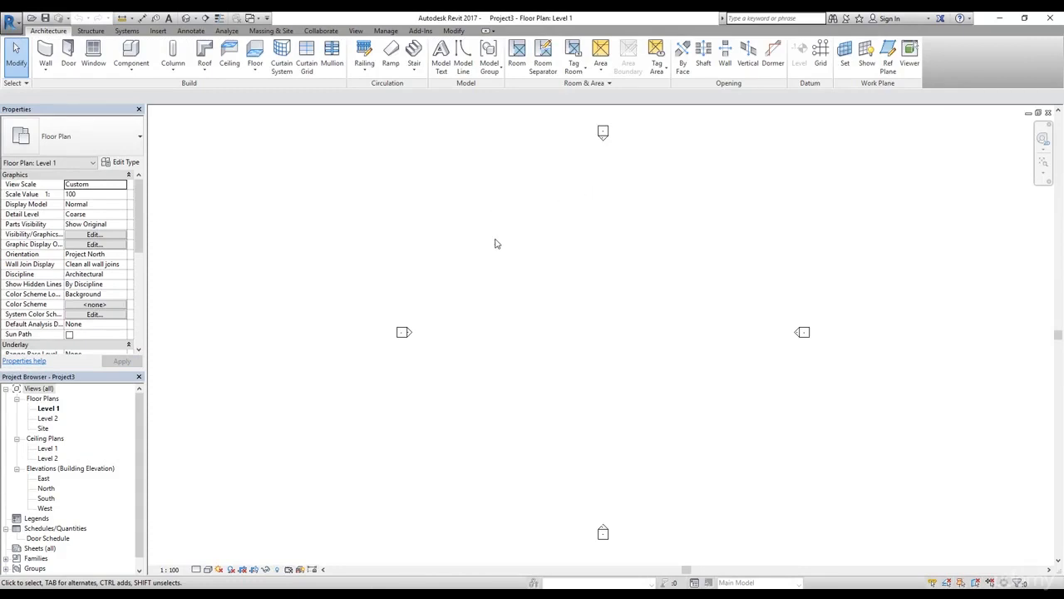
pyautogui.click(385, 32)
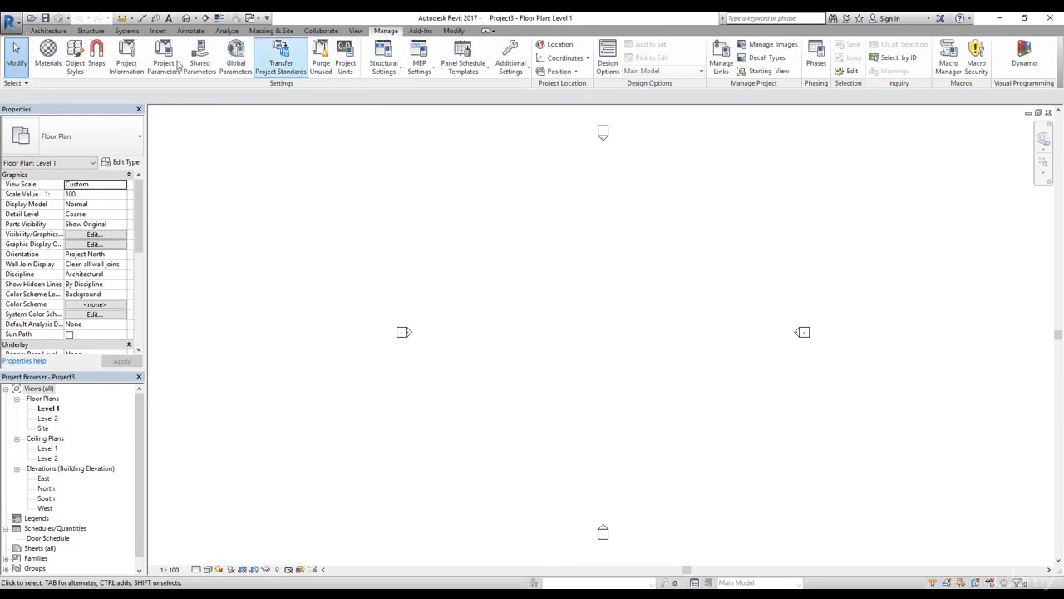
pyautogui.click(346, 67)
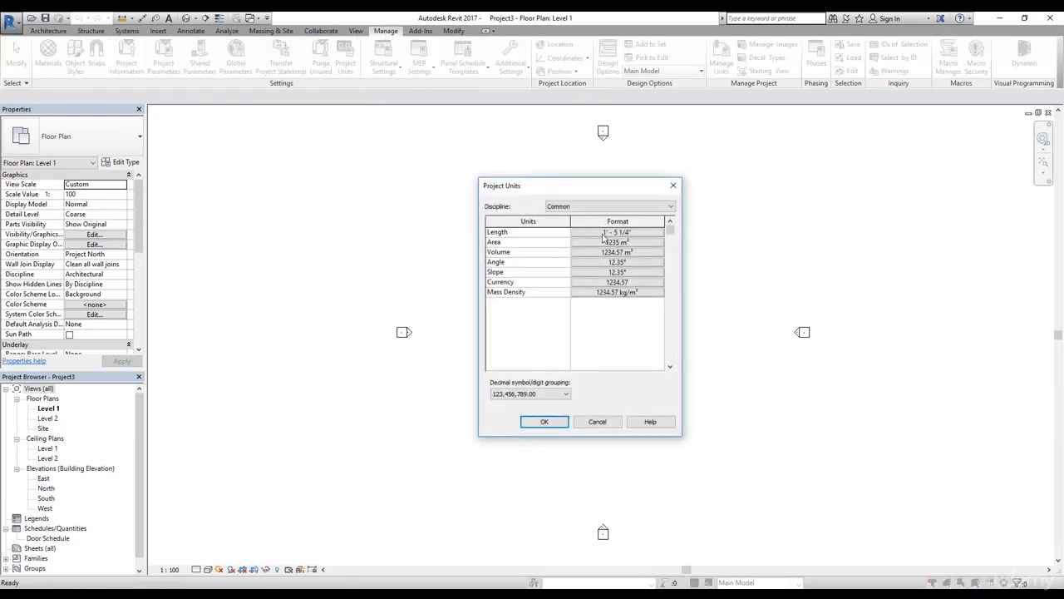
pyautogui.click(545, 421)
pyautogui.click(126, 68)
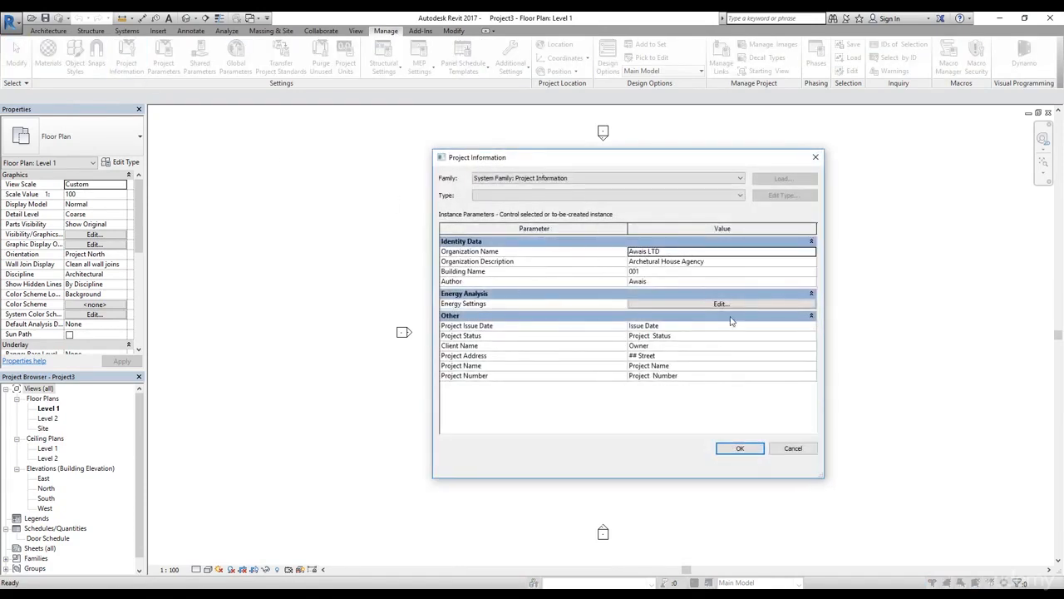
pyautogui.click(739, 448)
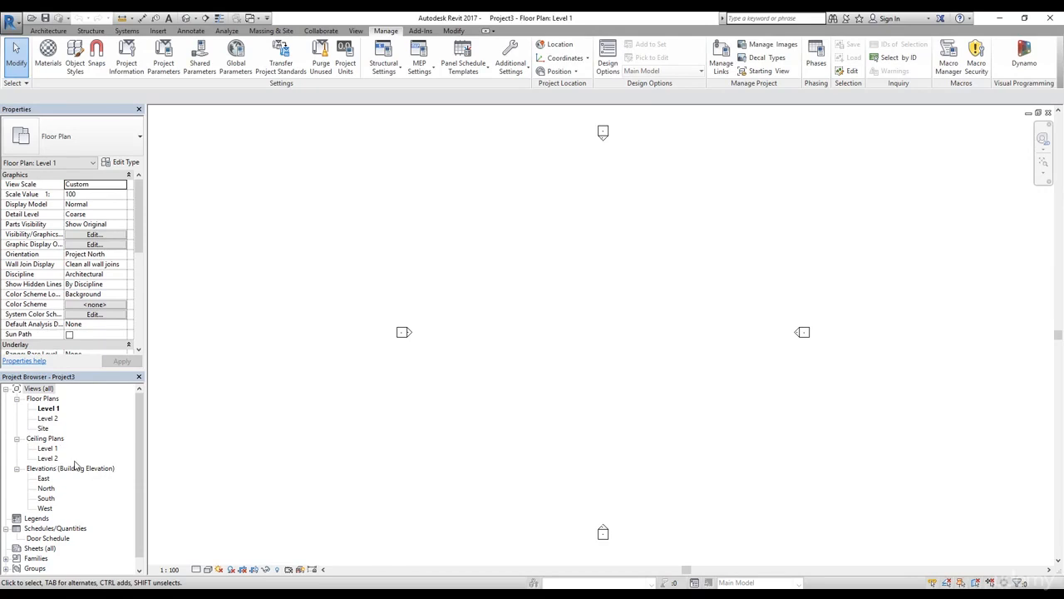
# Step: Collapse the Schedules/Quantities group in the project browser
pyautogui.scroll(-1, 74, 466)
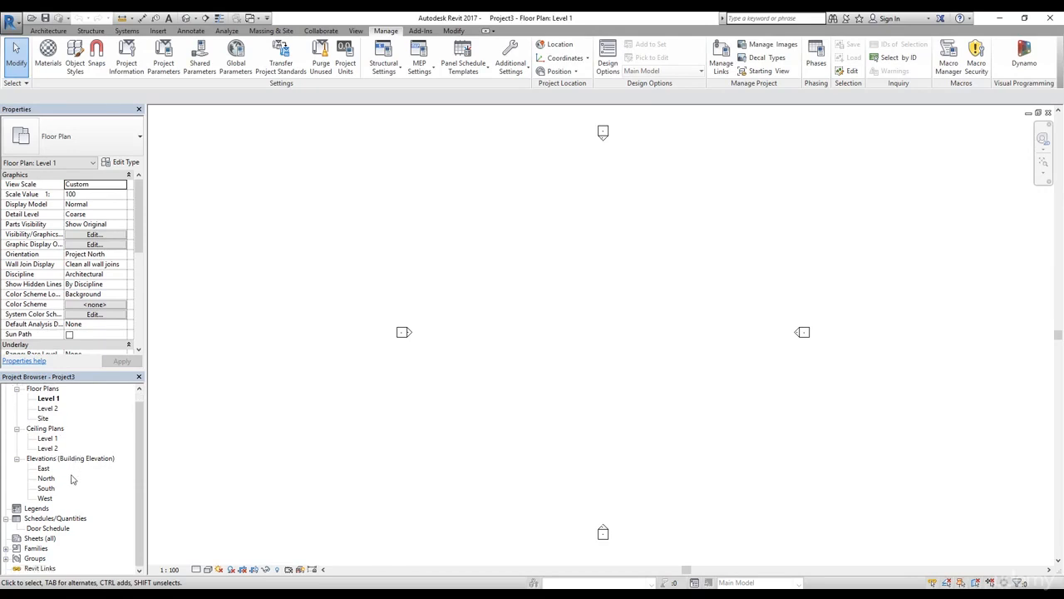
pyautogui.click(7, 519)
pyautogui.click(443, 325)
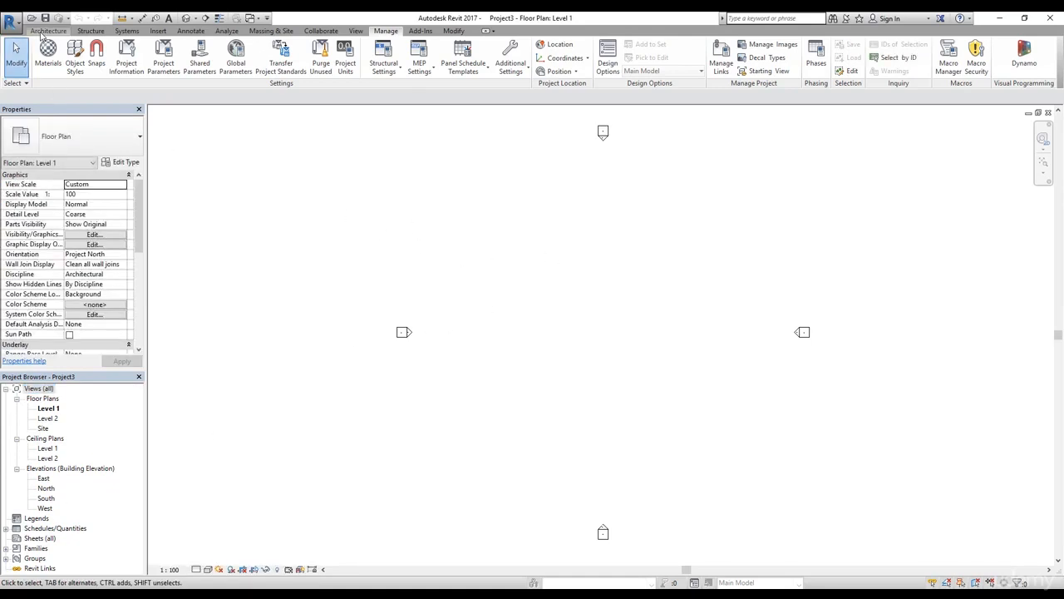
# Step: Draw a closed, irregular six-sided loop of chained Generic - 200mm walls in the west half of the Level 1 plan, starting with a horizontal wall
pyautogui.click(48, 31)
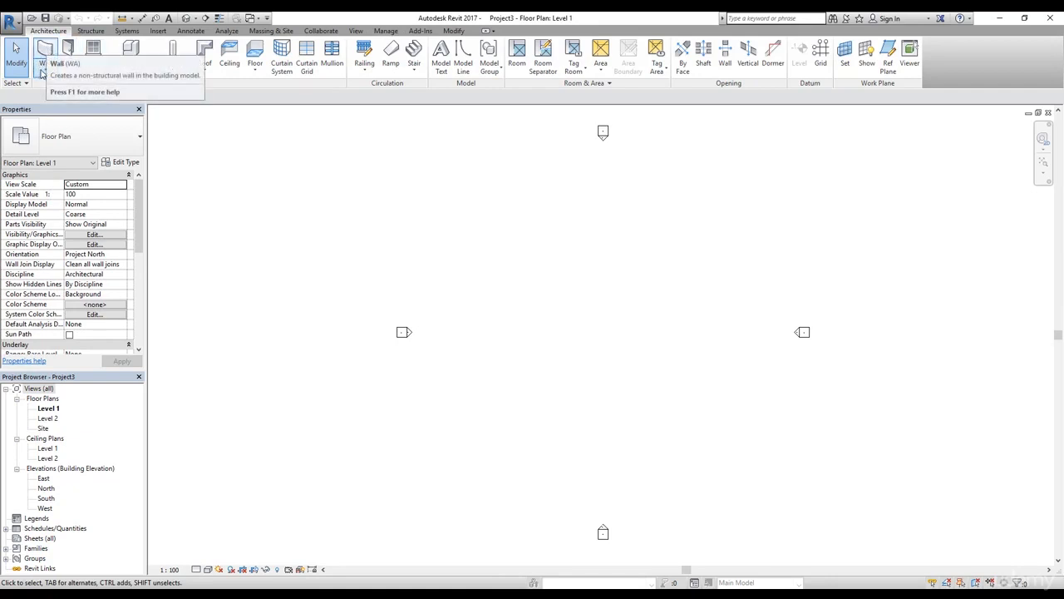
pyautogui.click(42, 72)
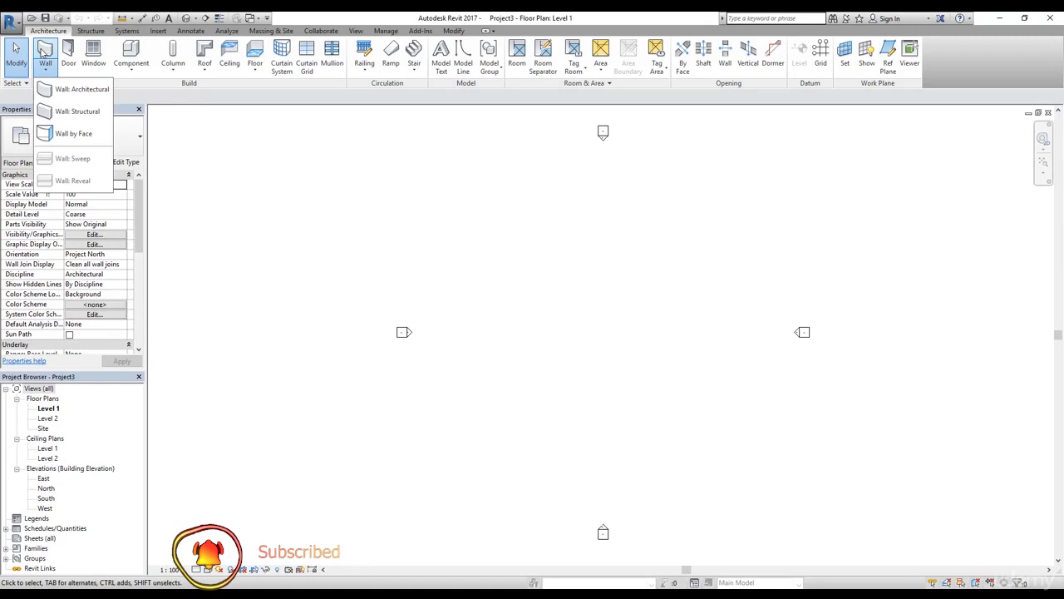
pyautogui.click(163, 106)
pyautogui.click(47, 55)
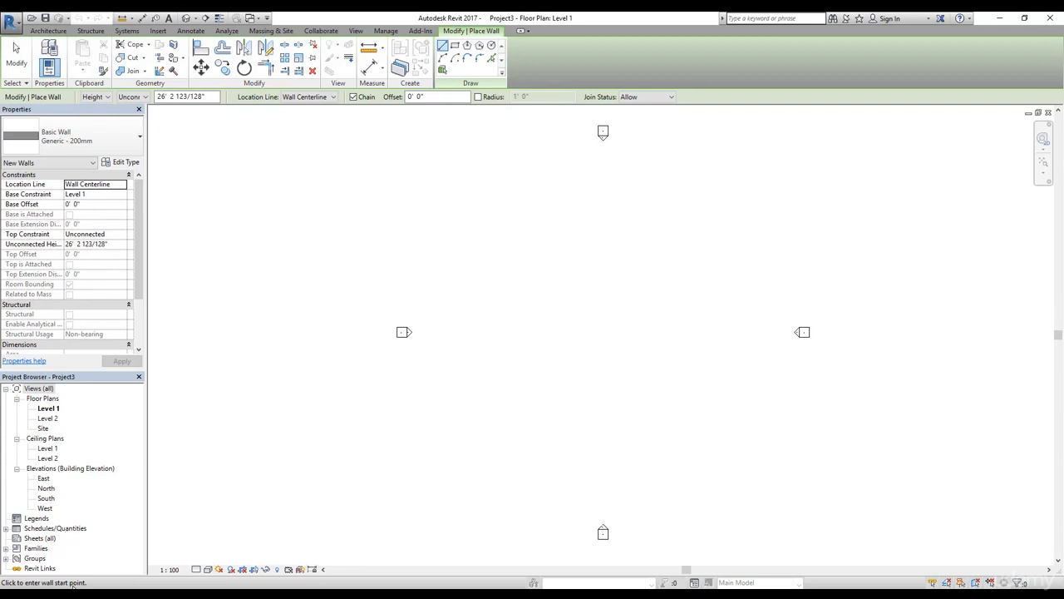
pyautogui.click(463, 262)
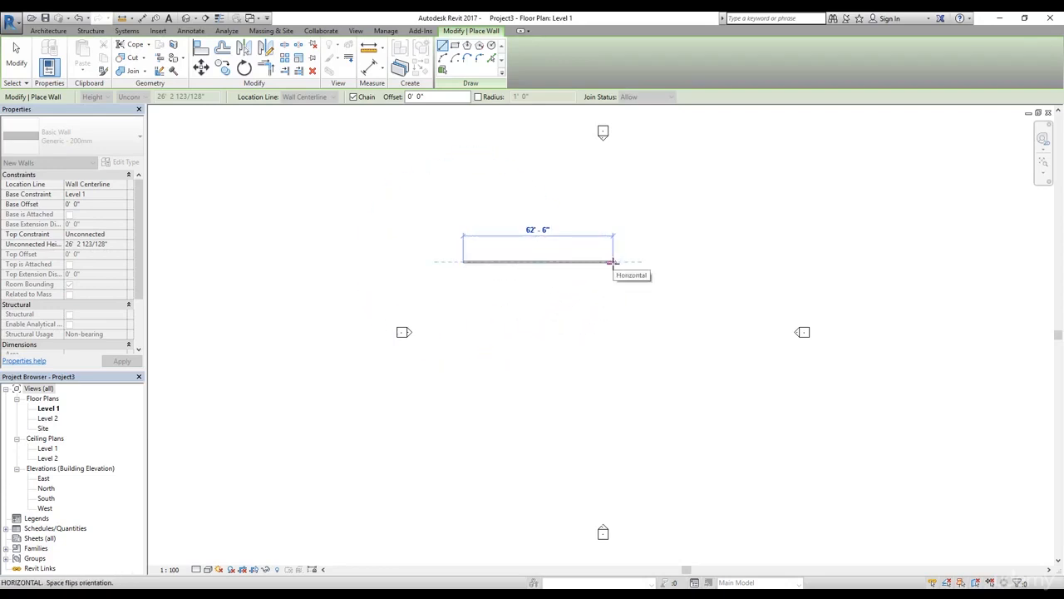
pyautogui.click(553, 261)
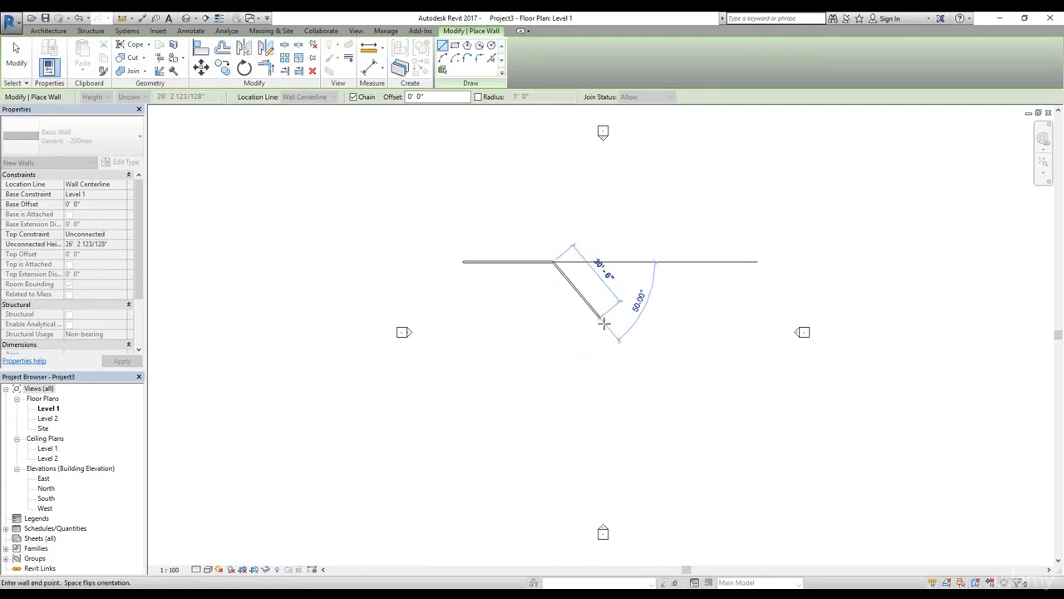
pyautogui.click(622, 342)
pyautogui.click(519, 342)
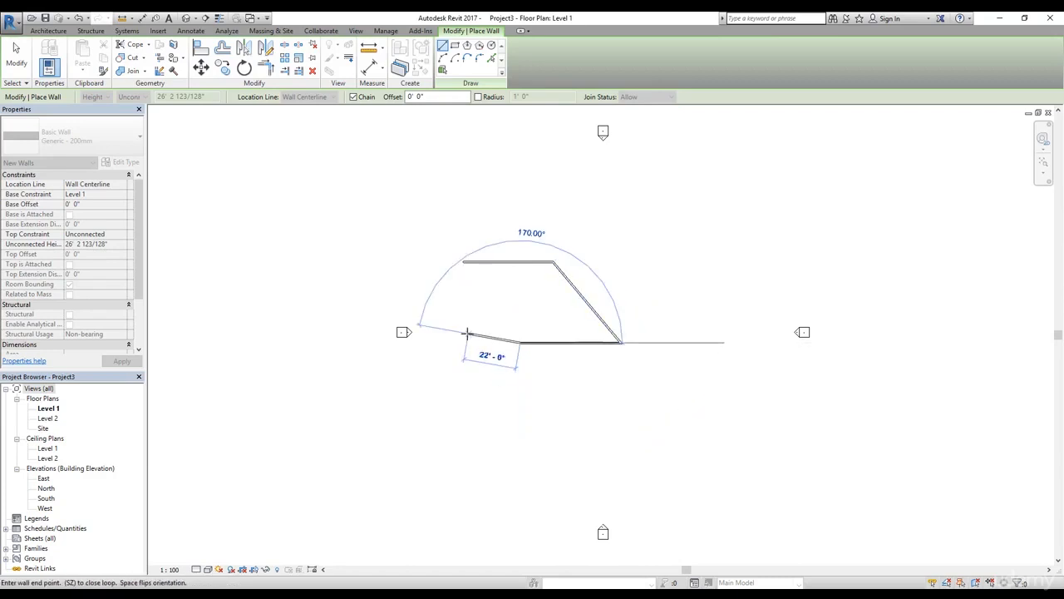
pyautogui.click(463, 327)
pyautogui.click(458, 294)
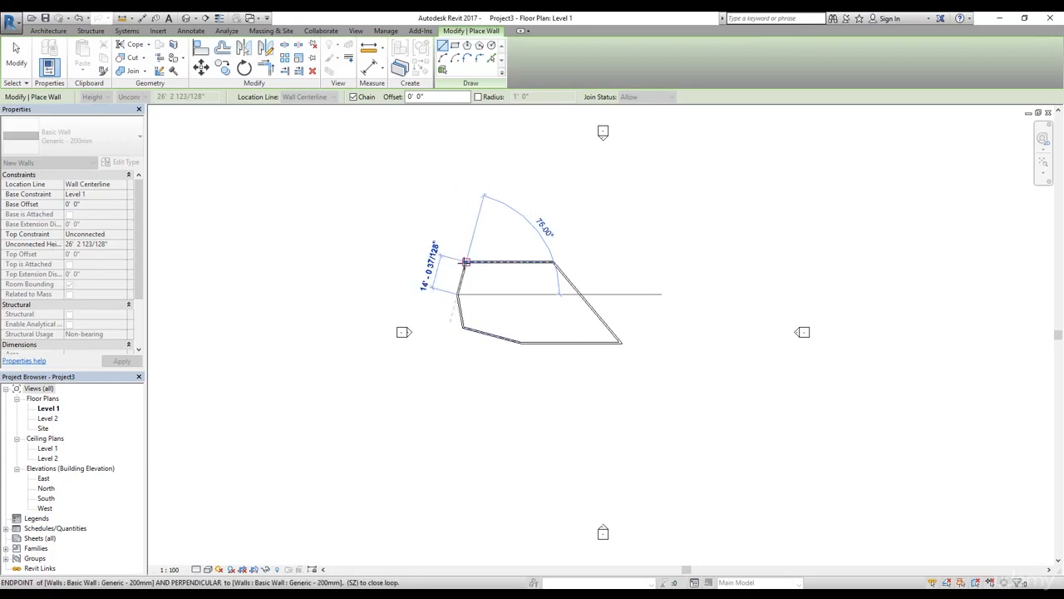
pyautogui.click(466, 263)
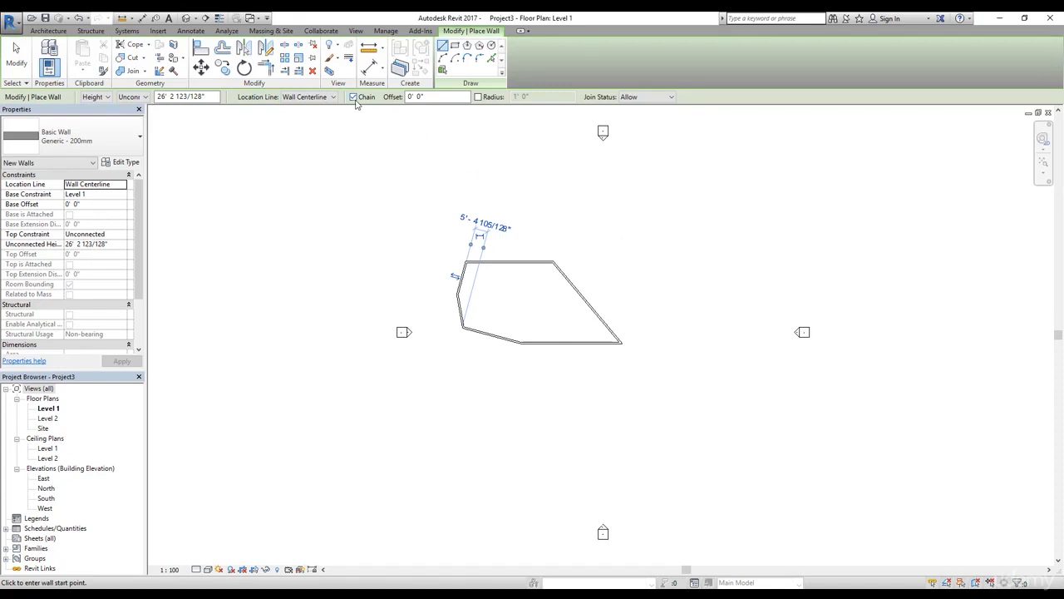
# Step: Draw a second closed loop of nine chained walls, forming a bent, hook-like outline east of the six-sided loop
pyautogui.click(629, 222)
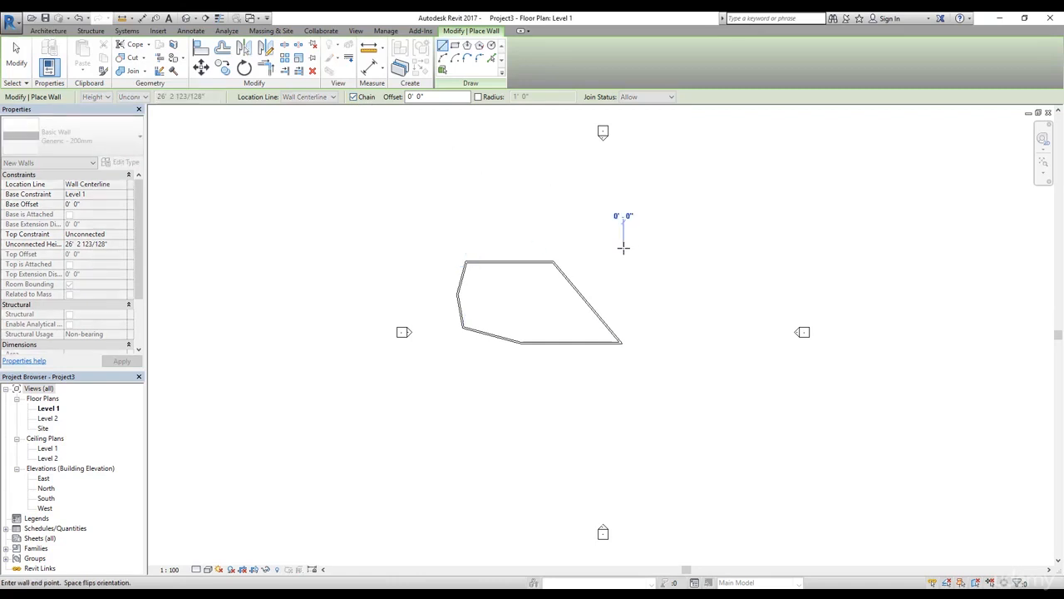
pyautogui.click(702, 246)
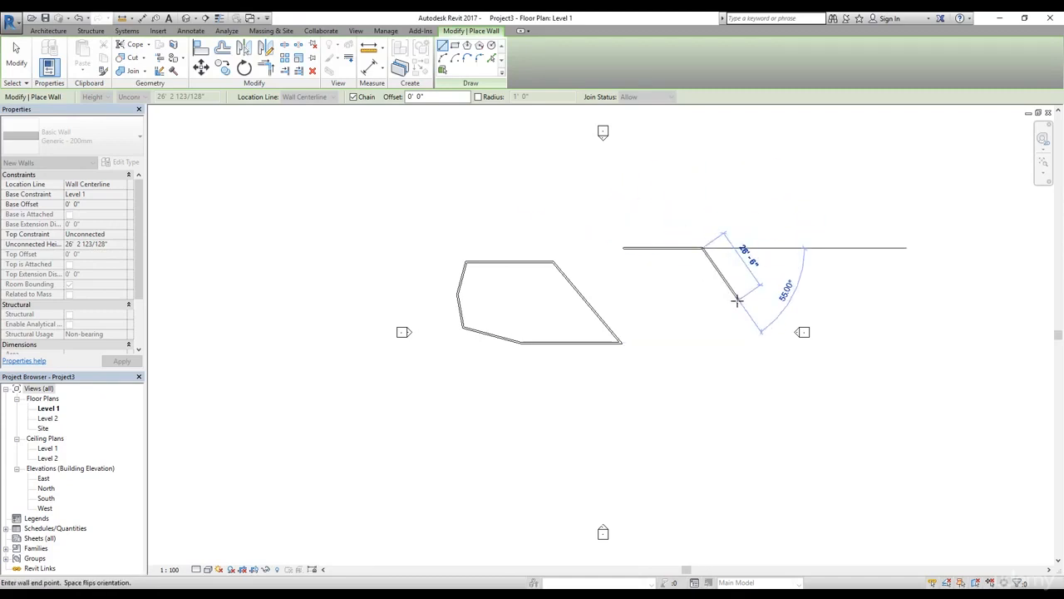
pyautogui.click(762, 318)
pyautogui.click(737, 386)
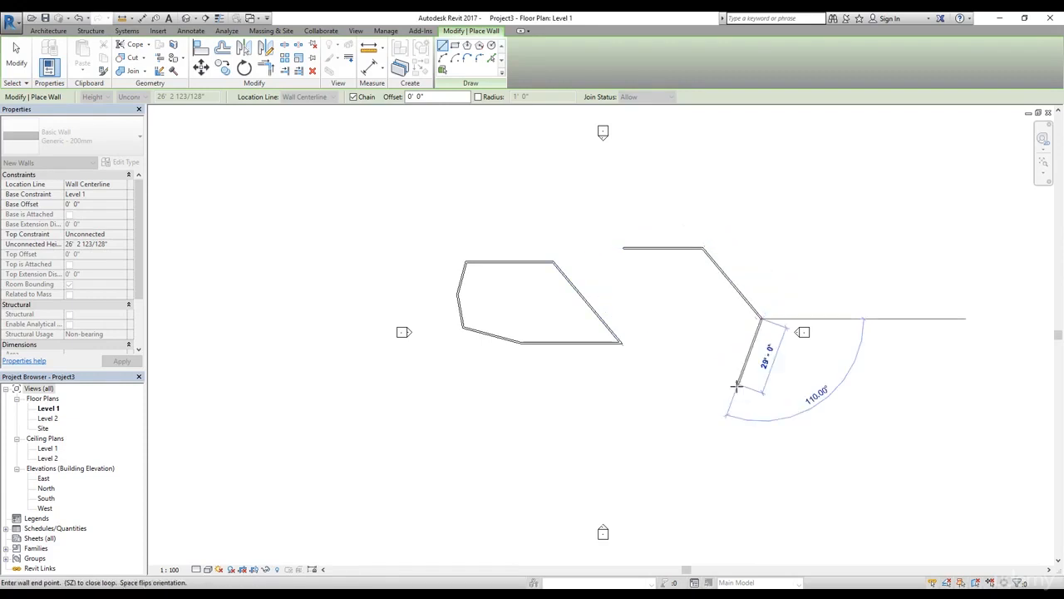
pyautogui.click(637, 439)
pyautogui.click(520, 409)
pyautogui.click(670, 384)
pyautogui.click(692, 334)
pyautogui.click(657, 298)
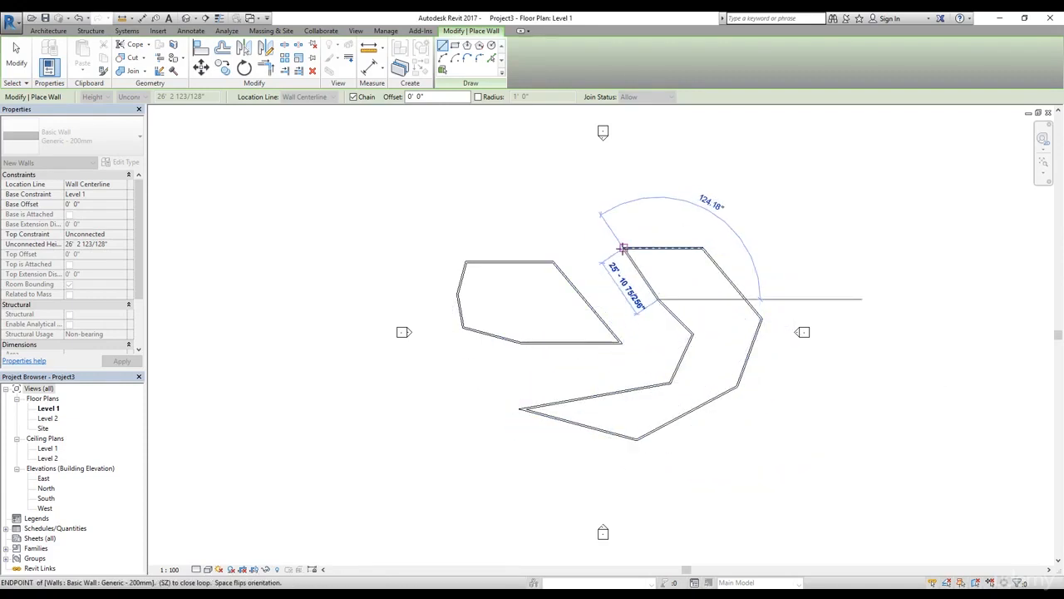
pyautogui.click(616, 247)
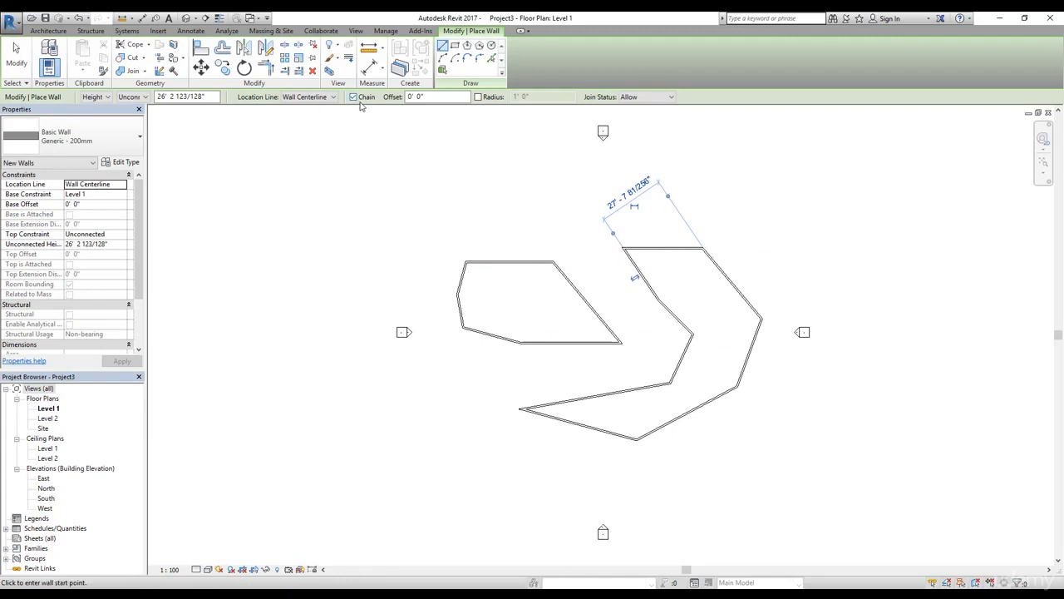
# Step: Turn off Chain and draw a single horizontal wall about 19'-6" long above the six-sided loop
pyautogui.scroll(3, 578, 229)
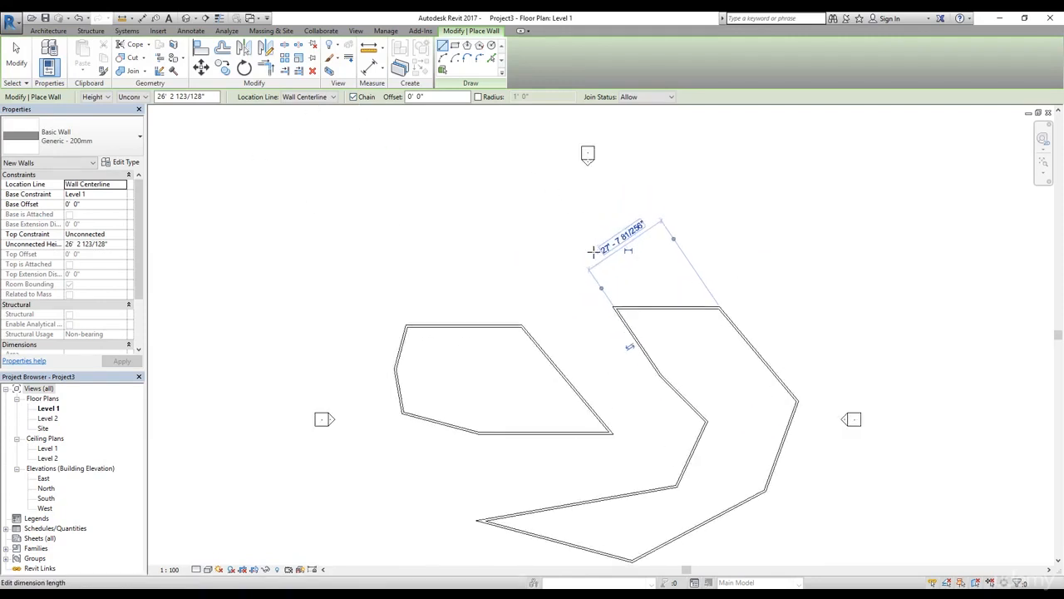
pyautogui.click(353, 98)
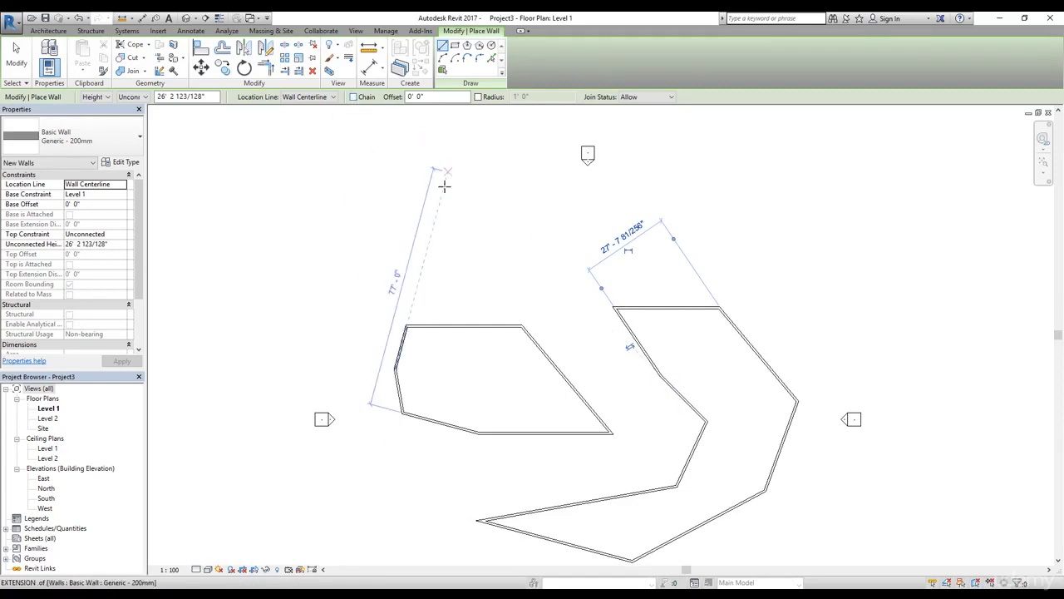
pyautogui.click(412, 215)
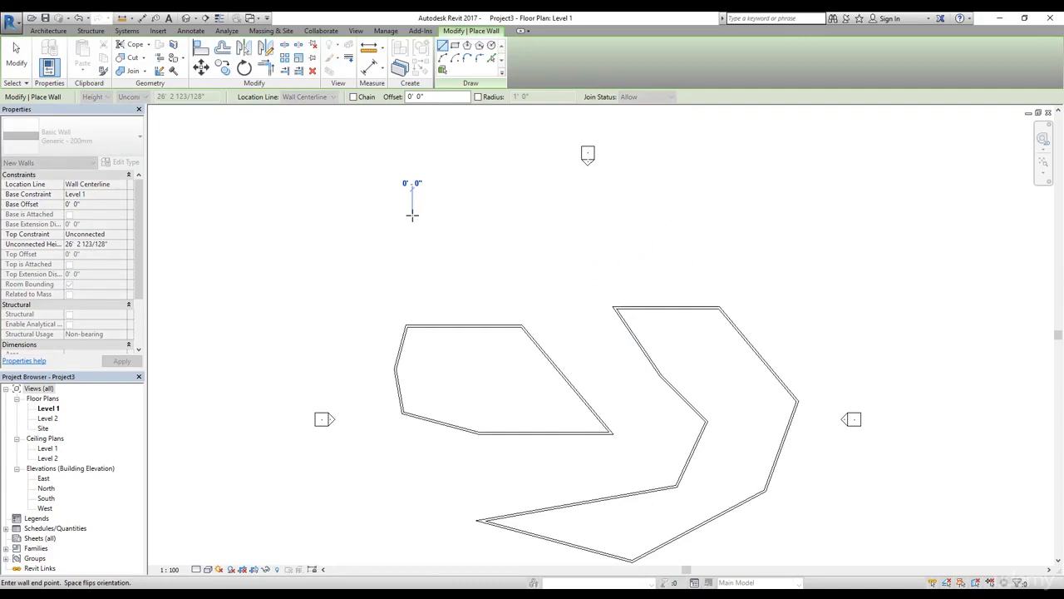
pyautogui.click(473, 214)
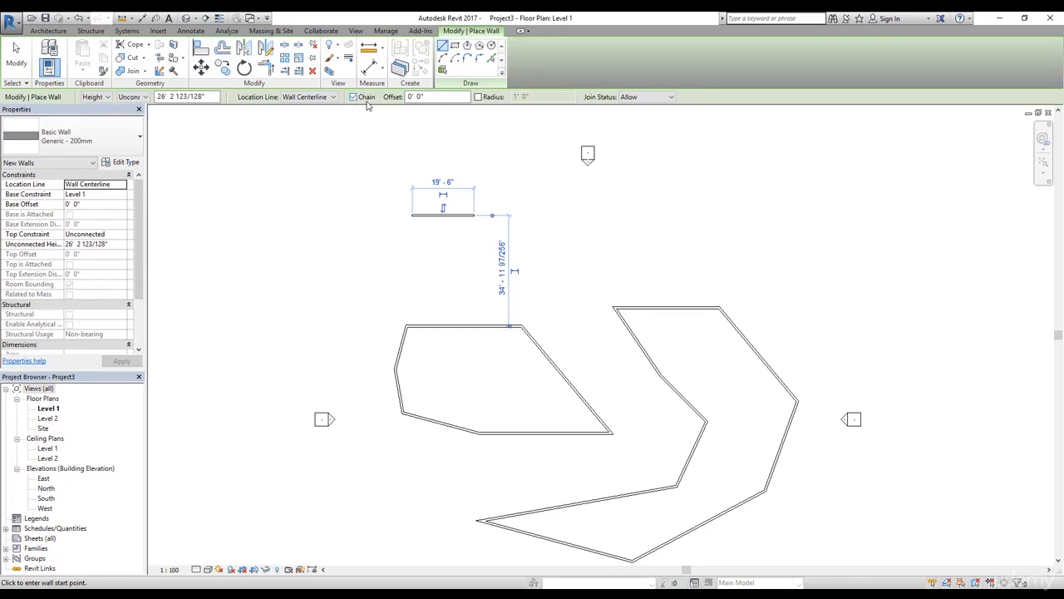
# Step: With Chain turned back on, draw one horizontal wall below the north elevation marker and end the chain there
pyautogui.click(561, 197)
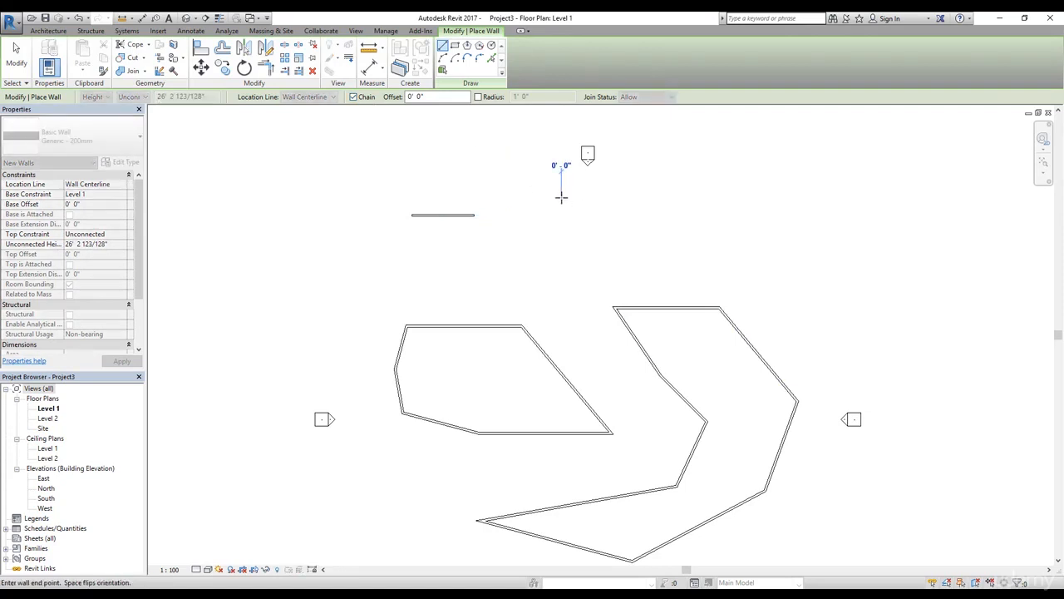
pyautogui.click(646, 199)
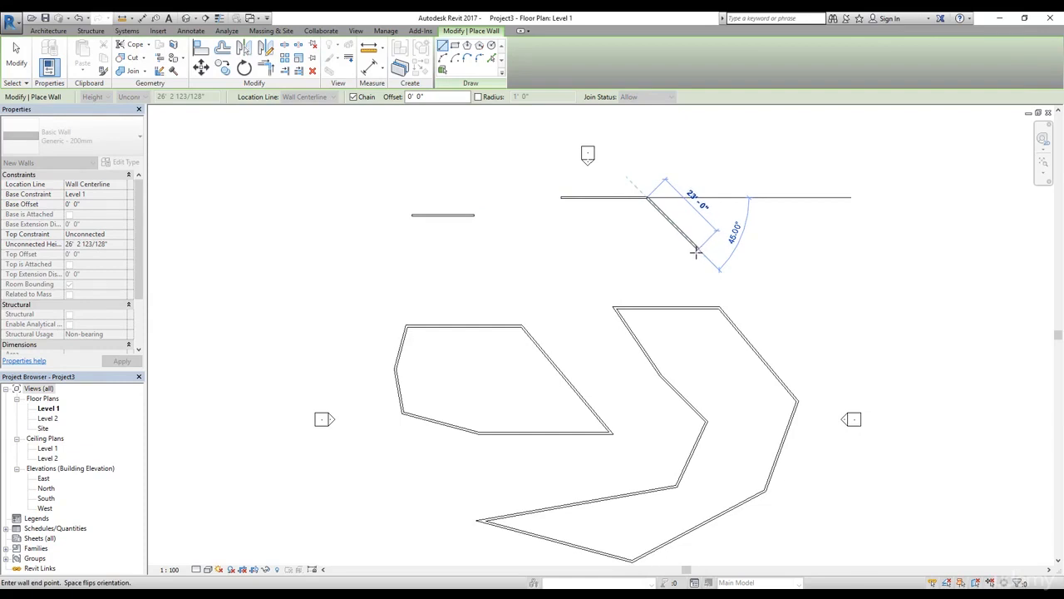
pyautogui.press('Escape')
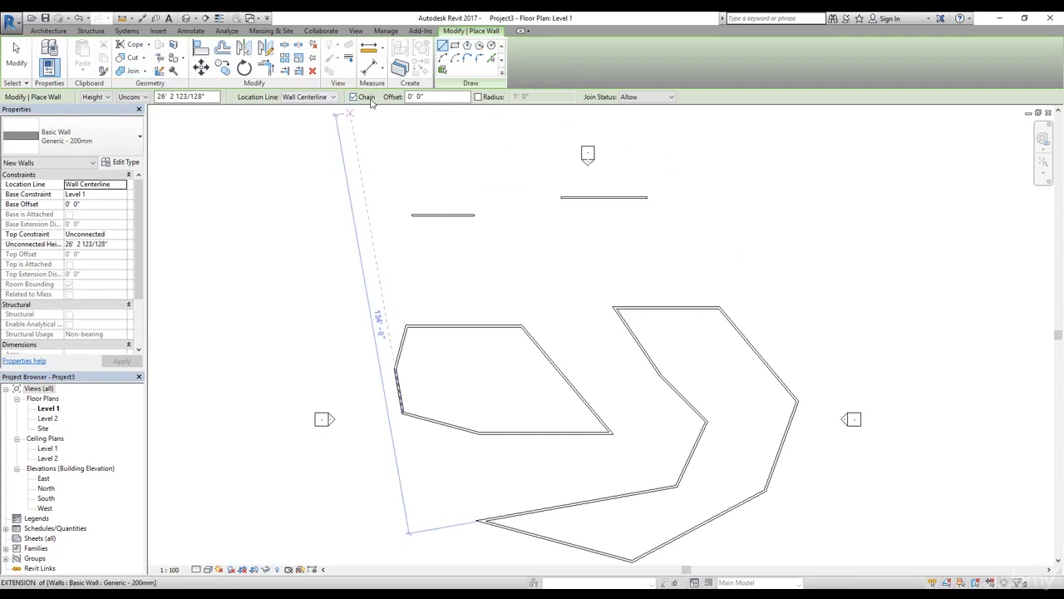
pyautogui.press('Escape')
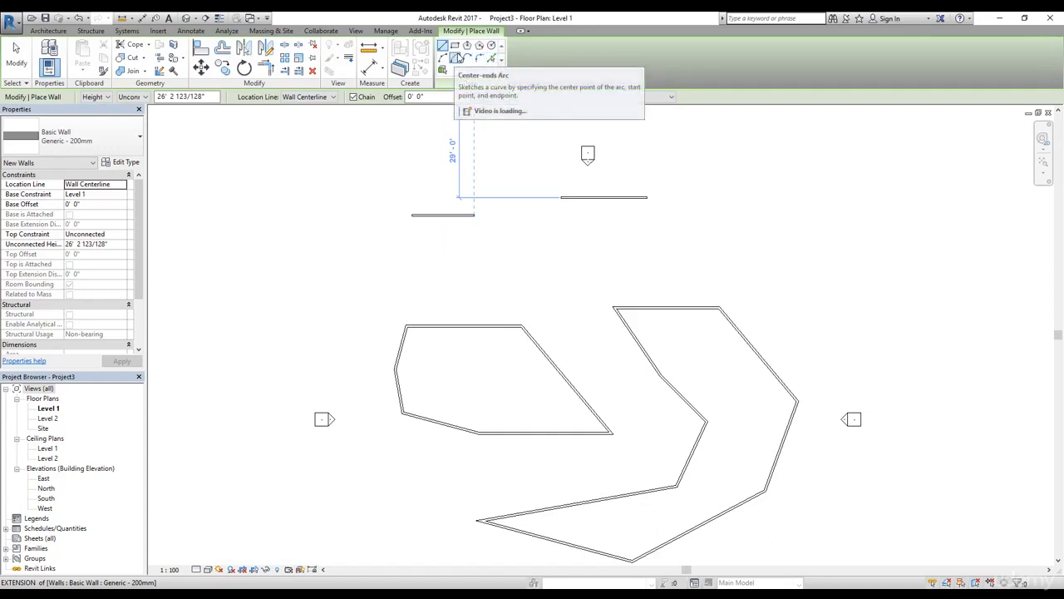
# Step: Draw a rectangle of walls about 22'-9" by 12'-2" between the two single walls and the six-sided loop
pyautogui.click(455, 47)
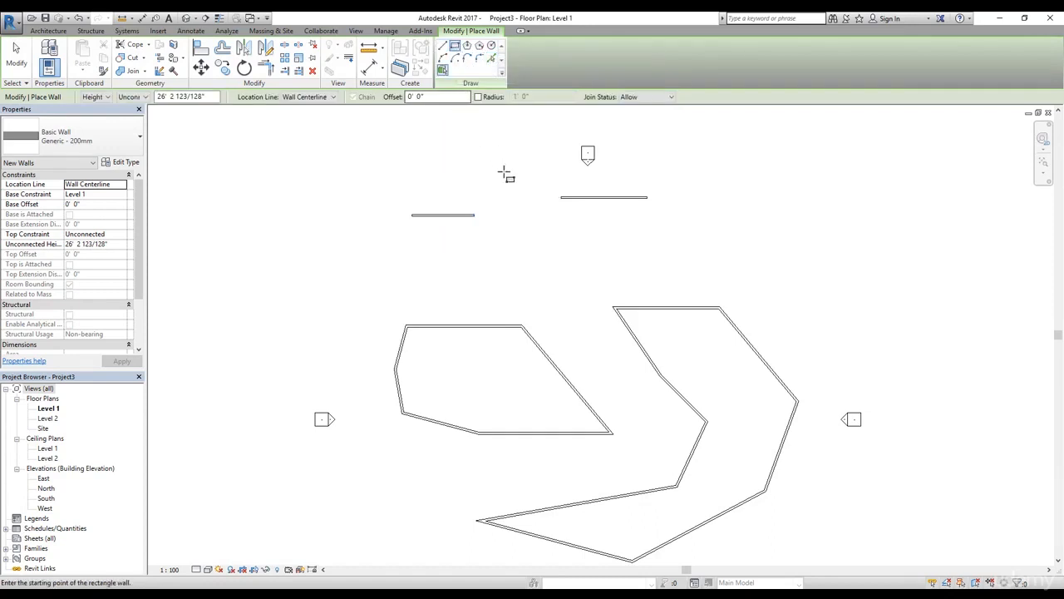
pyautogui.click(493, 242)
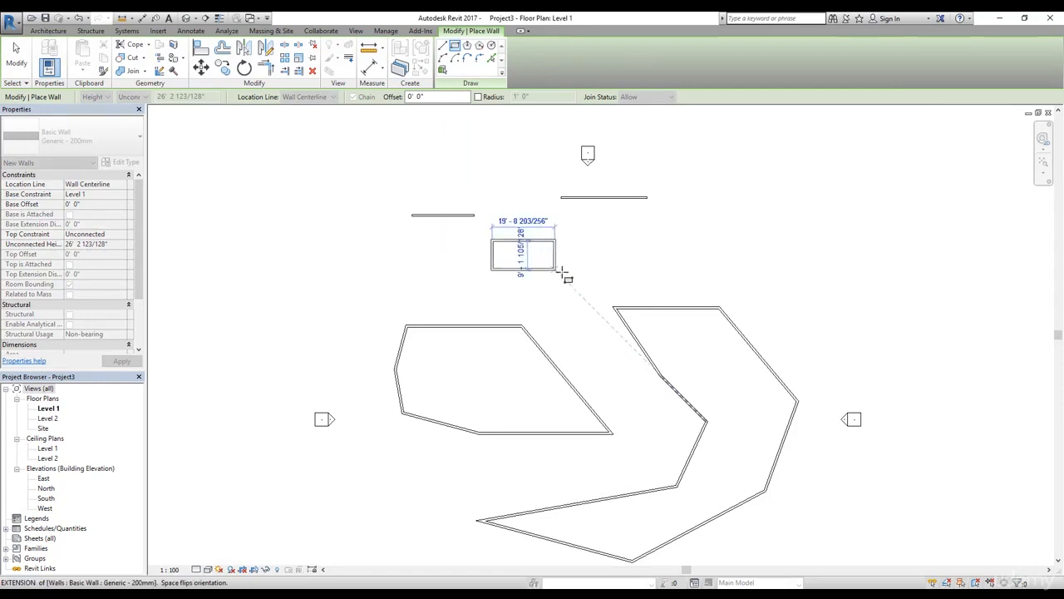
pyautogui.click(565, 281)
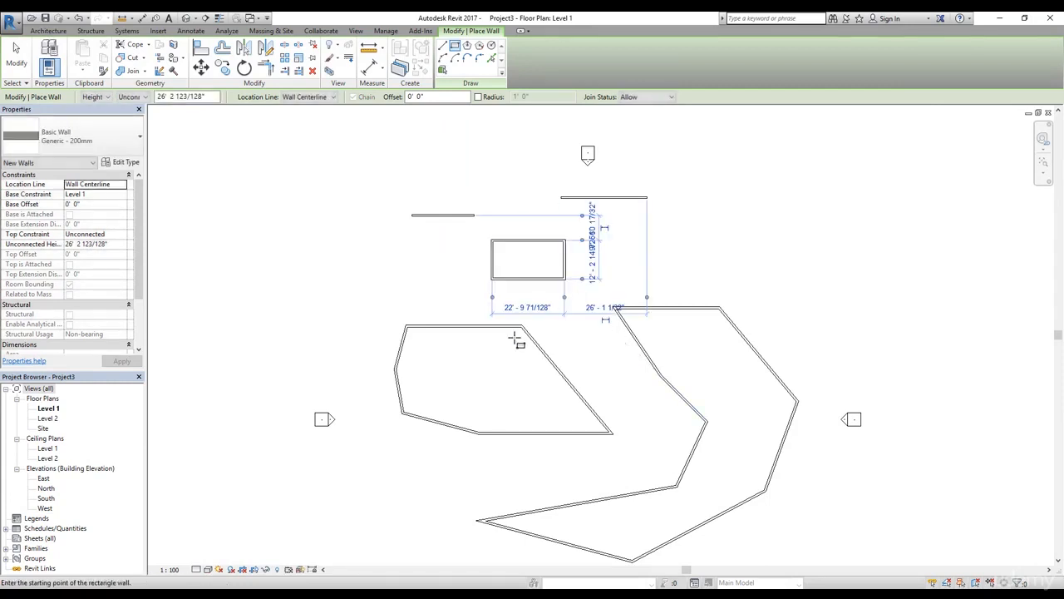
# Step: Draw a 6-sided inscribed polygon of walls with a radius of about 16'-4" above the hook-like outline
pyautogui.click(467, 47)
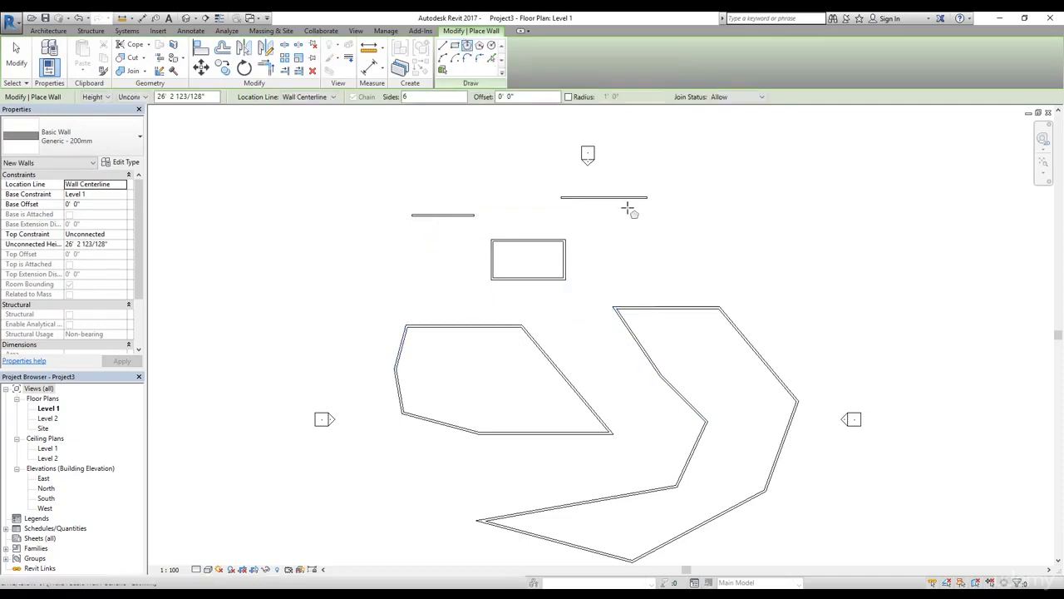
pyautogui.click(718, 206)
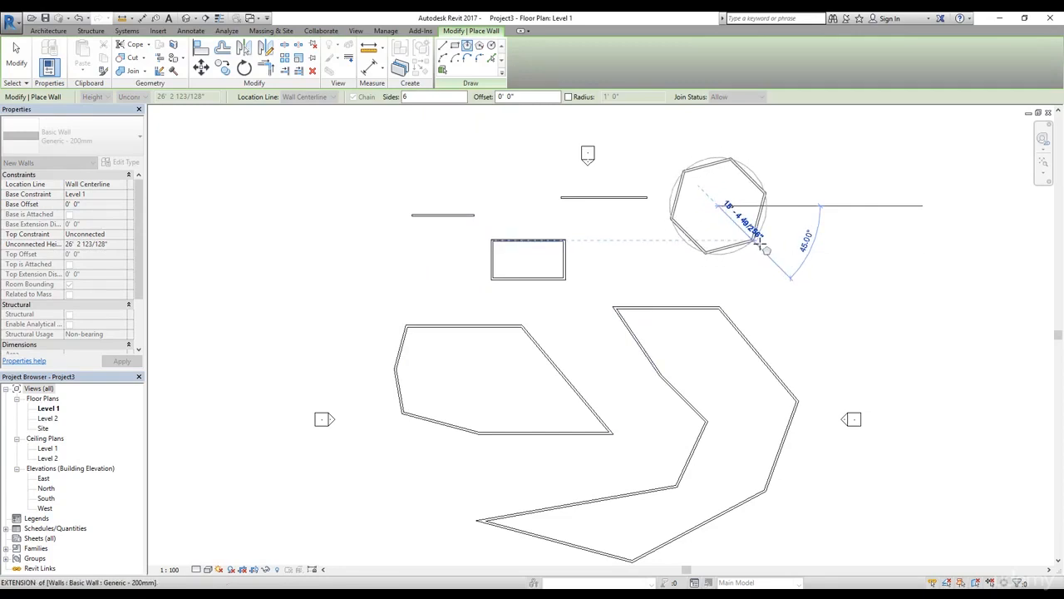
pyautogui.click(755, 243)
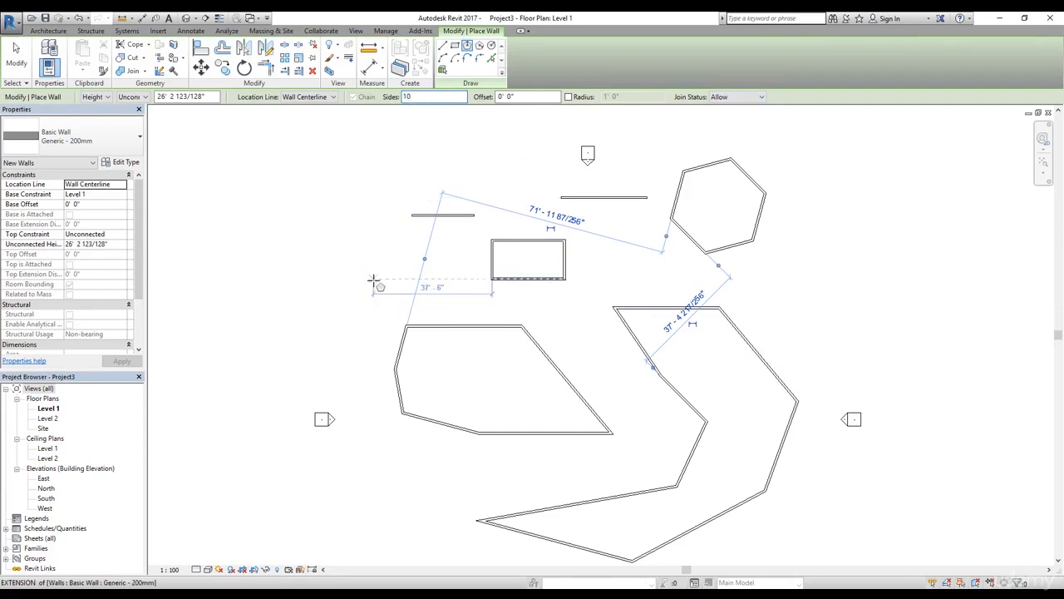
# Step: Draw a 10-sided polygon of walls with a radius of about 15'-9" west of the shorter single wall
pyautogui.scroll(3, 374, 280)
pyautogui.click(252, 242)
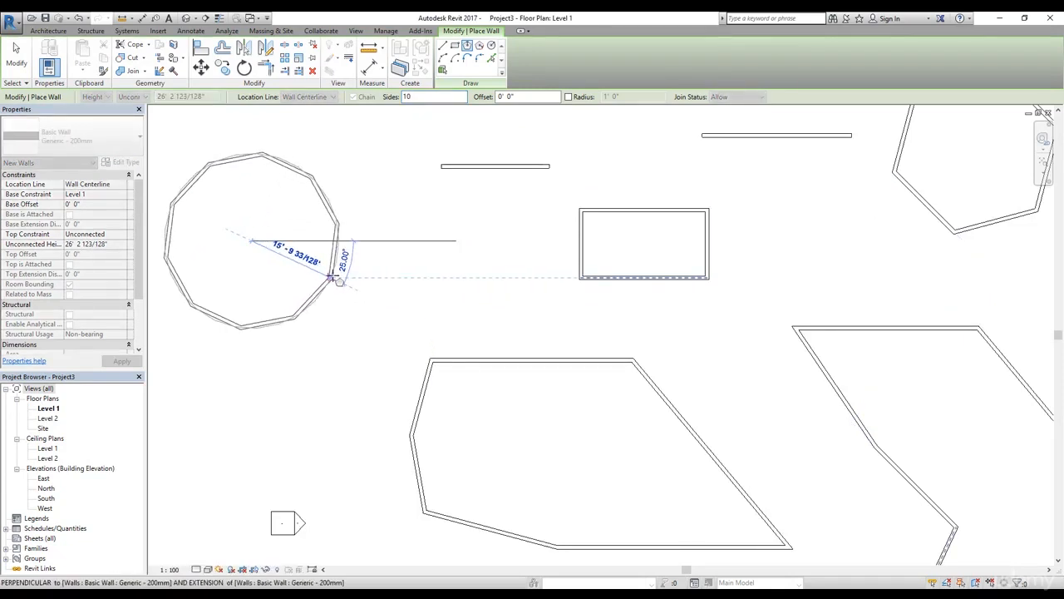
pyautogui.click(335, 277)
pyautogui.click(965, 505)
pyautogui.press('Escape')
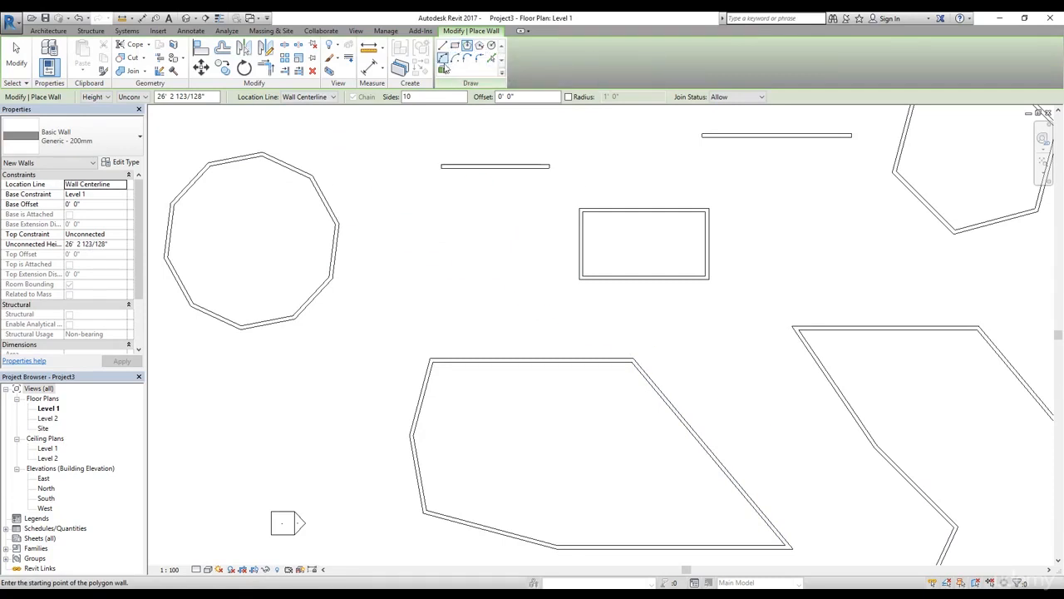
# Step: Draw a start-end-radius arc wall with its ends about 31' apart southeast of the hexagon, and end the chain
pyautogui.scroll(-4, 489, 222)
pyautogui.moveTo(660, 255); pyautogui.dragTo(428, 225, button='middle')
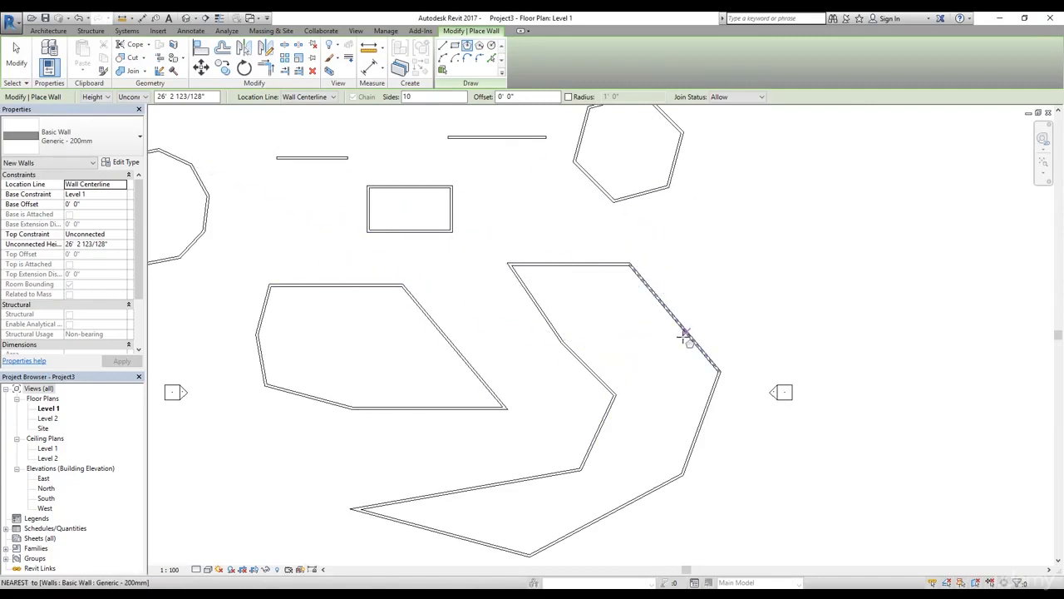
pyautogui.click(443, 59)
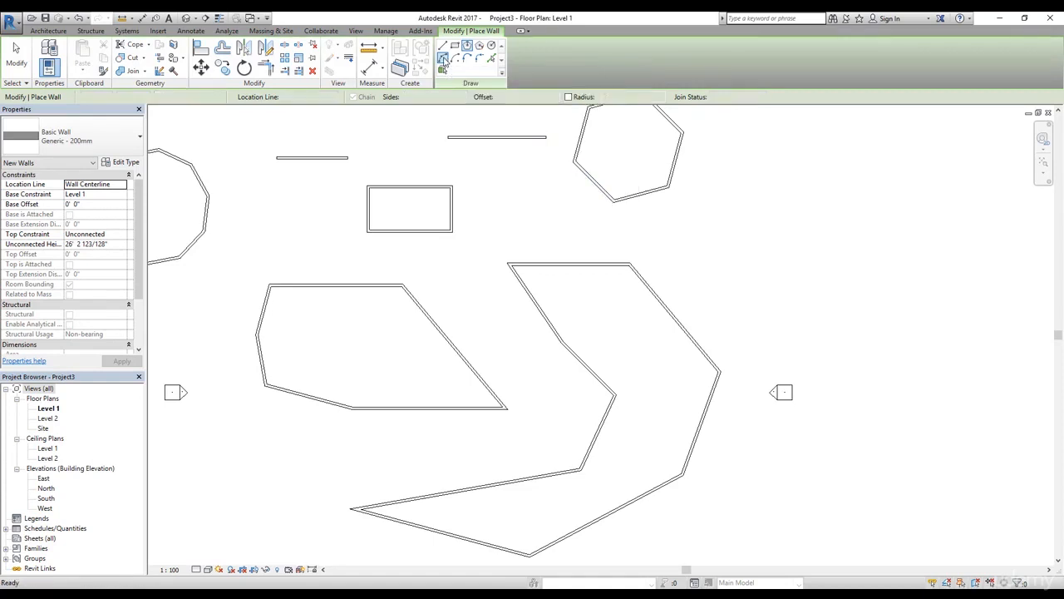
pyautogui.click(732, 254)
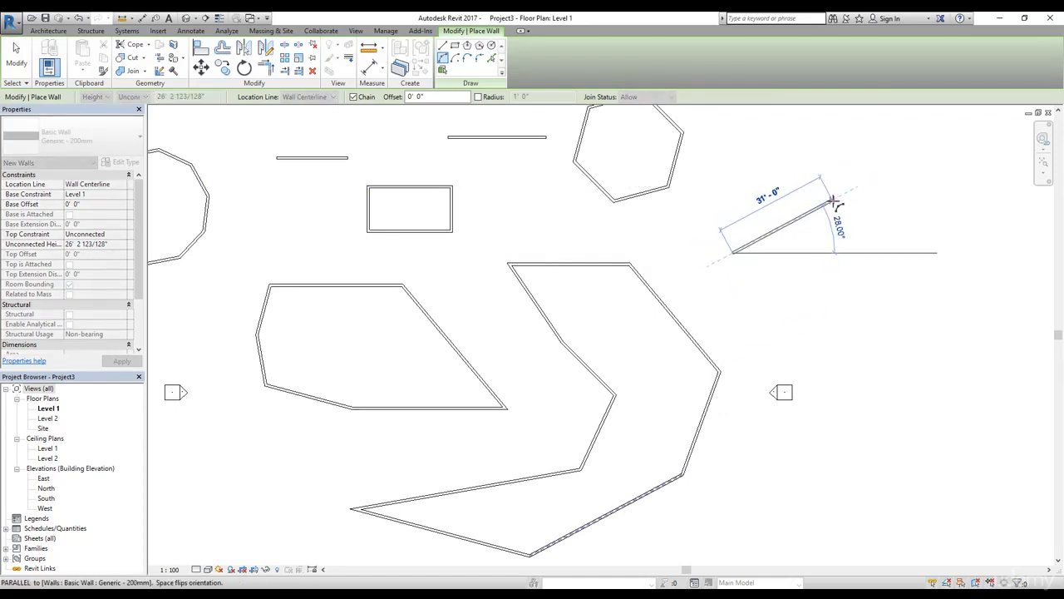
pyautogui.click(830, 202)
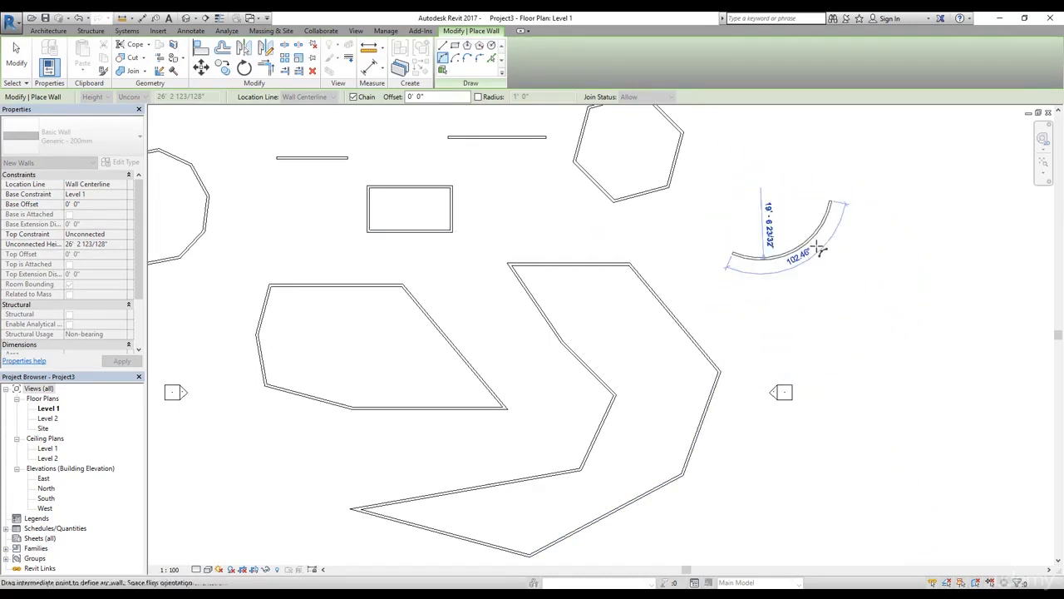
pyautogui.click(786, 250)
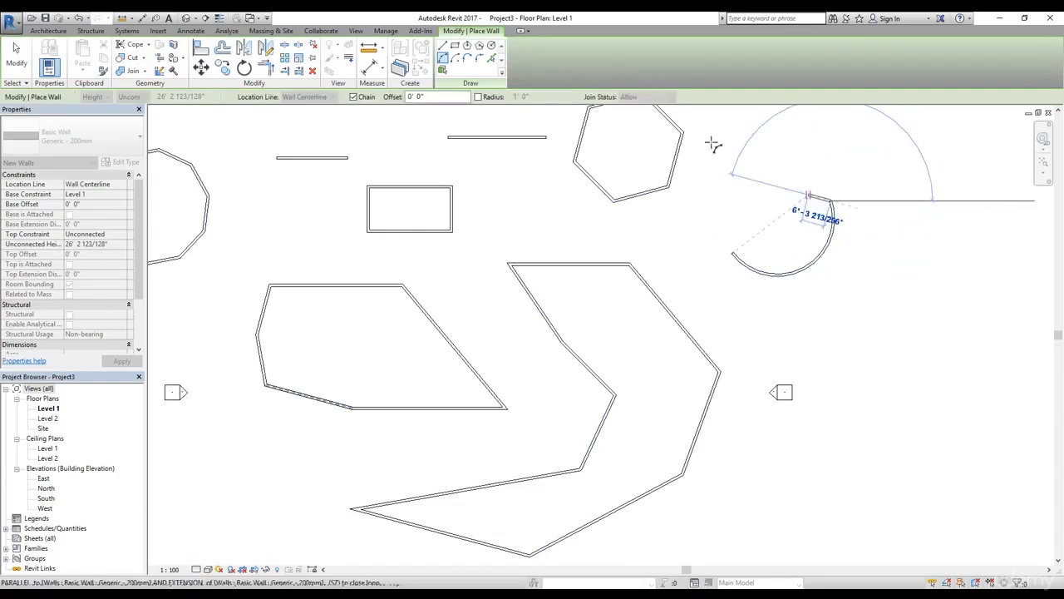
pyautogui.press('Escape')
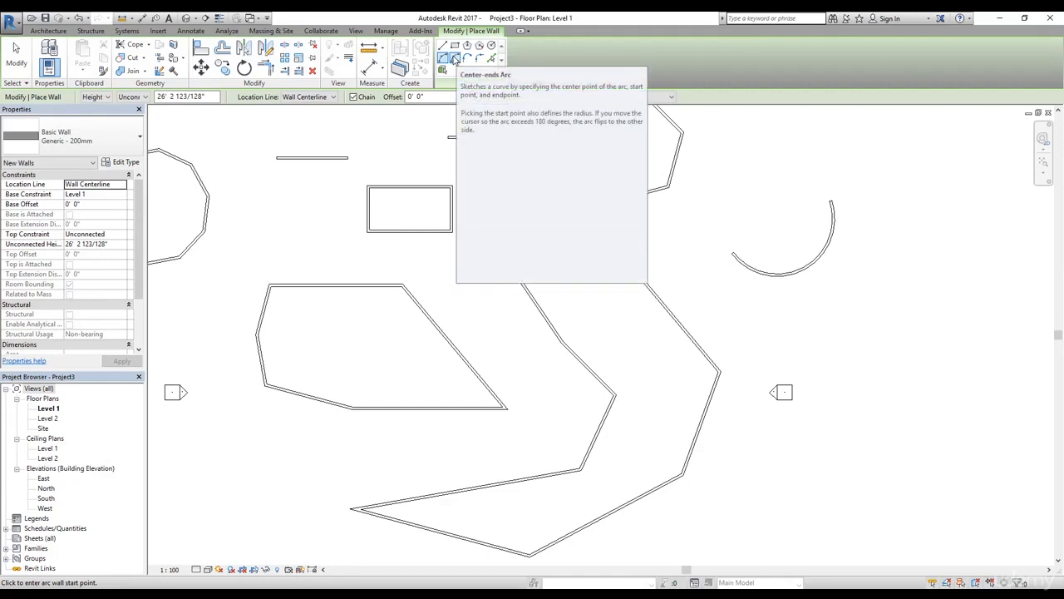
# Step: Draw a center-ends arc wall with a radius of about 15'-1" below the first arc wall, beyond the east elevation marker
pyautogui.click(456, 60)
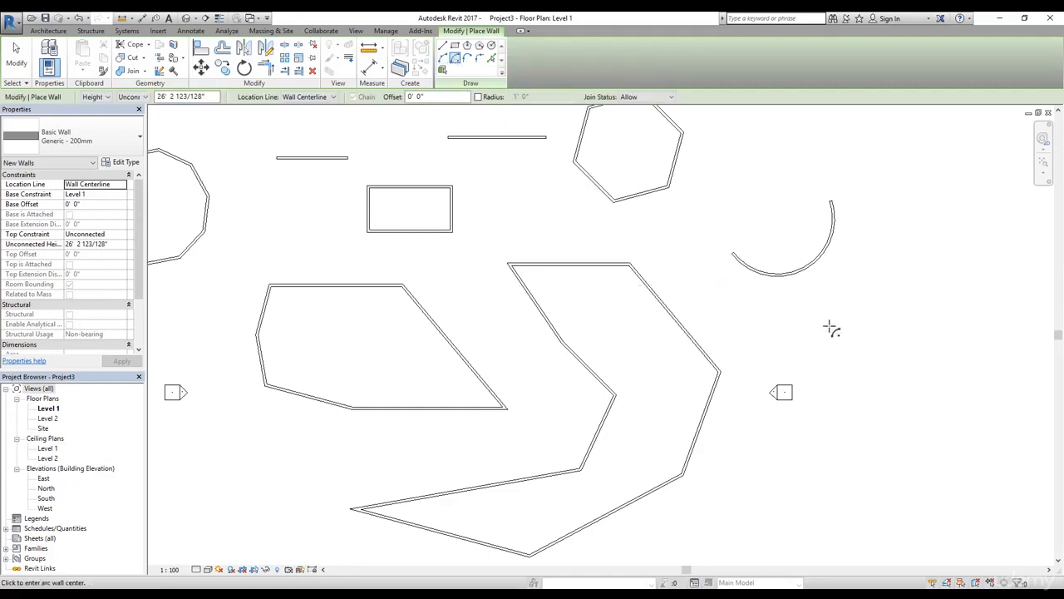
pyautogui.click(871, 362)
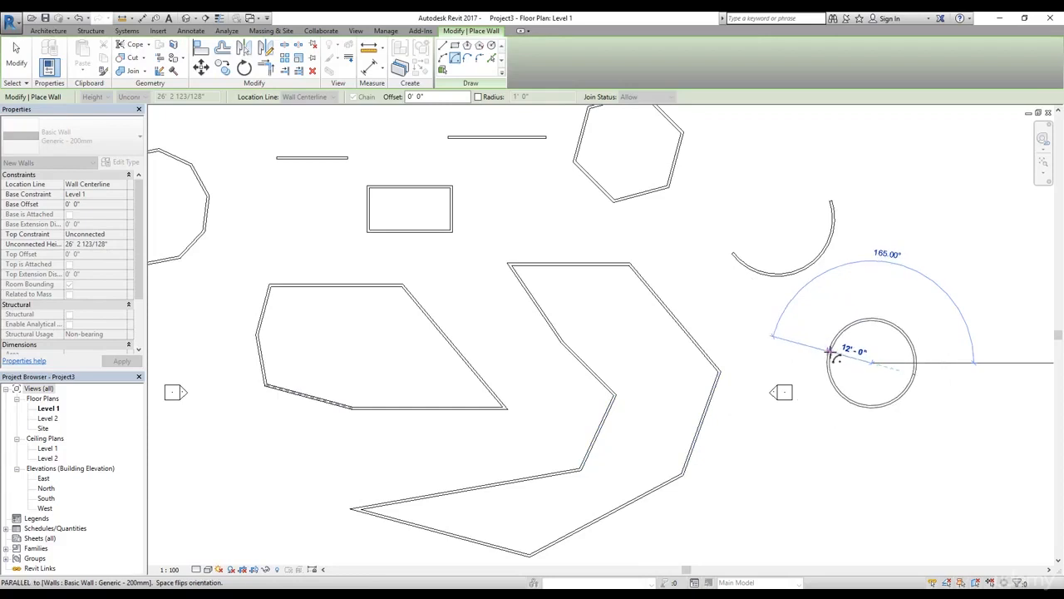
pyautogui.click(814, 363)
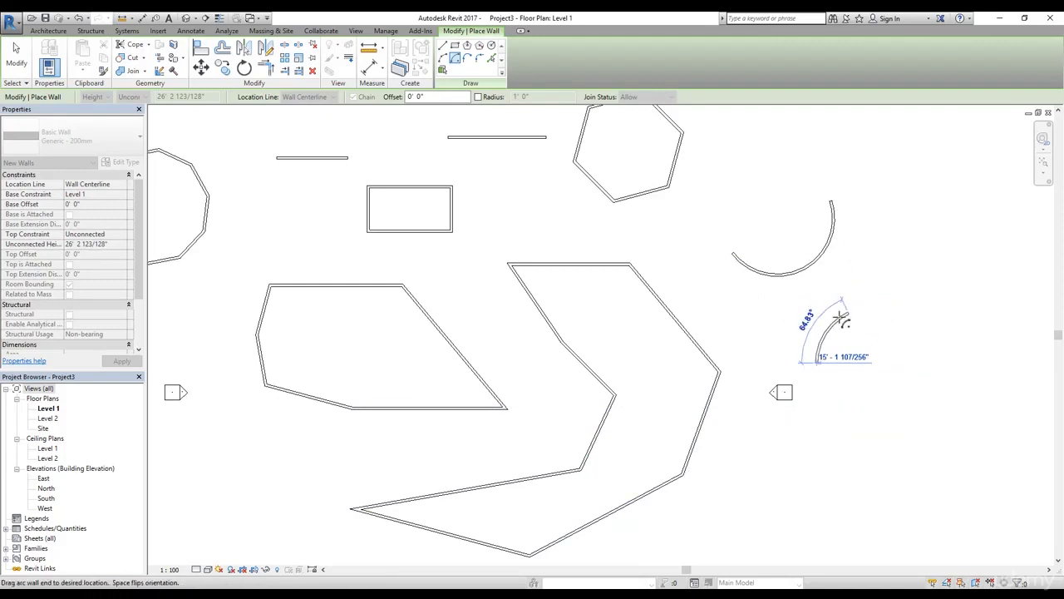
pyautogui.click(897, 394)
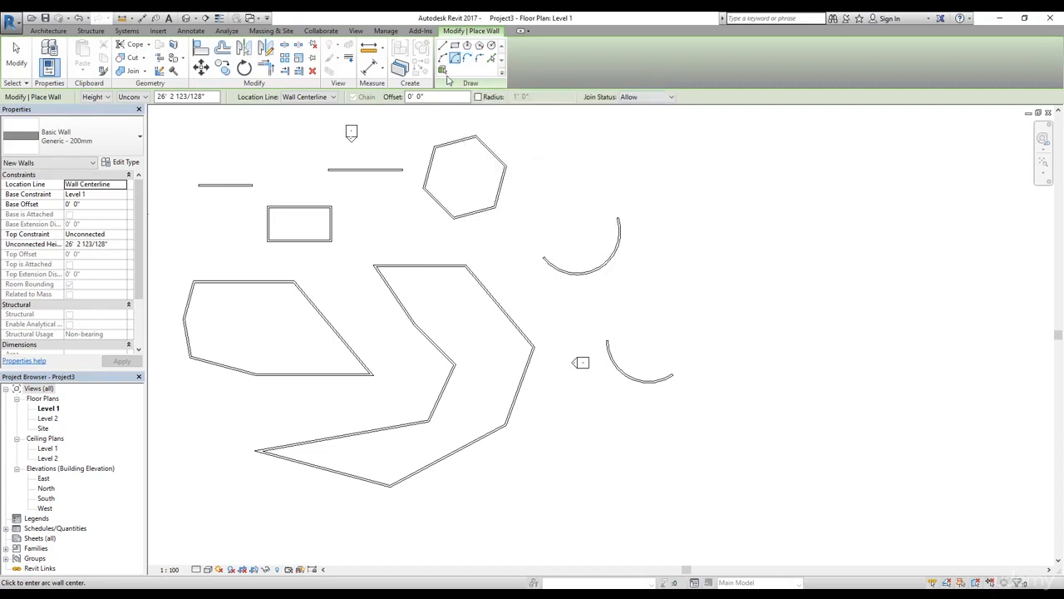
# Step: Connect the facing ends of the two single horizontal walls with a tangent end arc wall
pyautogui.click(468, 58)
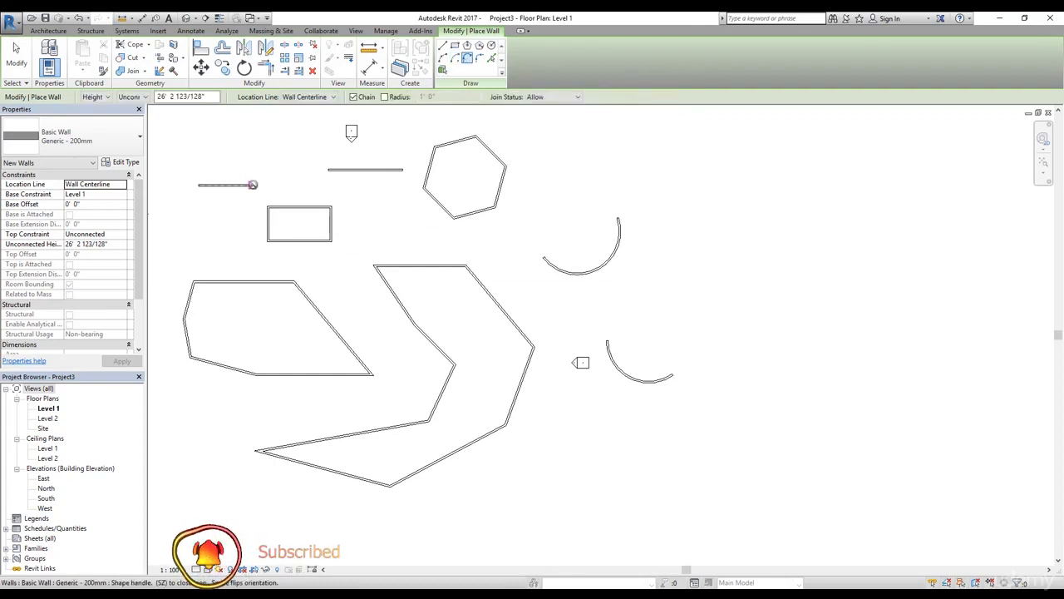
pyautogui.click(254, 185)
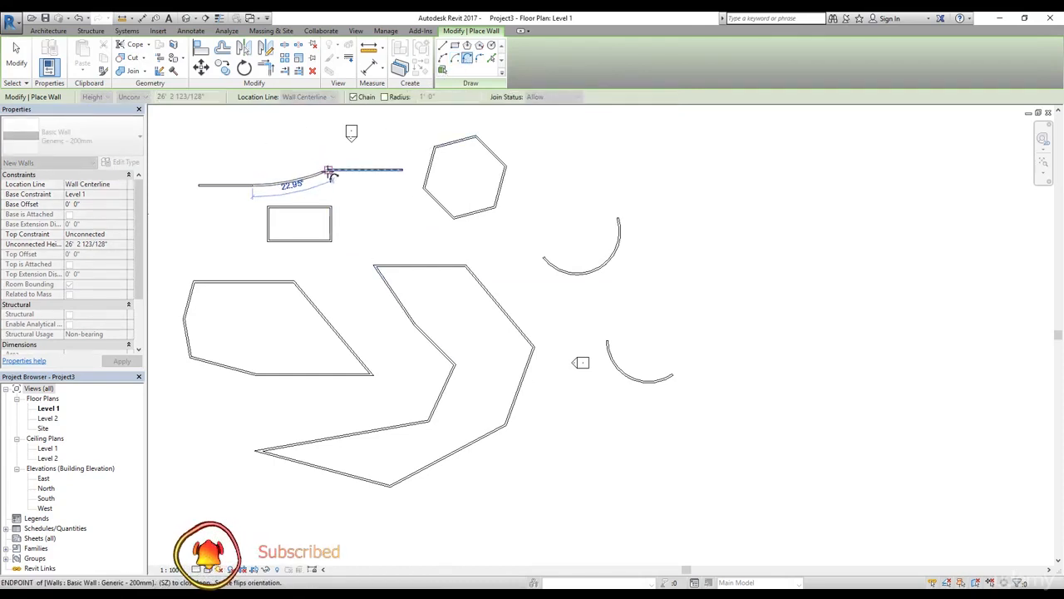
pyautogui.click(330, 169)
pyautogui.scroll(3, 254, 181)
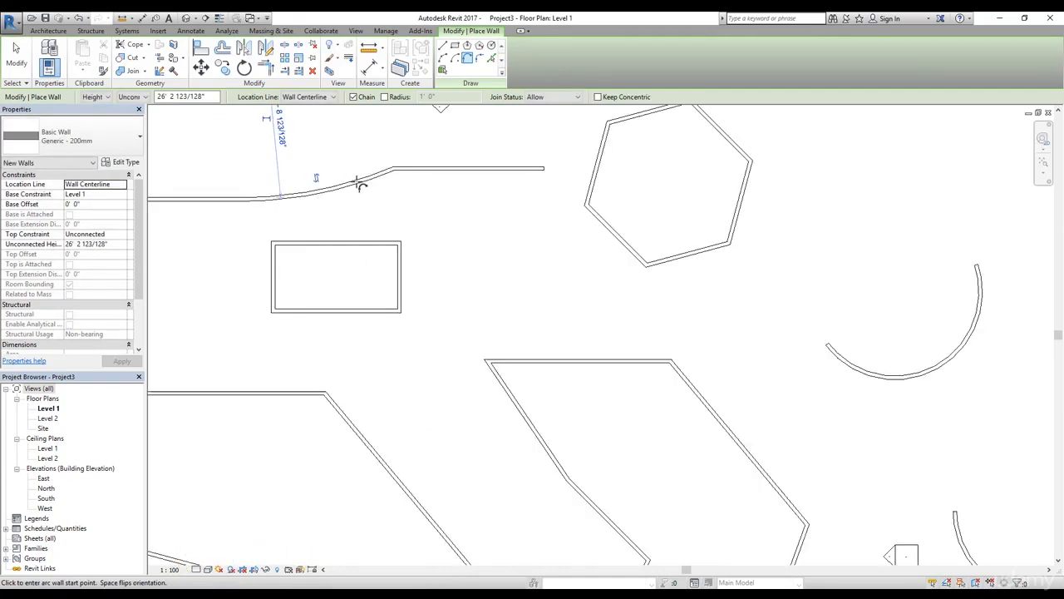
# Step: Round the sharp upper corner of the hook-like outline with a fillet arc between its horizontal and slanted walls
pyautogui.click(480, 58)
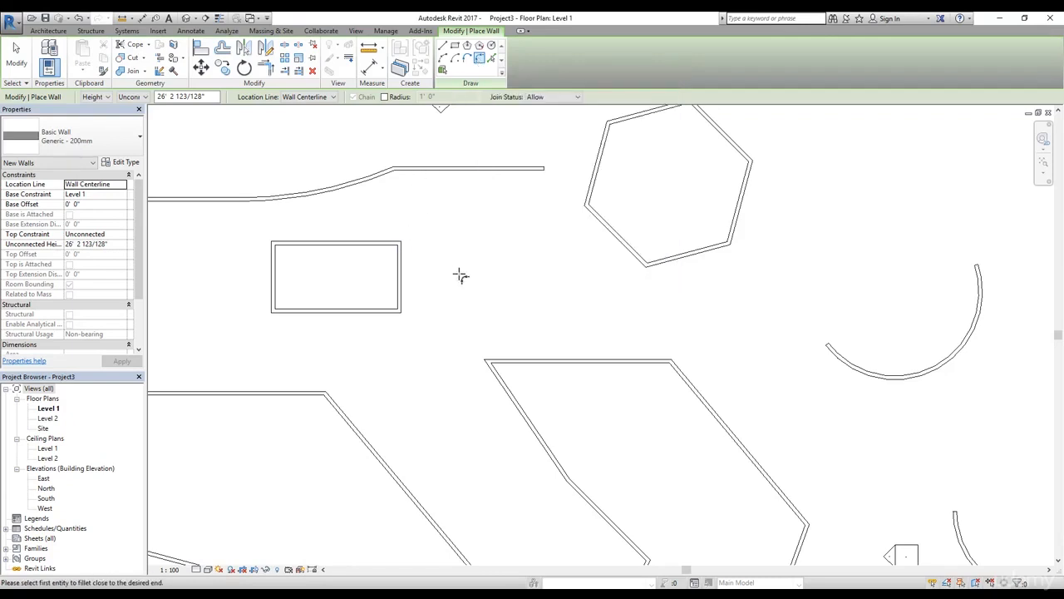
pyautogui.scroll(-2, 465, 279)
pyautogui.click(499, 293)
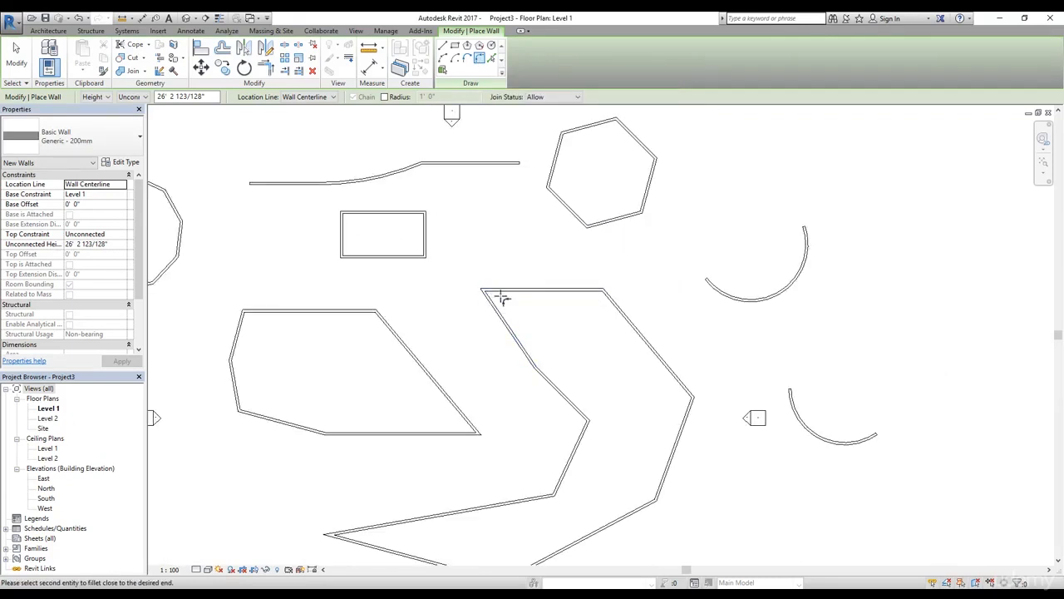
pyautogui.click(495, 301)
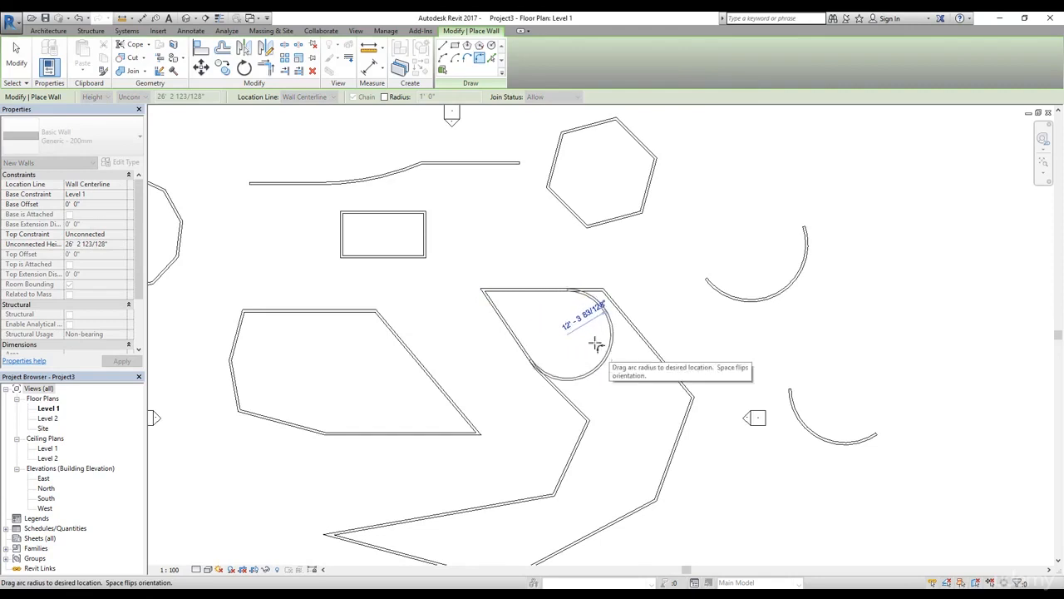
pyautogui.click(539, 306)
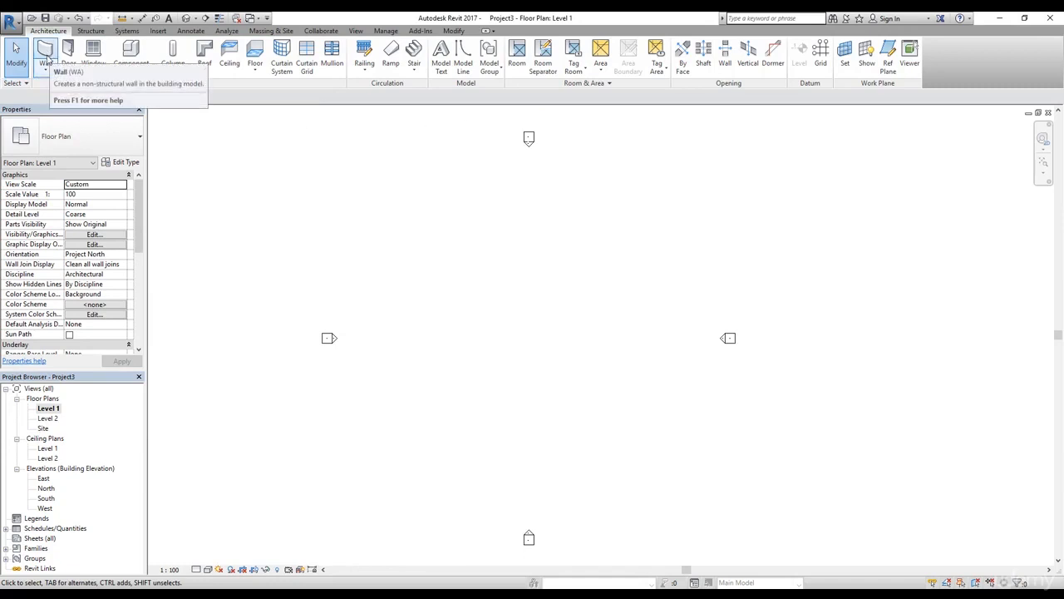
# Step: Start placing a new architectural wall with its height set to Unconnected at 15'
pyautogui.click(46, 56)
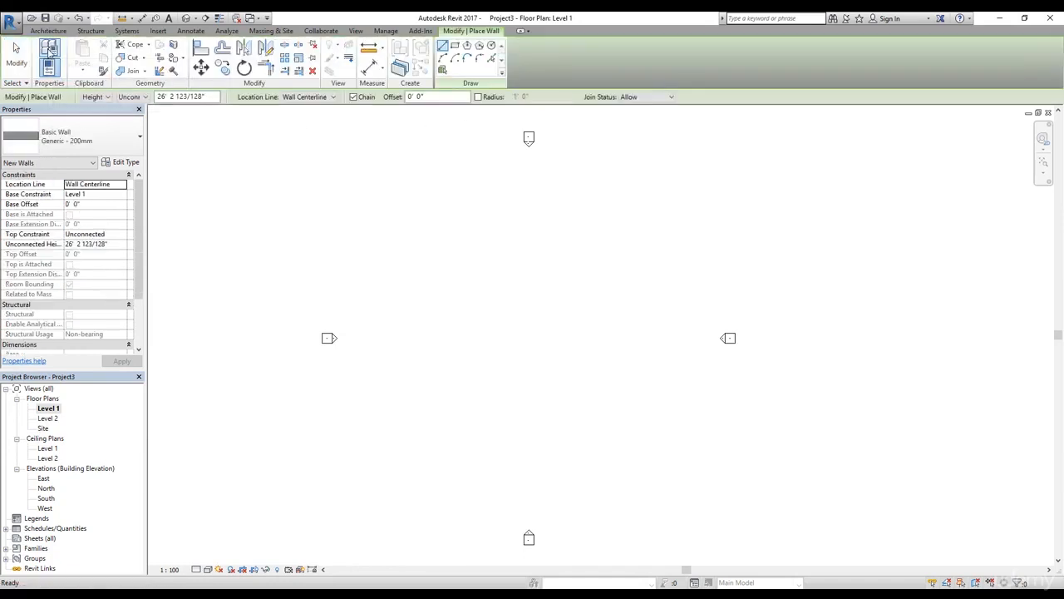
pyautogui.click(103, 97)
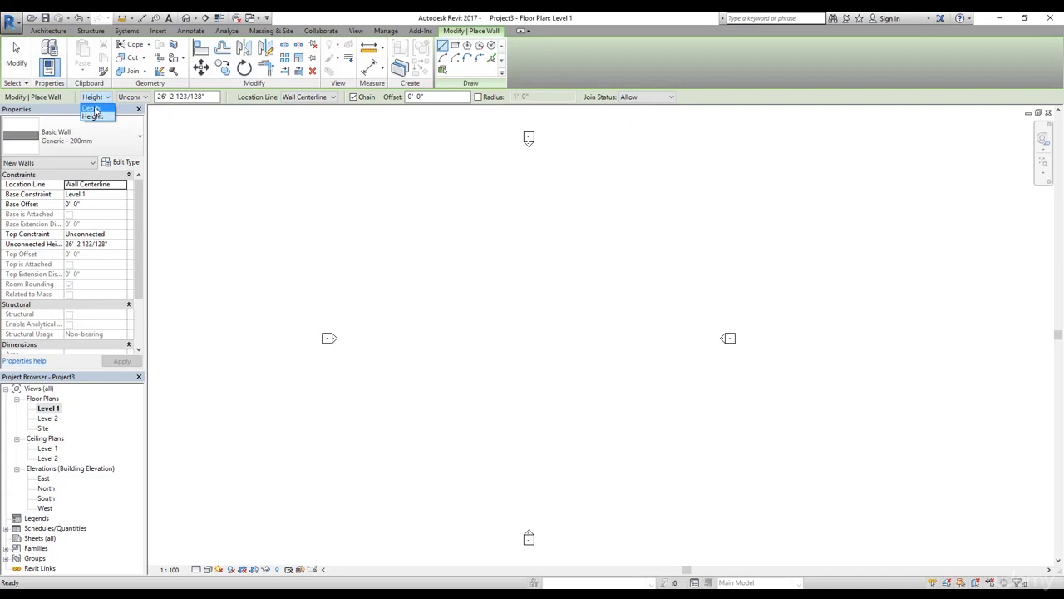
pyautogui.click(66, 101)
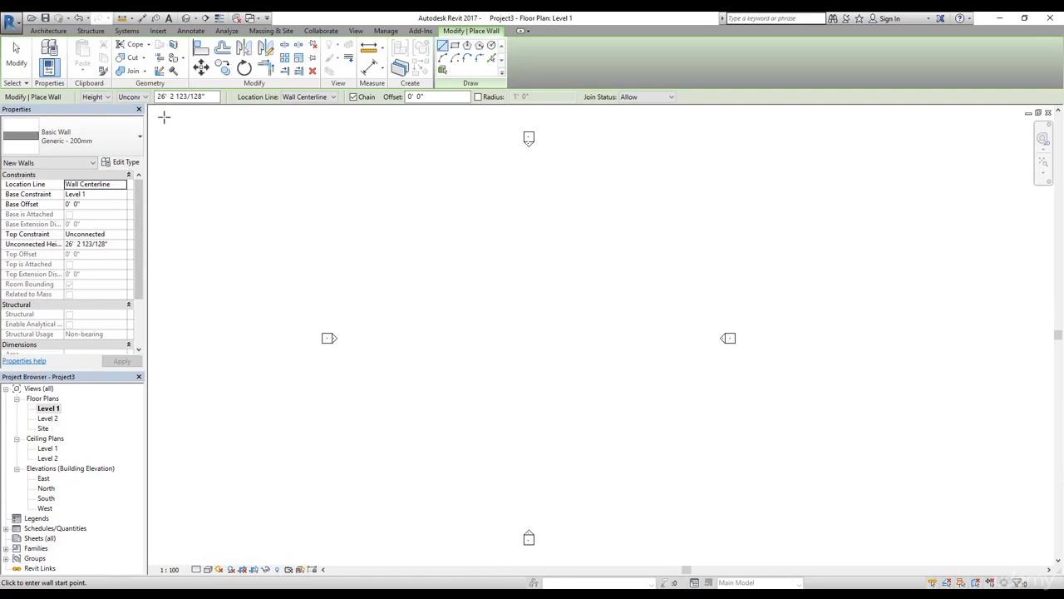
pyautogui.click(144, 97)
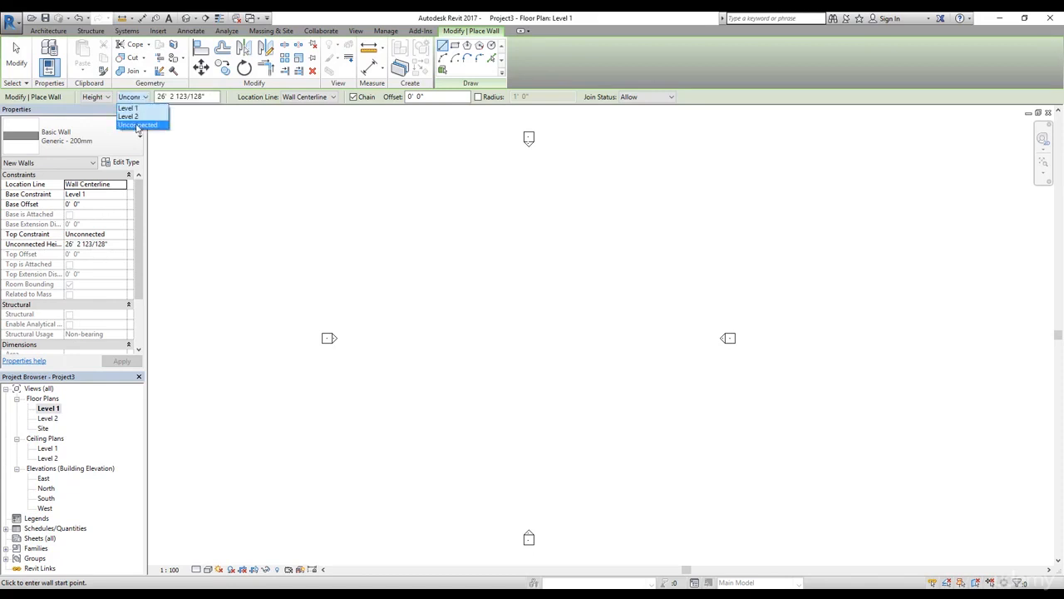
pyautogui.click(145, 125)
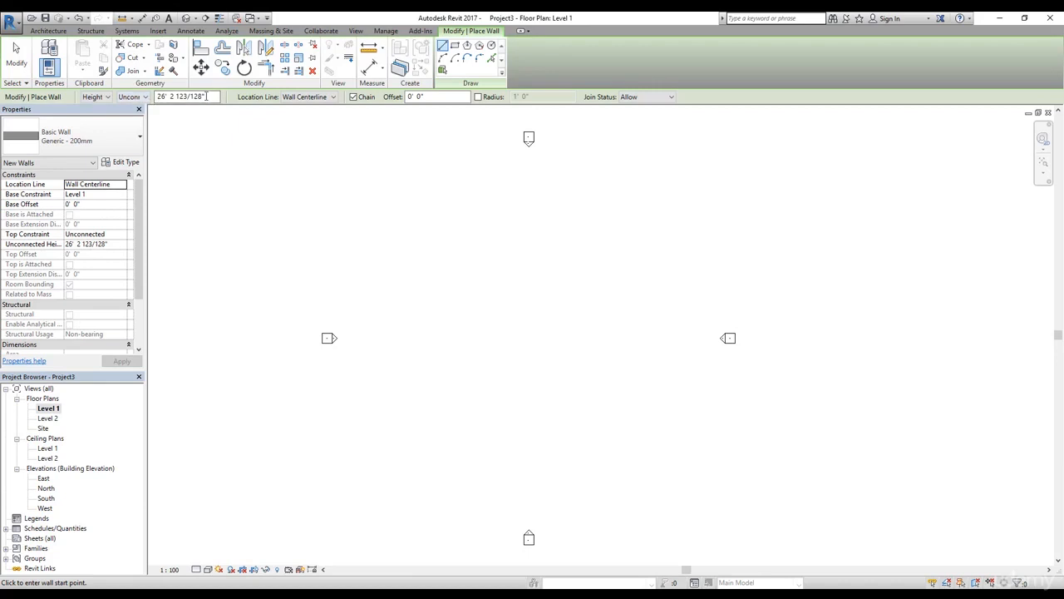
pyautogui.moveTo(207, 97); pyautogui.dragTo(149, 100)
pyautogui.write('15')
pyautogui.press('Return')
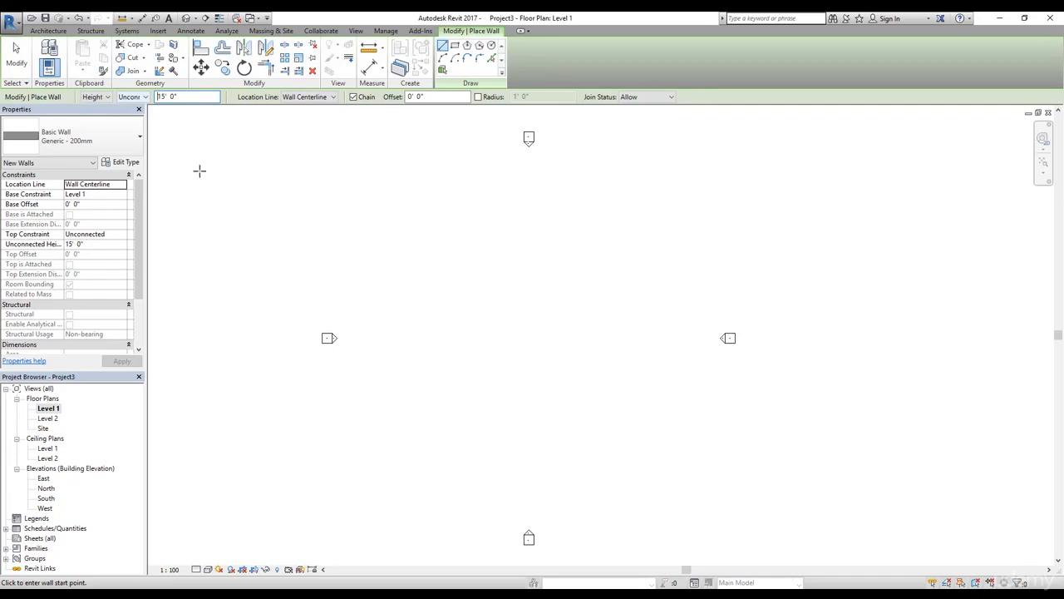
# Step: Draw a single horizontal wall about 63'-6" long between the west and east elevation markers and end wall placement
pyautogui.click(434, 318)
pyautogui.click(587, 319)
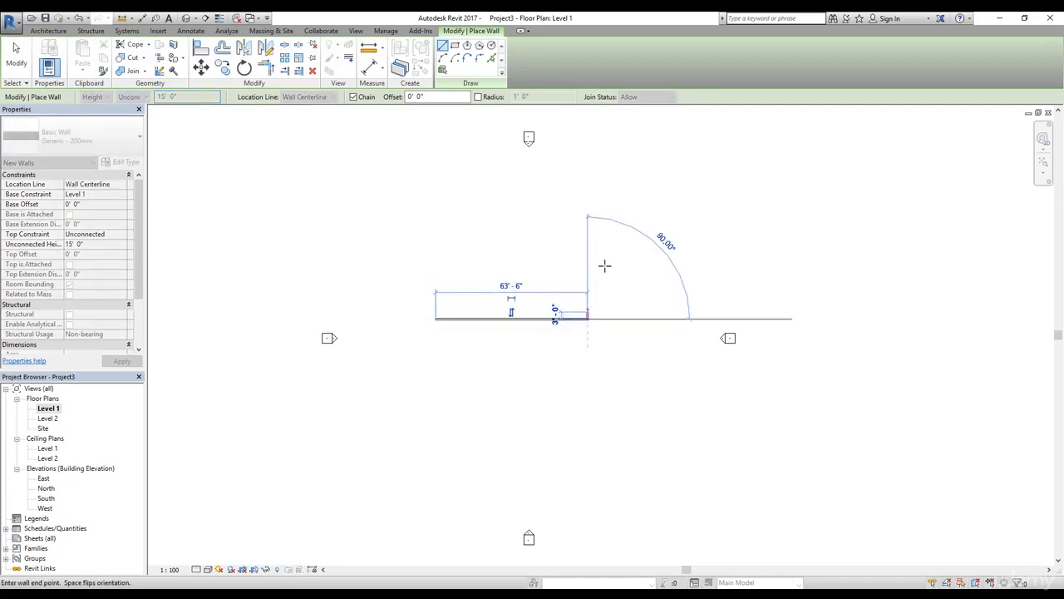
pyautogui.press('Escape')
pyautogui.press('Escape')
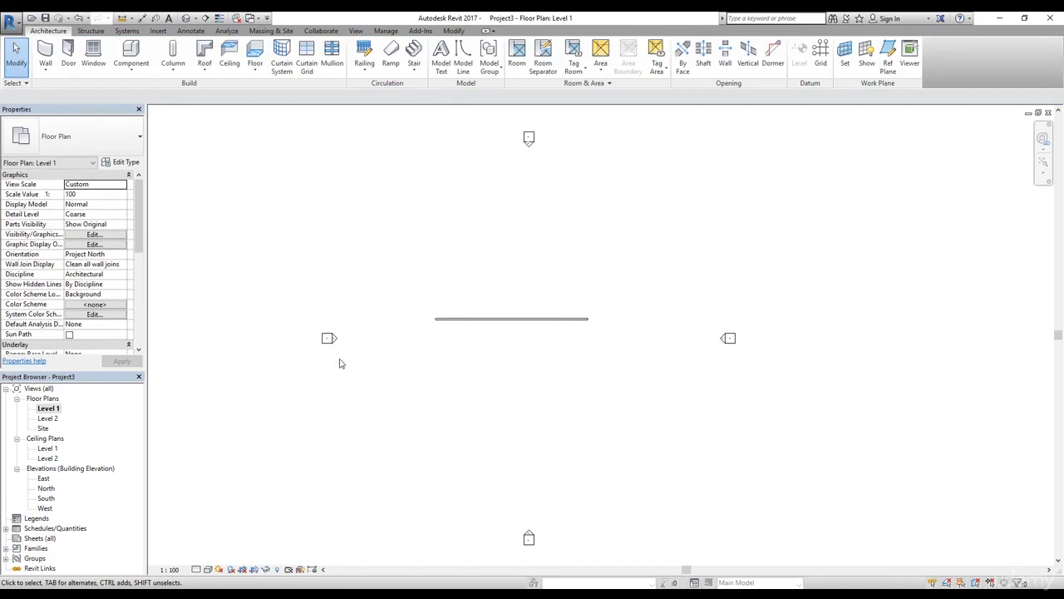
# Step: Open the East elevation and check the wall's height against Level 2
pyautogui.doubleClick(43, 479)
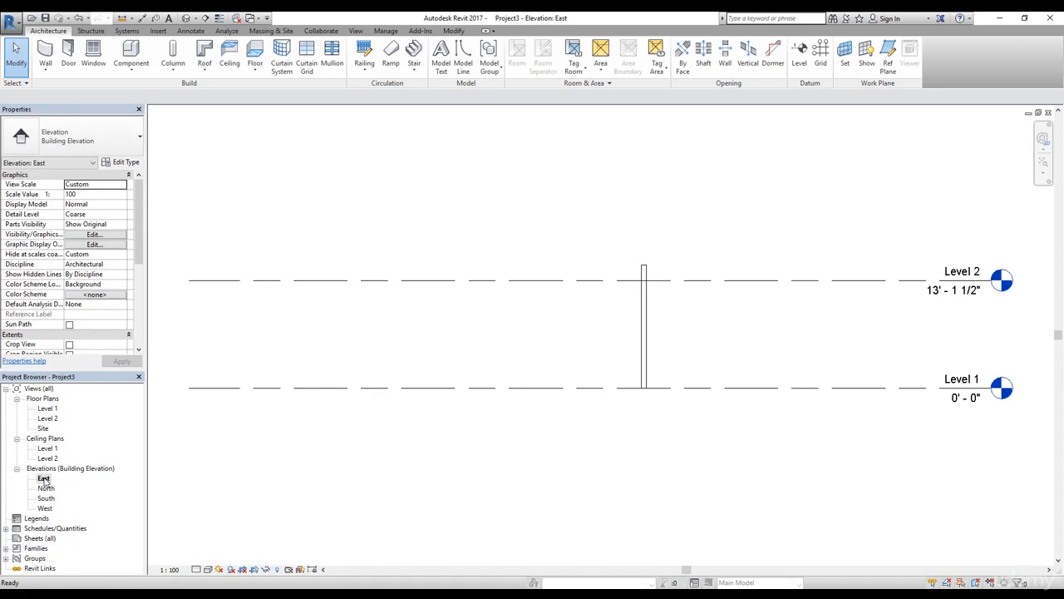
pyautogui.click(643, 331)
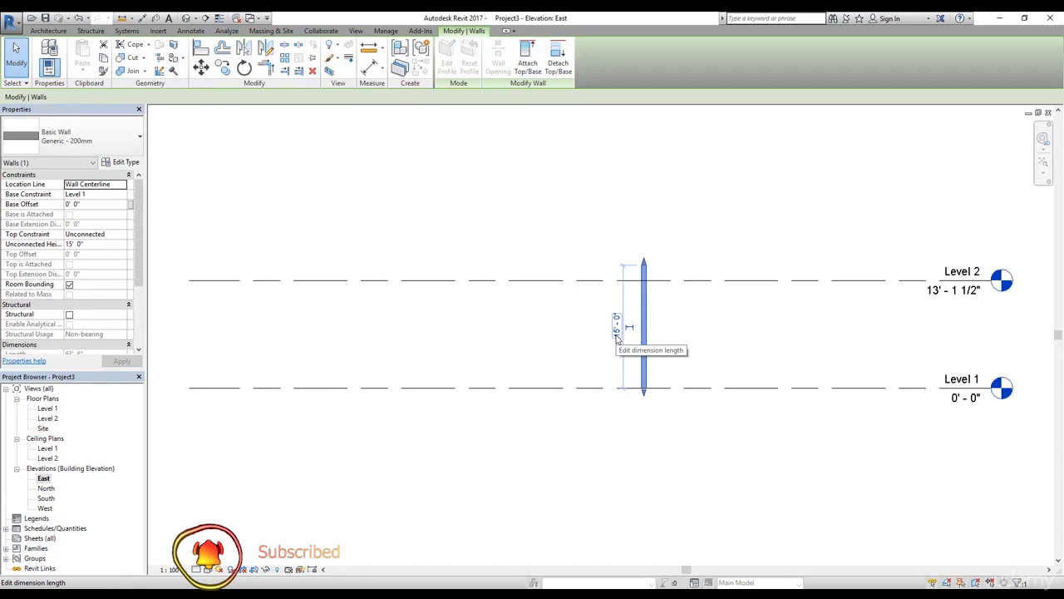
pyautogui.click(675, 338)
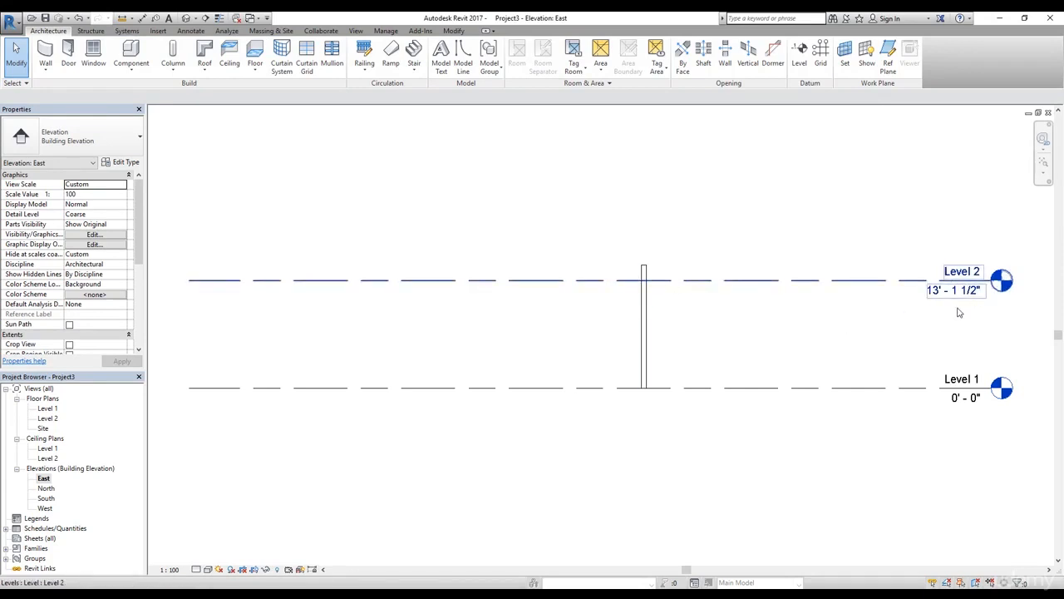
# Step: Delete the wall from the East elevation and reopen the Level 1 floor plan
pyautogui.click(638, 341)
pyautogui.press('Delete')
pyautogui.doubleClick(52, 410)
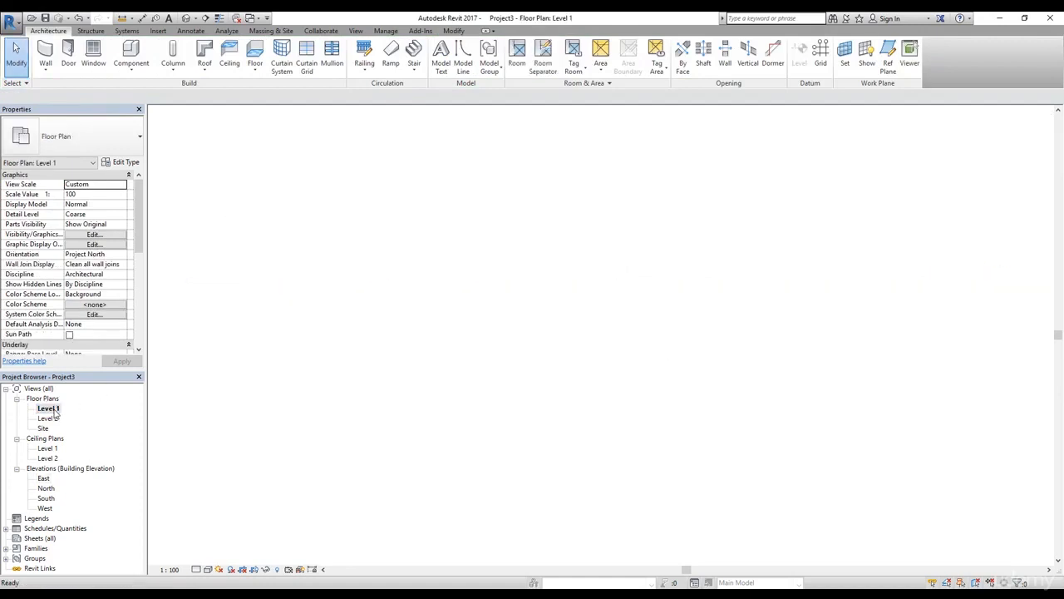
# Step: Draw a horizontal wall about 53'-6" long between the west and east elevation markers, with its height constrained to Level 2
pyautogui.click(45, 54)
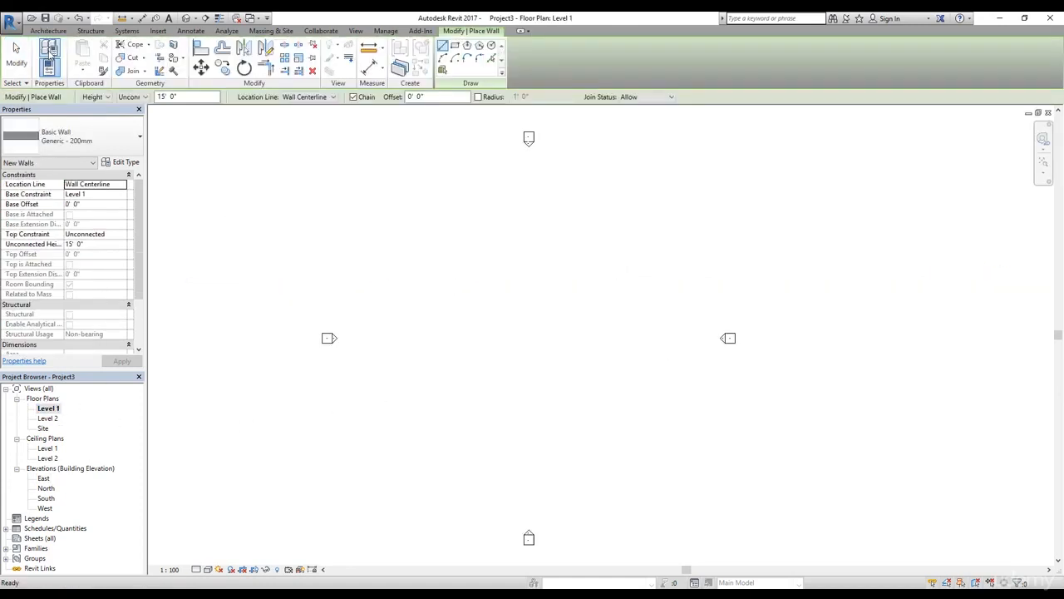
pyautogui.click(140, 98)
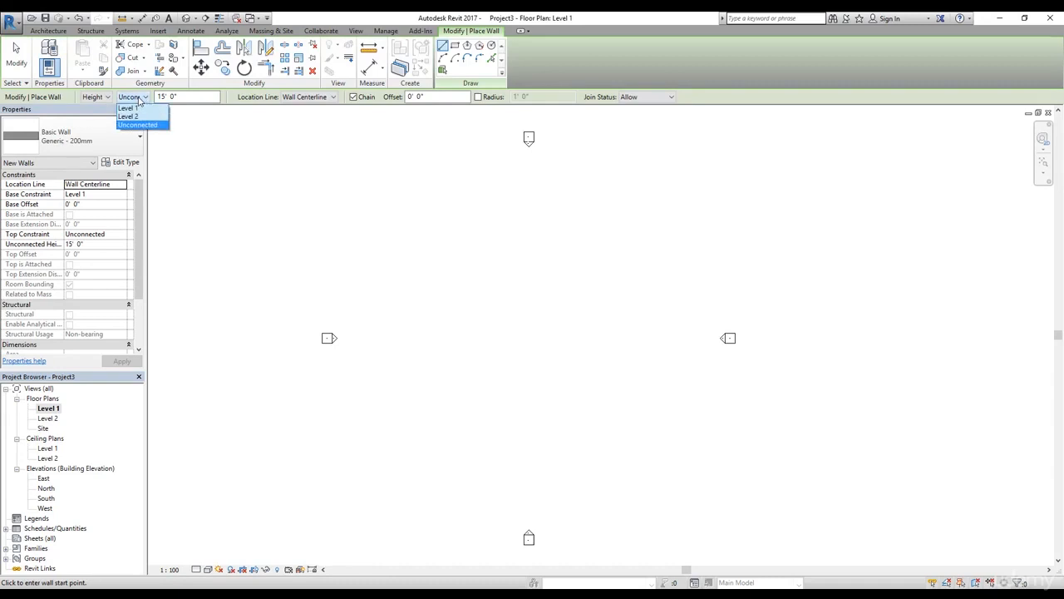
pyautogui.click(129, 116)
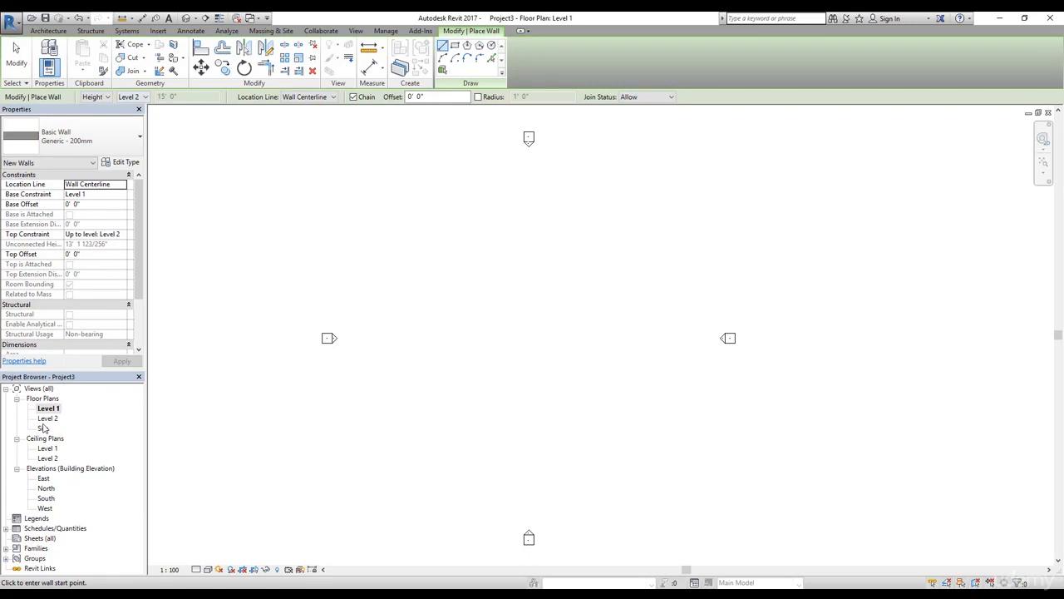
pyautogui.click(442, 334)
pyautogui.click(570, 334)
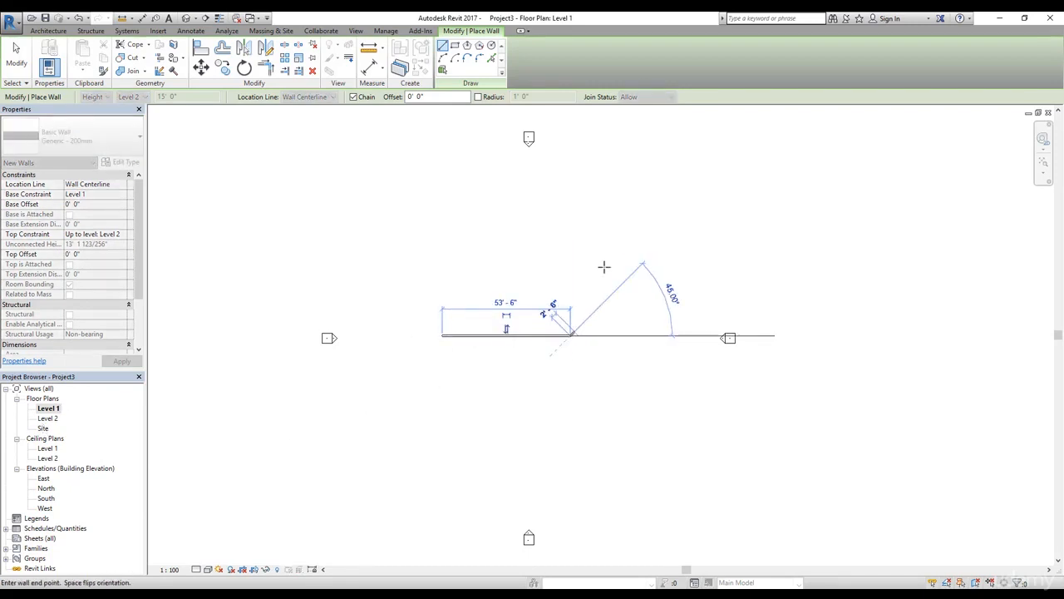
# Step: End wall placement and inspect the wall against Level 2 in the East and North elevations
pyautogui.press('Escape')
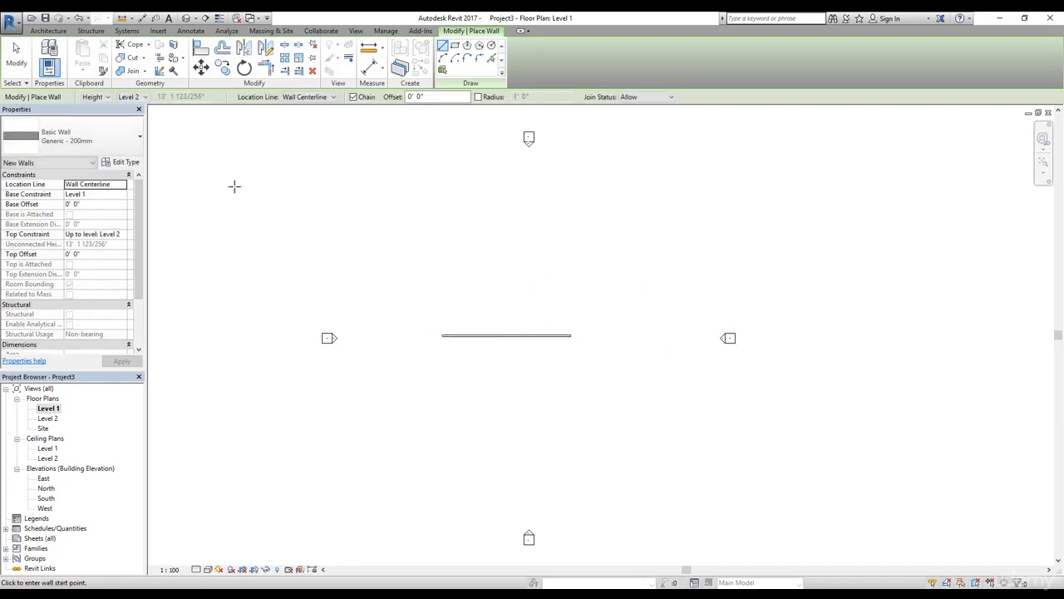
pyautogui.press('Escape')
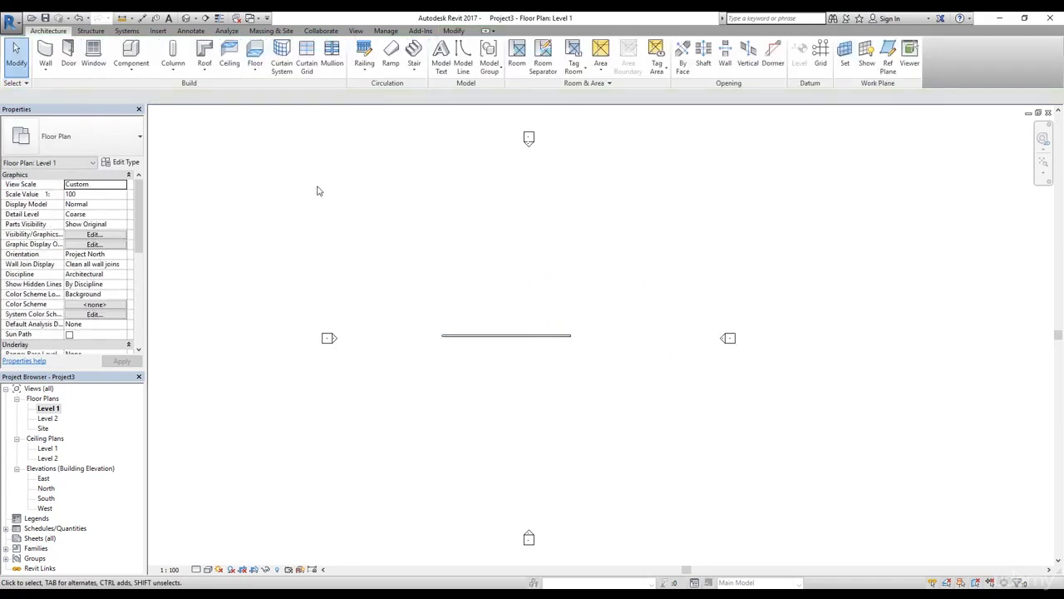
pyautogui.doubleClick(46, 479)
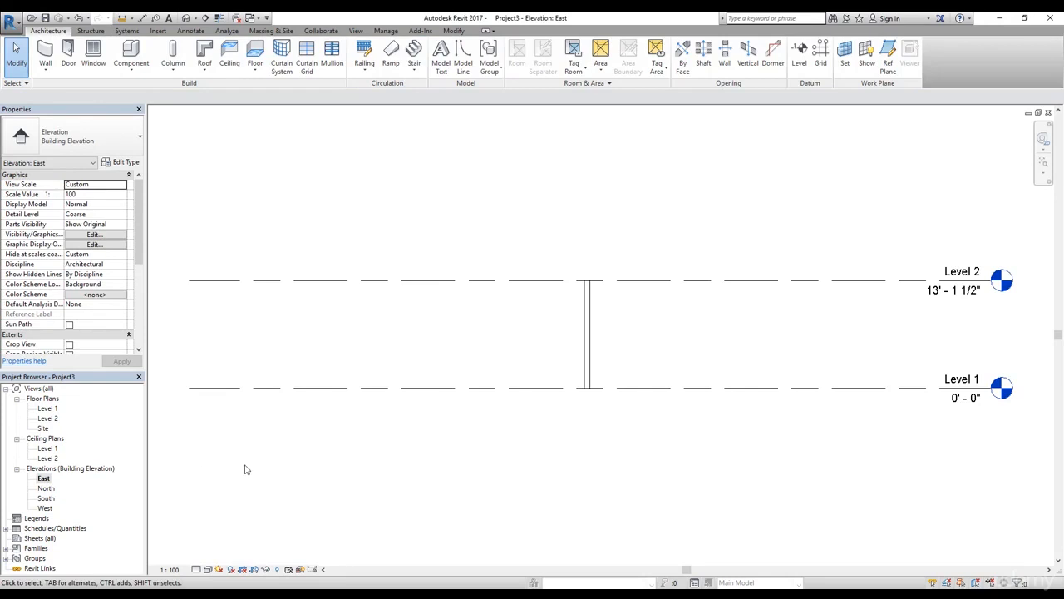
pyautogui.doubleClick(46, 488)
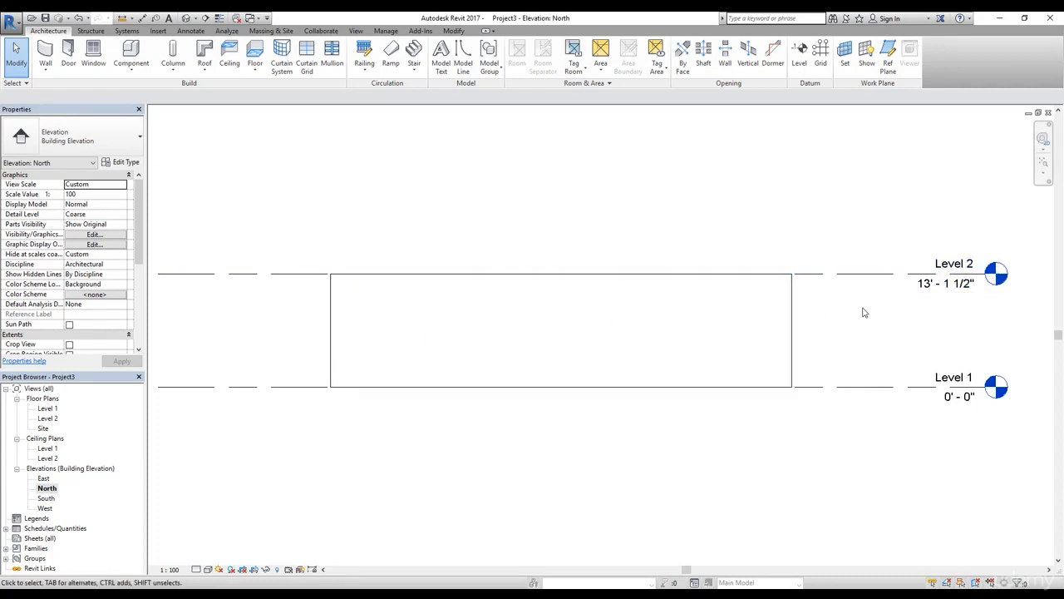
# Step: Raise the Level 2 line in the North elevation to 21'-0"
pyautogui.click(868, 275)
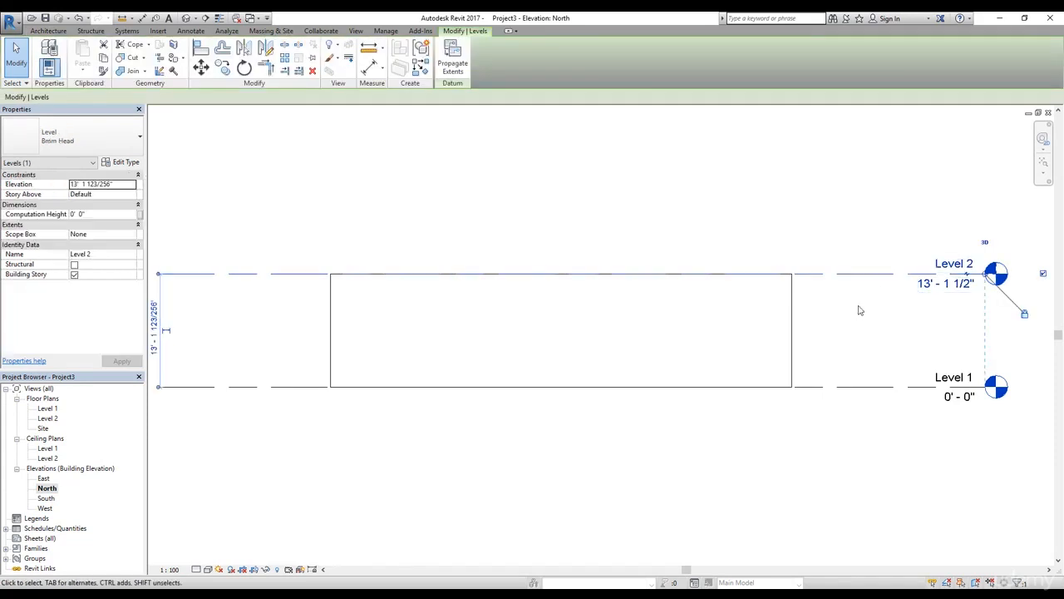
pyautogui.keyDown('ctrl'); pyautogui.moveTo(865, 261); pyautogui.dragTo(865, 205); pyautogui.keyUp('ctrl')
pyautogui.click(856, 247)
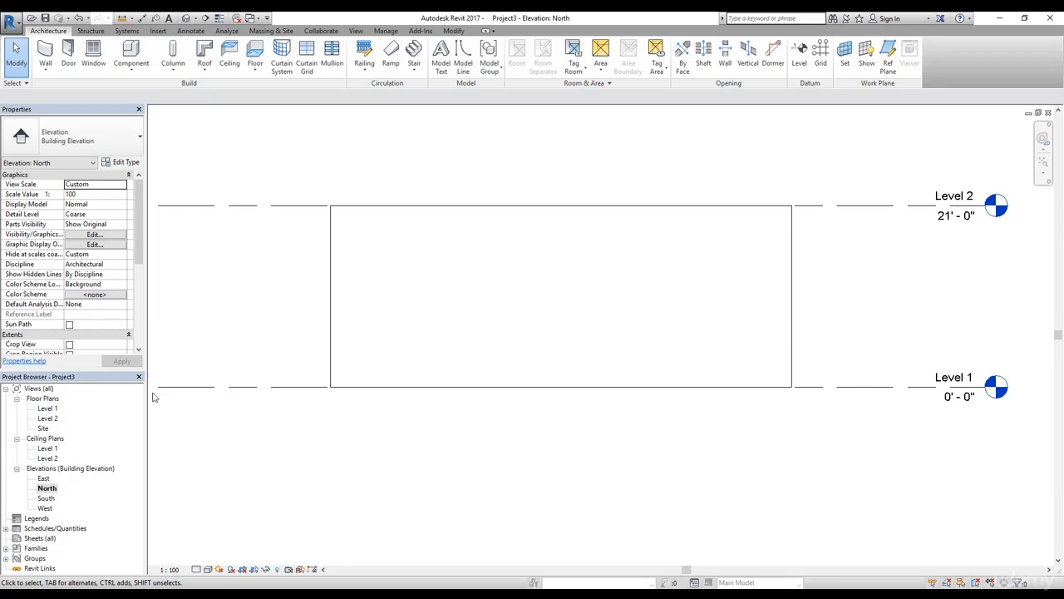
# Step: Reopen the Level 1 floor plan and delete the horizontal wall
pyautogui.doubleClick(47, 408)
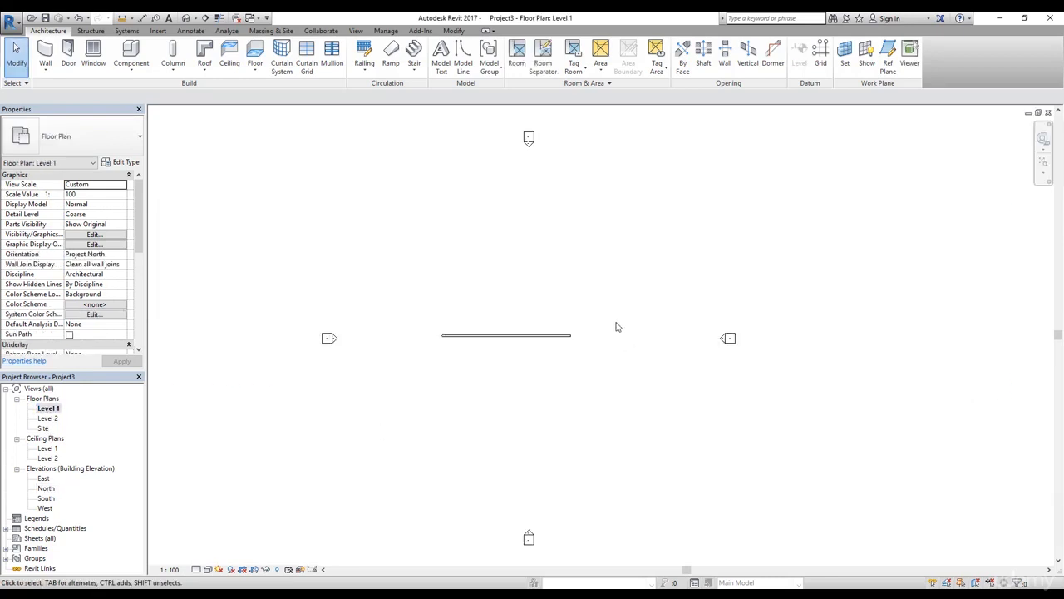
pyautogui.click(534, 336)
pyautogui.press('Delete')
# Step: Draw a closed four-wall loop about 21'-6" wide with the Wall Centerline location line, with an east wall about 16'-0" long and a slanted south wall
pyautogui.click(37, 55)
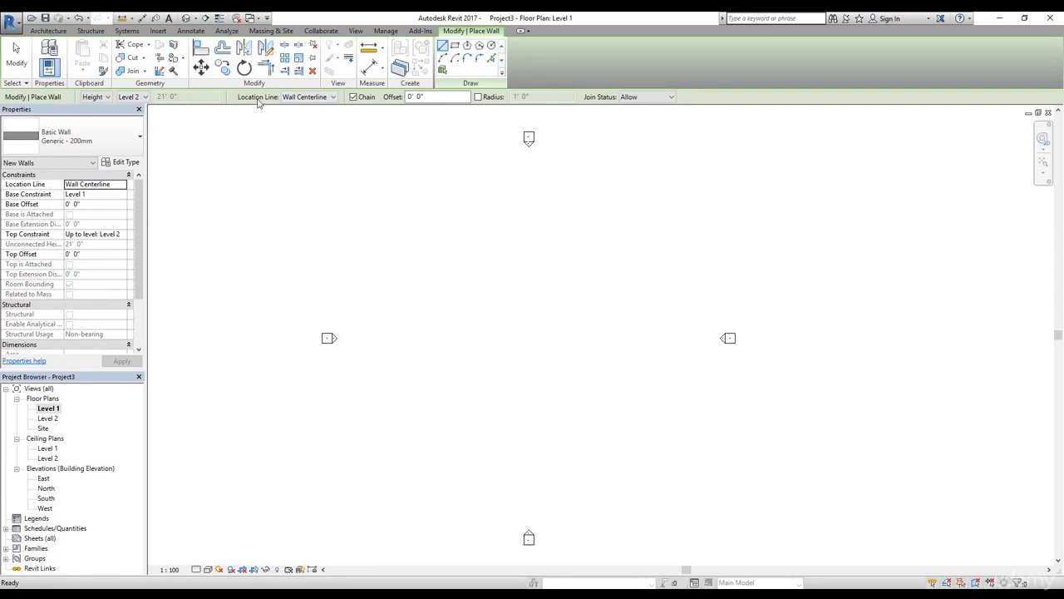
pyautogui.click(329, 99)
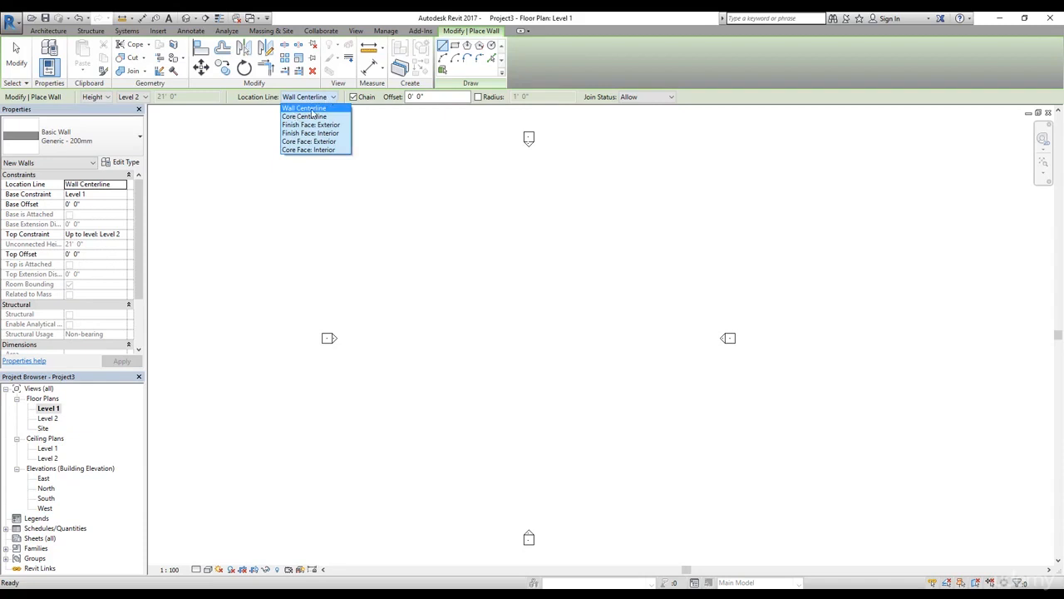
pyautogui.click(318, 109)
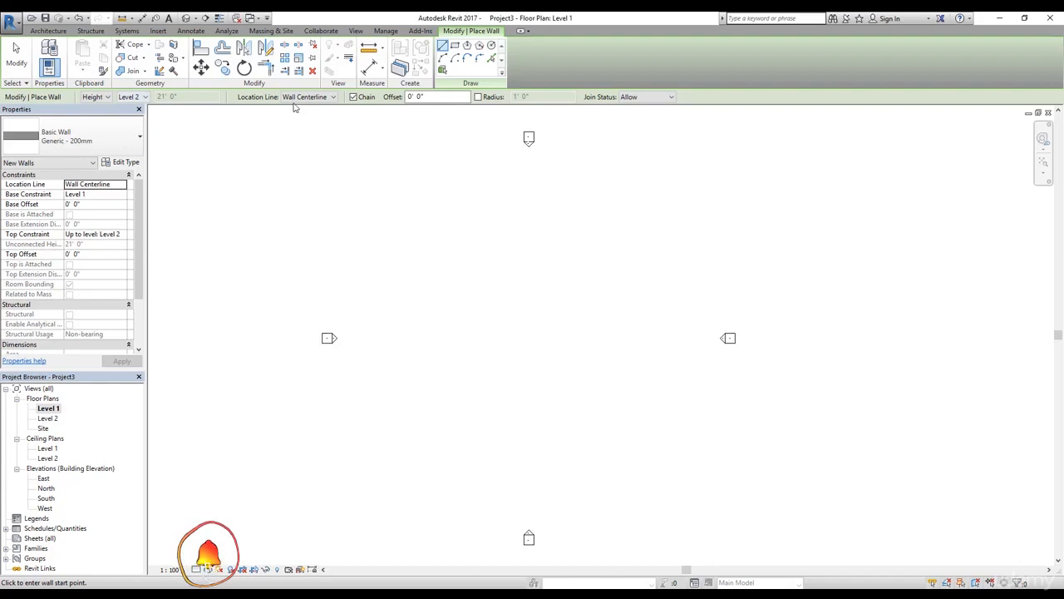
pyautogui.click(435, 338)
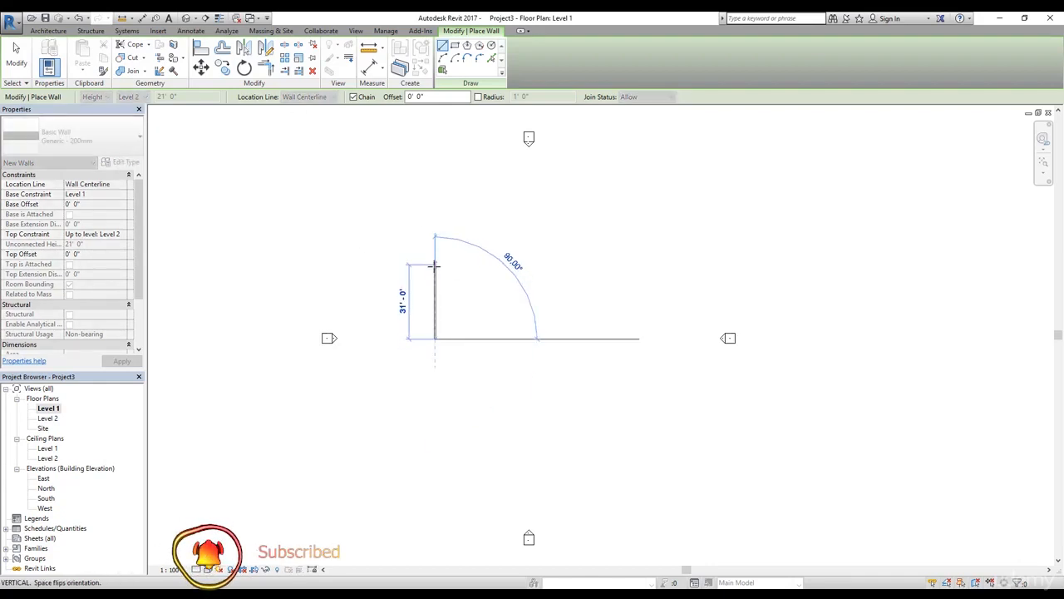
pyautogui.click(435, 295)
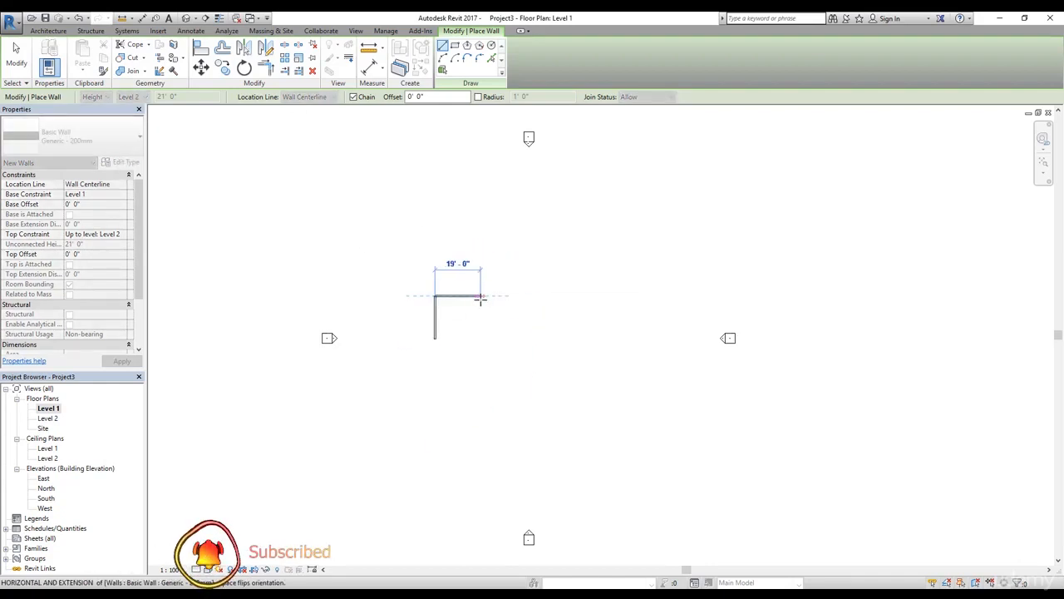
pyautogui.click(487, 295)
pyautogui.click(486, 334)
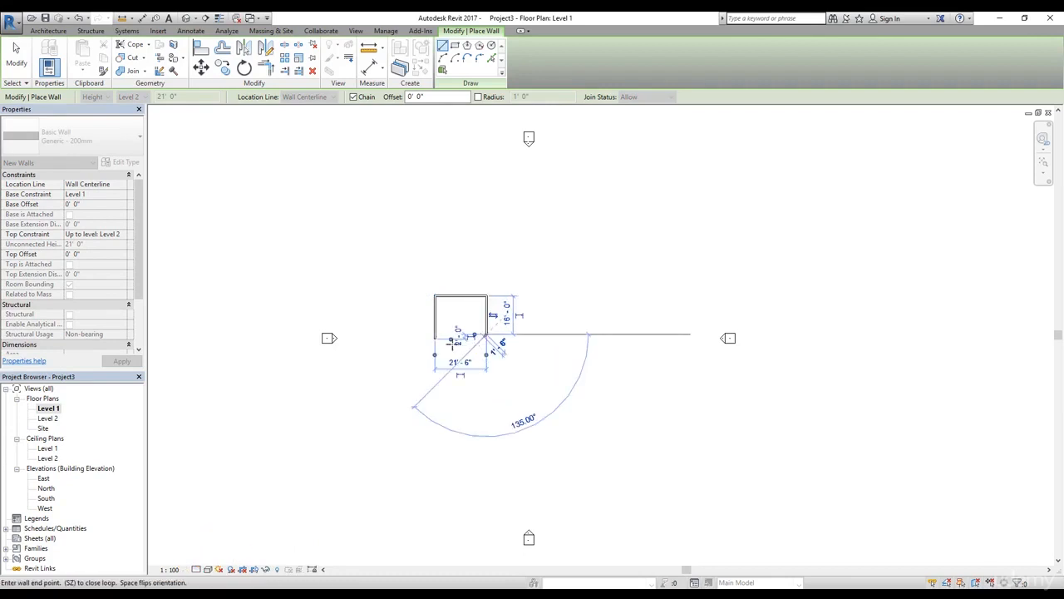
pyautogui.click(435, 339)
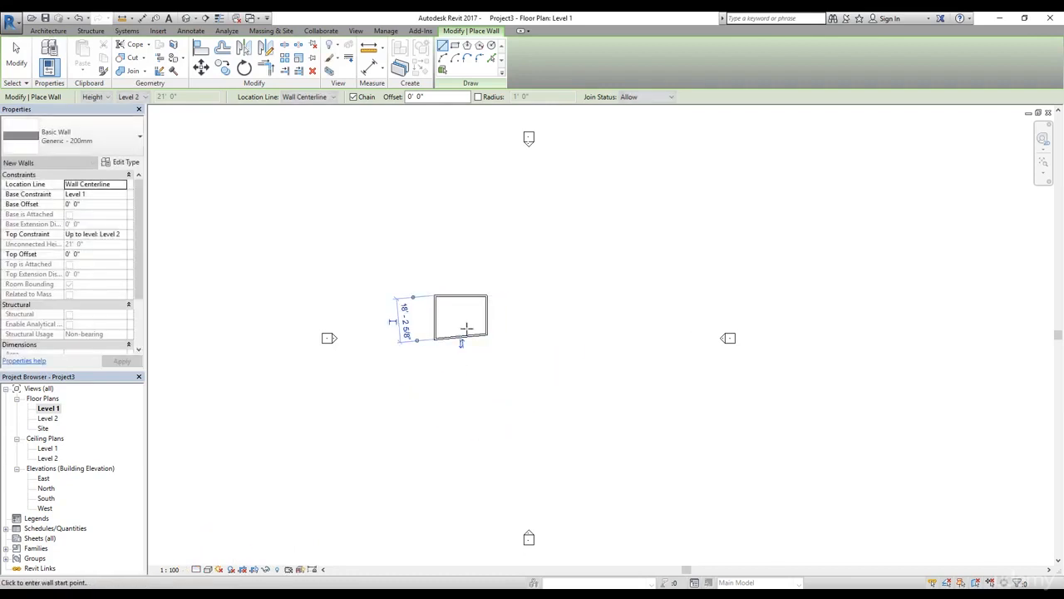
# Step: End wall placement and delete the slanted south wall of the loop
pyautogui.scroll(5, 440, 313)
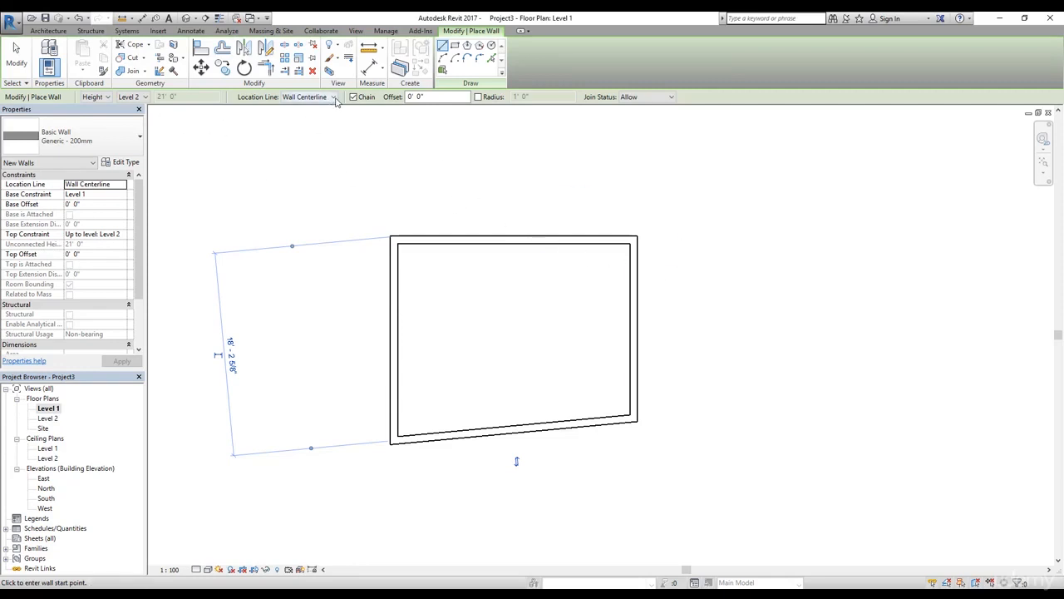
pyautogui.press('Escape')
pyautogui.press('Escape')
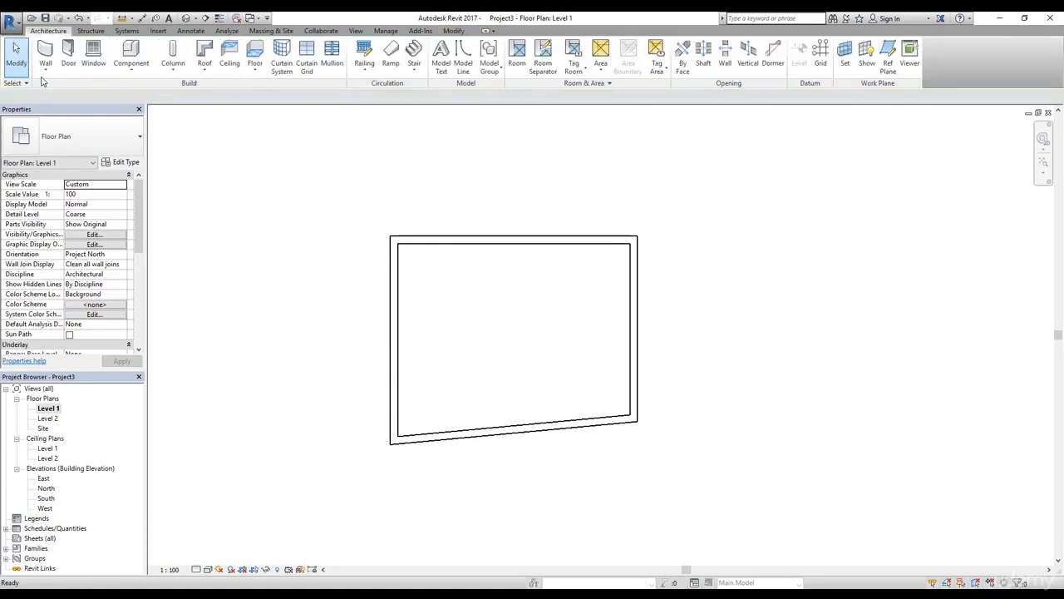
pyautogui.click(542, 426)
pyautogui.press('Delete')
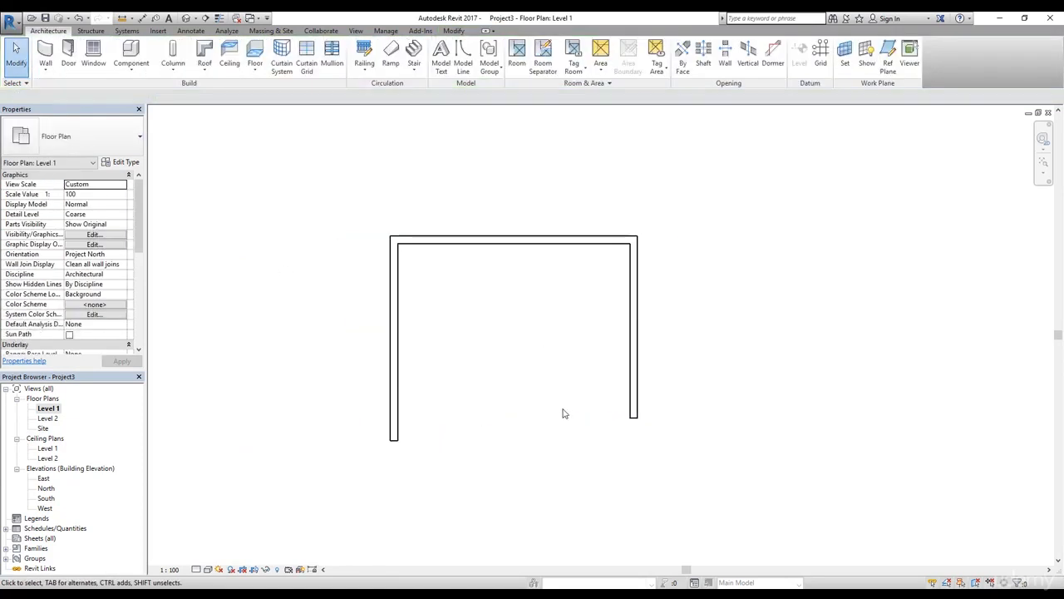
# Step: Extend the lower end of the east wall until it lines up with the end of the west wall
pyautogui.click(635, 422)
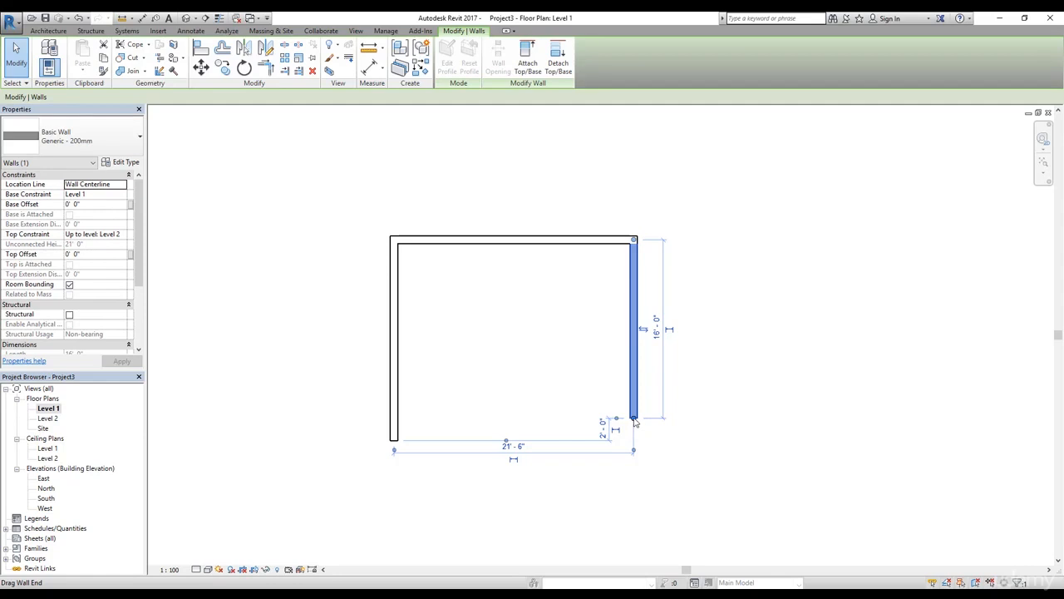
pyautogui.moveTo(634, 421); pyautogui.dragTo(634, 443)
pyautogui.click(716, 445)
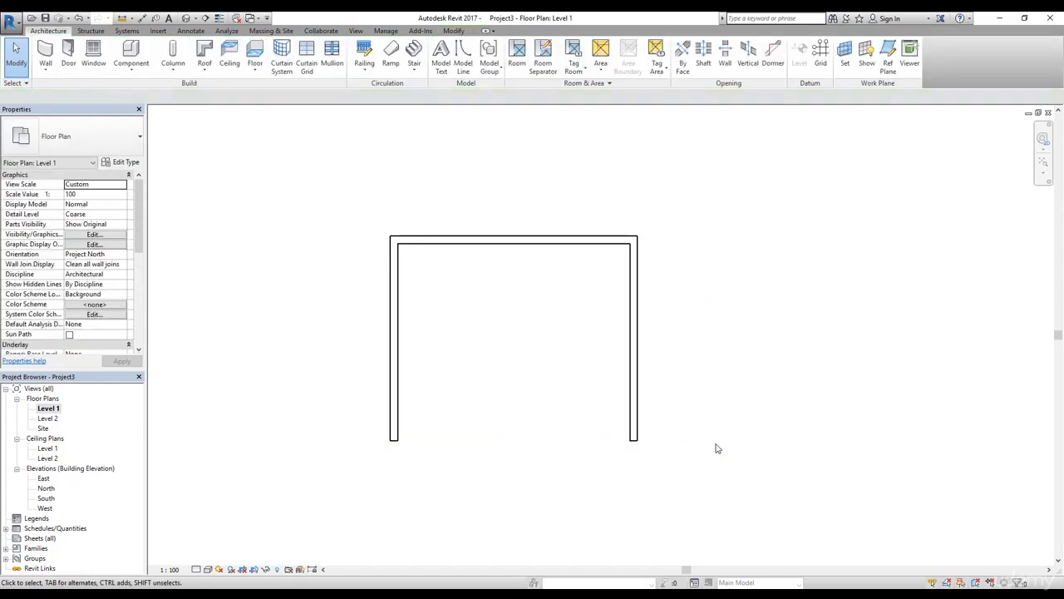
# Step: Preview a wall from the lower end of the east wall with the Finish Face: Exterior location line, and cancel it
pyautogui.click(46, 54)
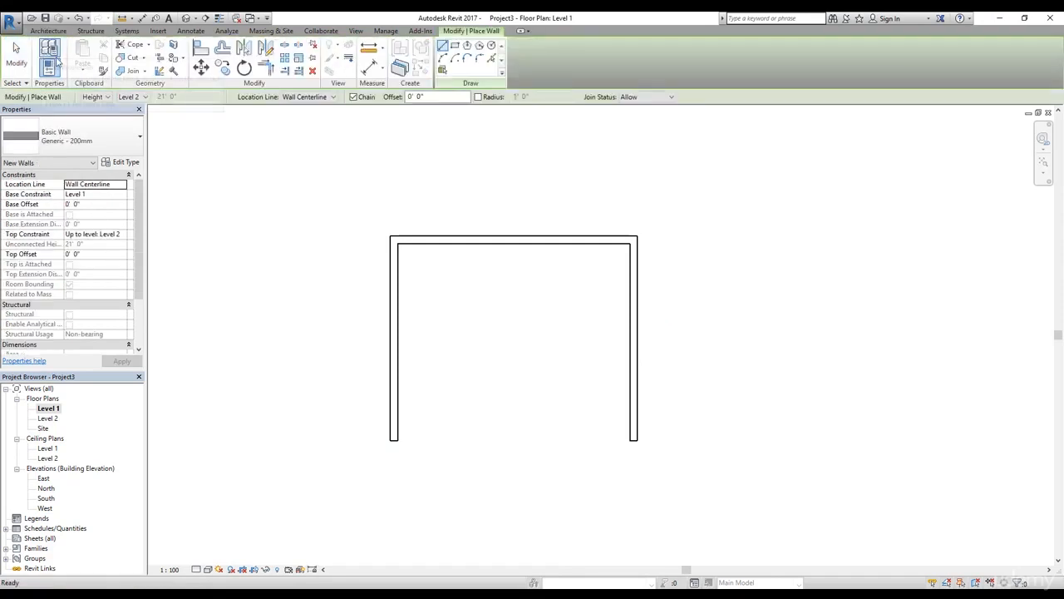
pyautogui.click(312, 98)
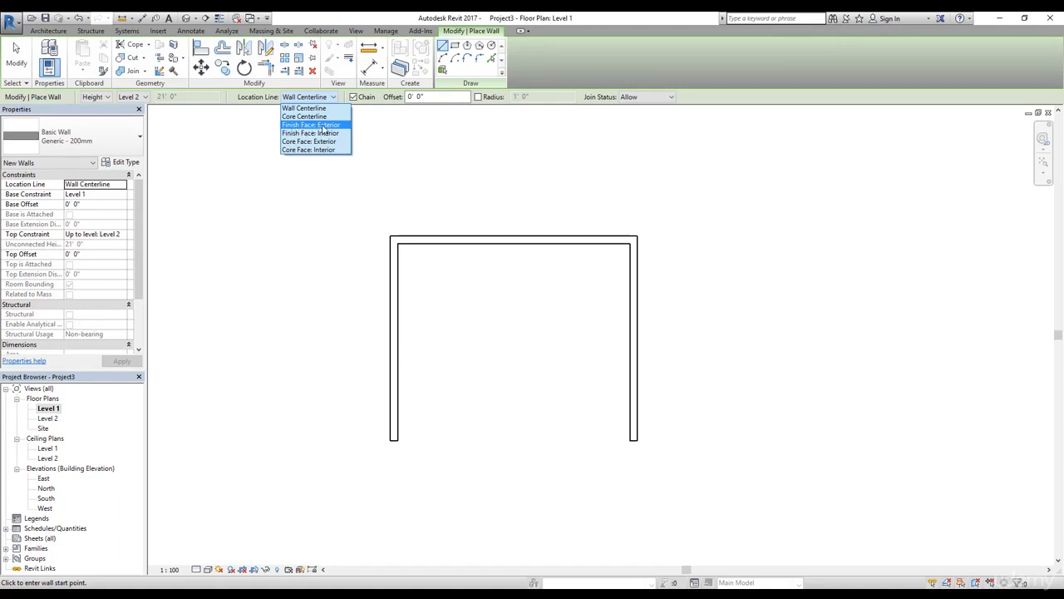
pyautogui.click(325, 126)
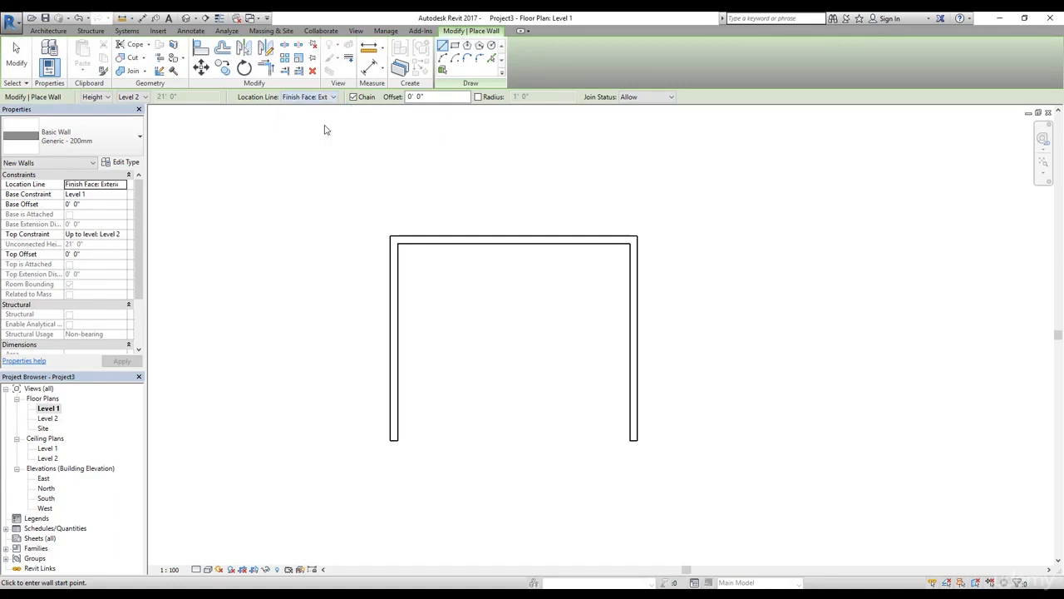
pyautogui.click(634, 442)
pyautogui.click(633, 440)
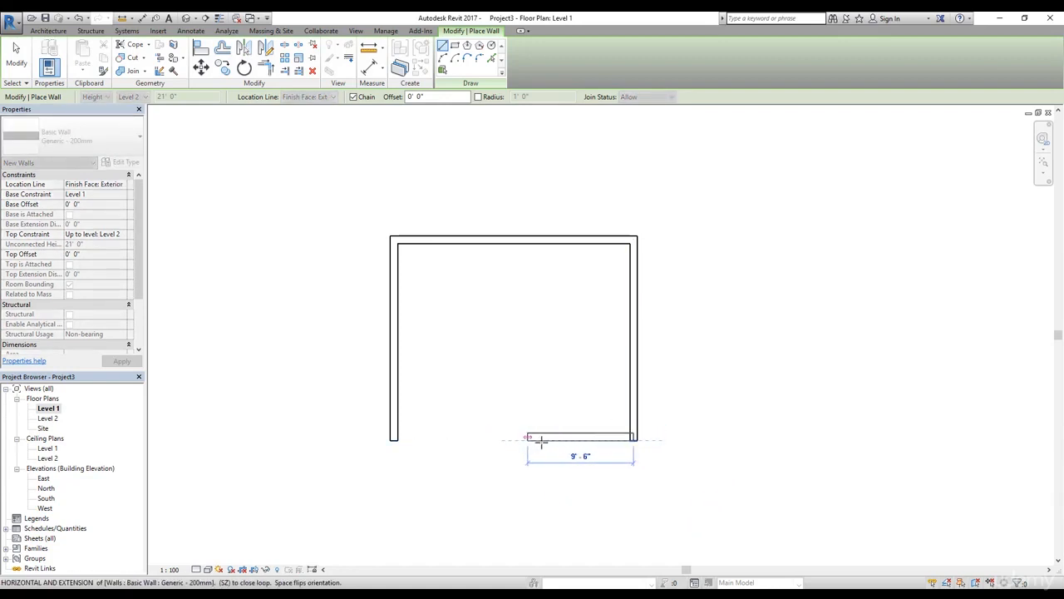
pyautogui.scroll(3, 632, 442)
pyautogui.scroll(2, 631, 443)
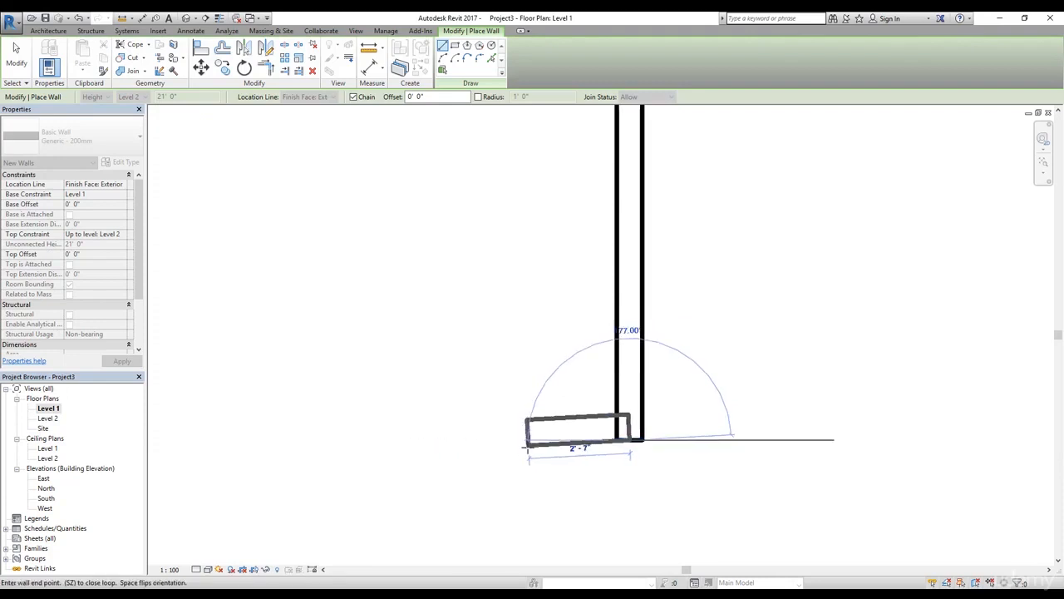
pyautogui.press('Escape')
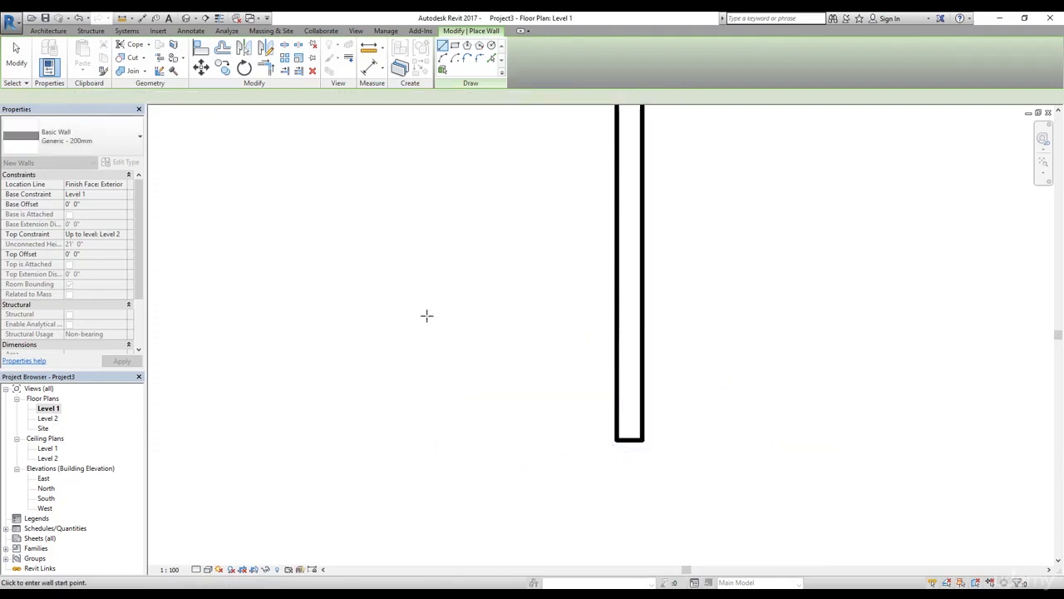
# Step: Preview a wall from the same wall end with the Core Centerline location line, and cancel it
pyautogui.click(327, 97)
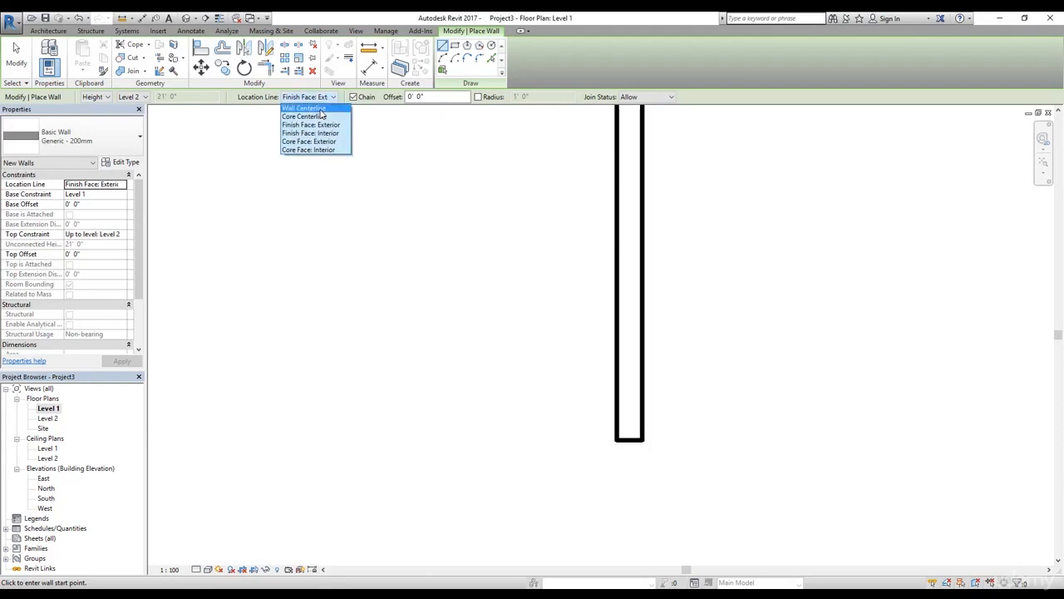
pyautogui.click(316, 115)
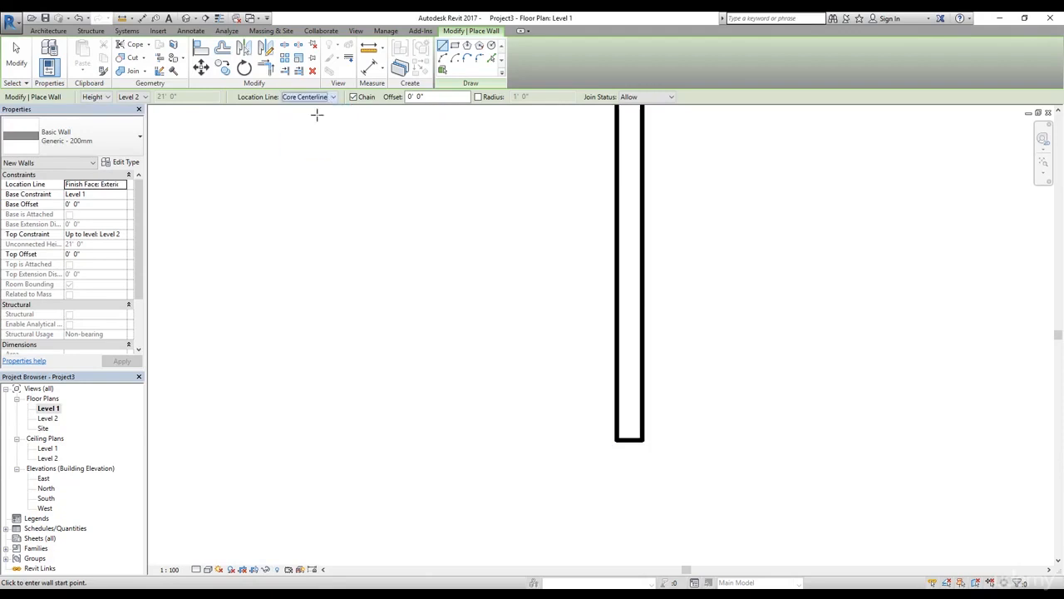
pyautogui.click(630, 439)
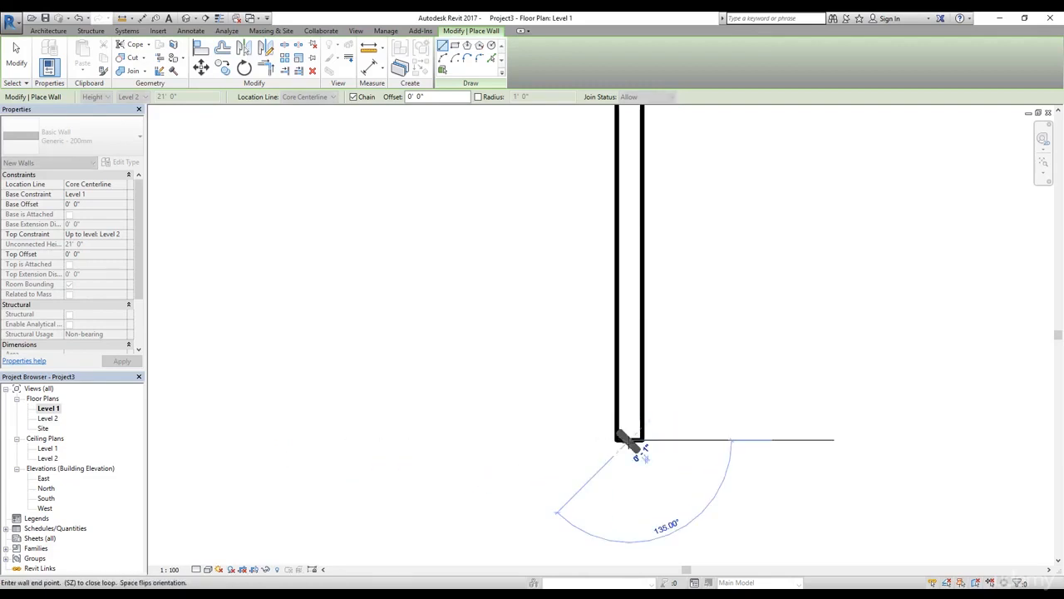
pyautogui.press('Escape')
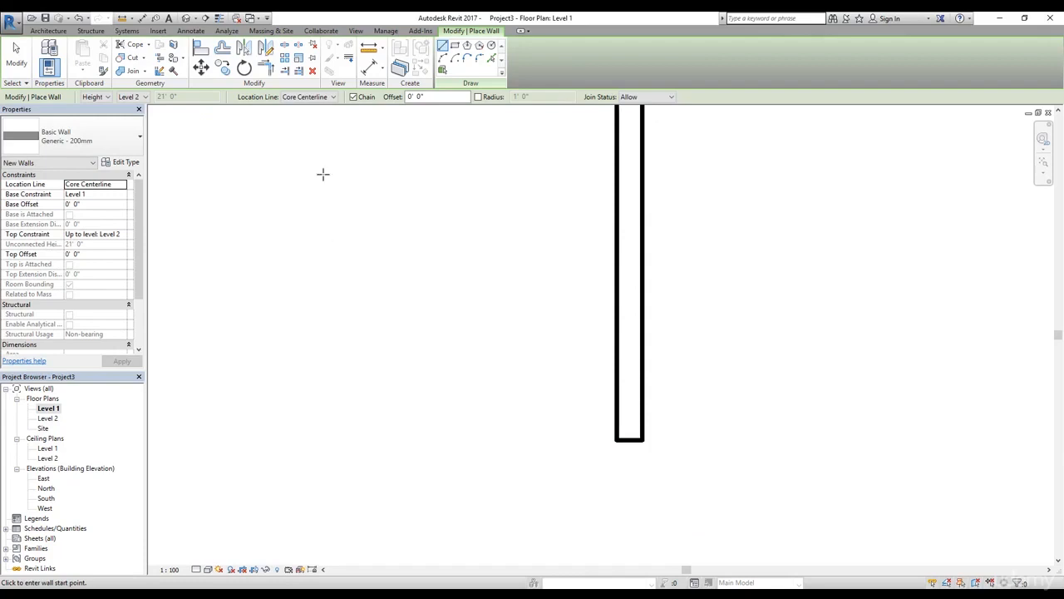
# Step: Set the location line to Finish Face: Interior, preview a wall from the east wall's end, cancel it and check the Join Status options
pyautogui.click(332, 98)
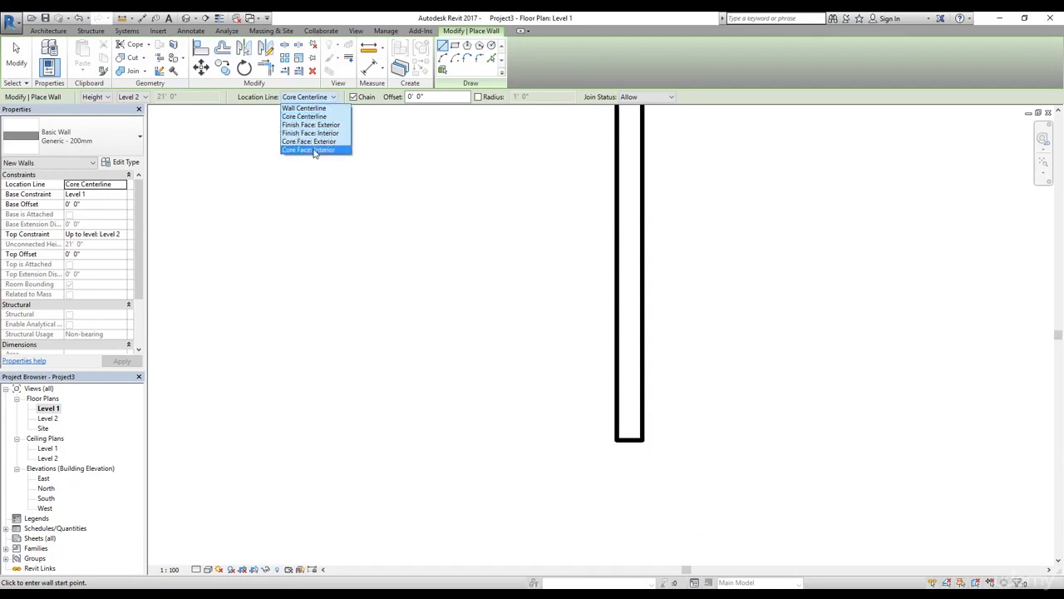
pyautogui.click(320, 134)
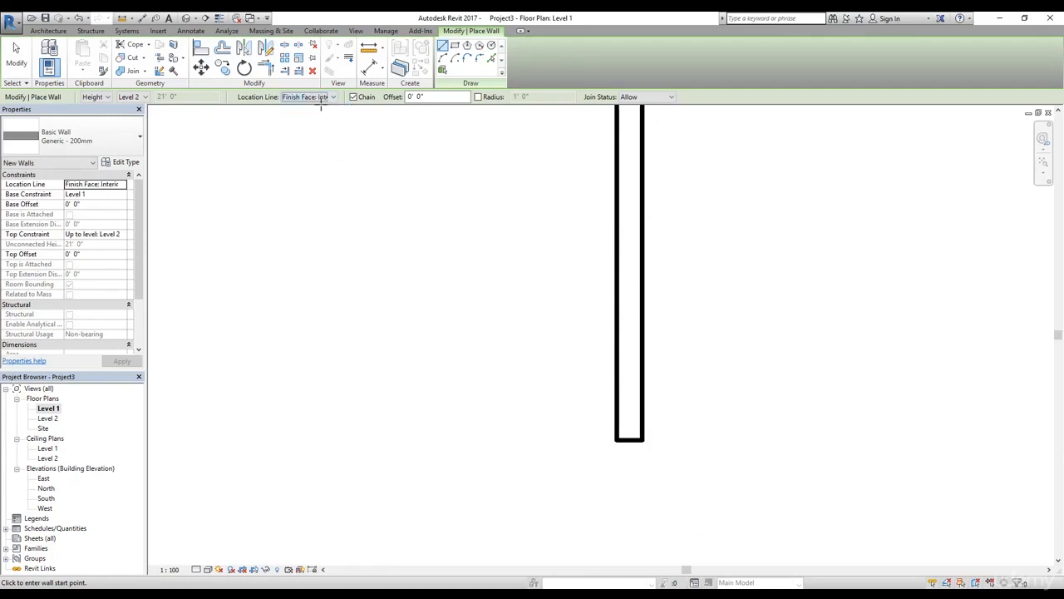
pyautogui.click(629, 439)
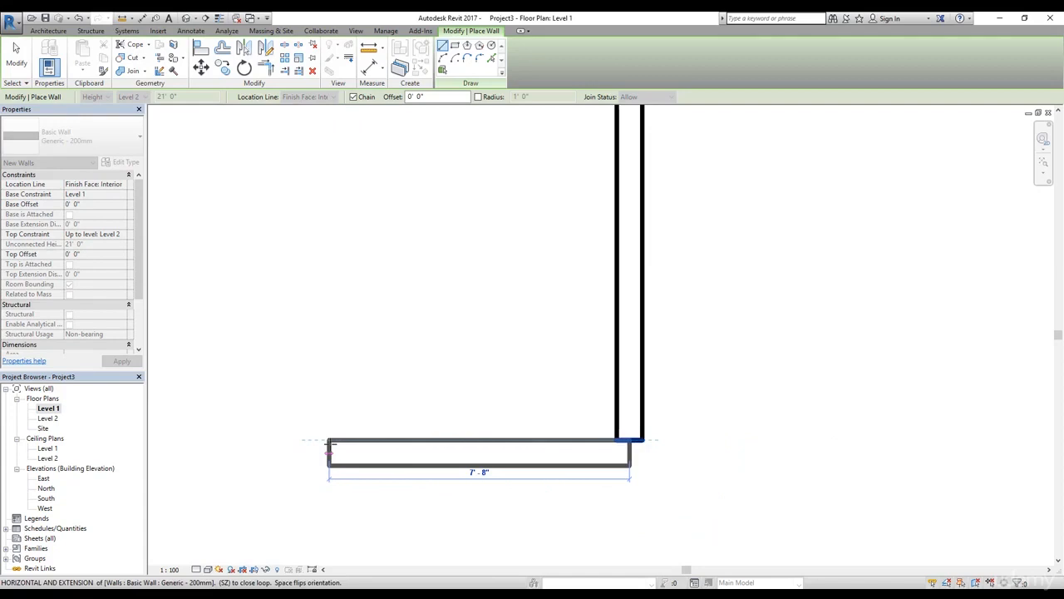
pyautogui.press('Escape')
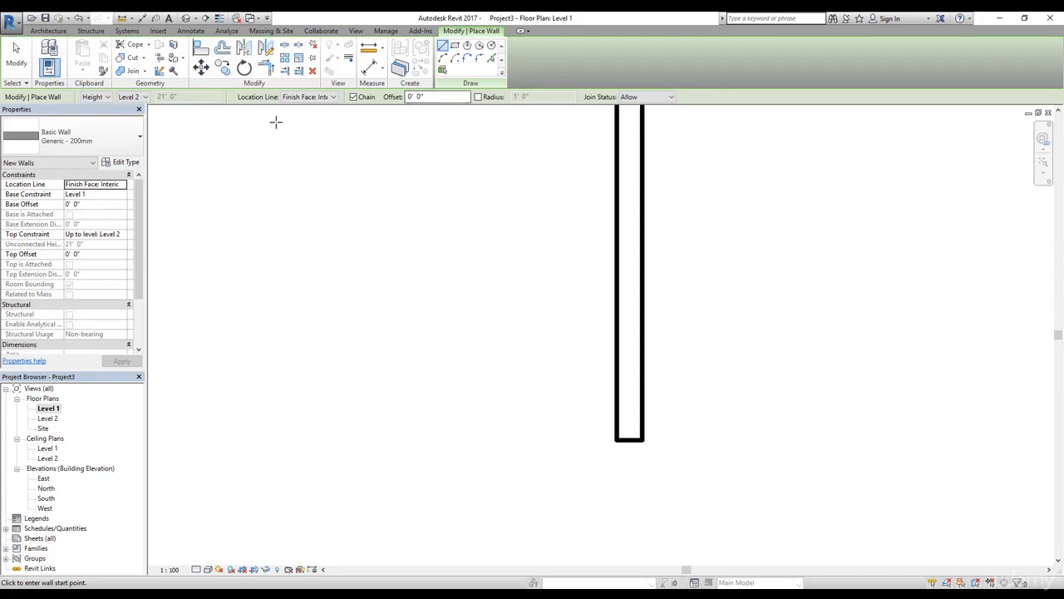
pyautogui.click(670, 97)
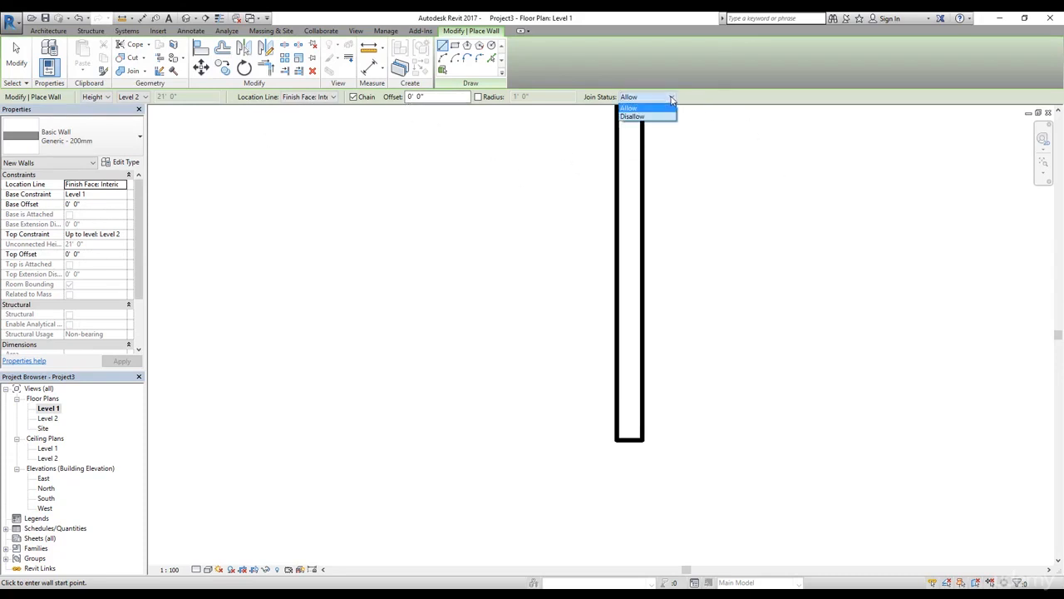
pyautogui.click(592, 197)
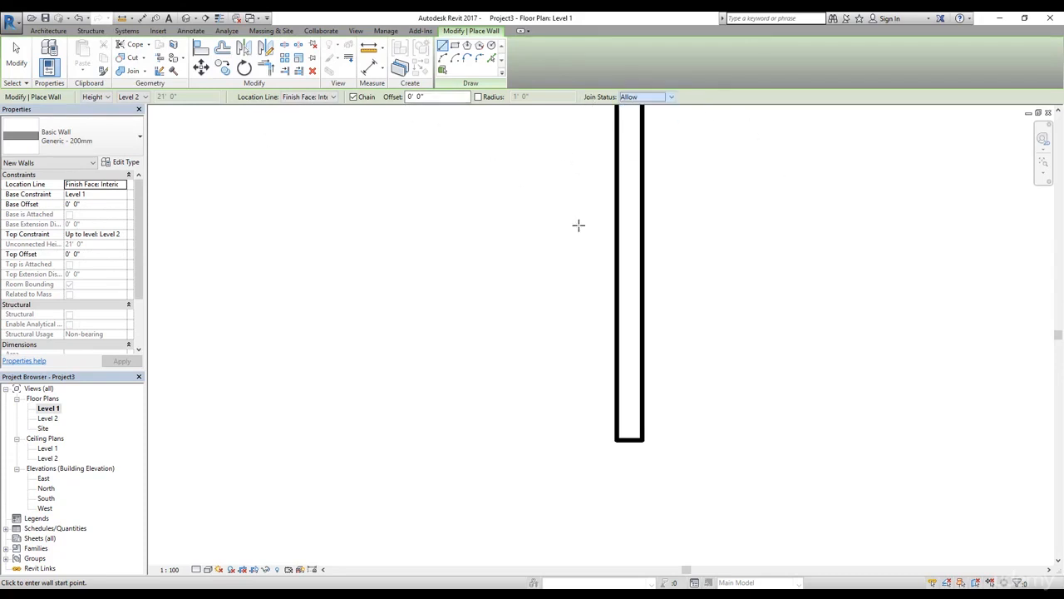
# Step: Leave wall placement, examine the west wall's location line and base and top constraints, and check its height in the South elevation
pyautogui.scroll(-5, 551, 288)
pyautogui.moveTo(565, 301); pyautogui.dragTo(645, 380, button='middle')
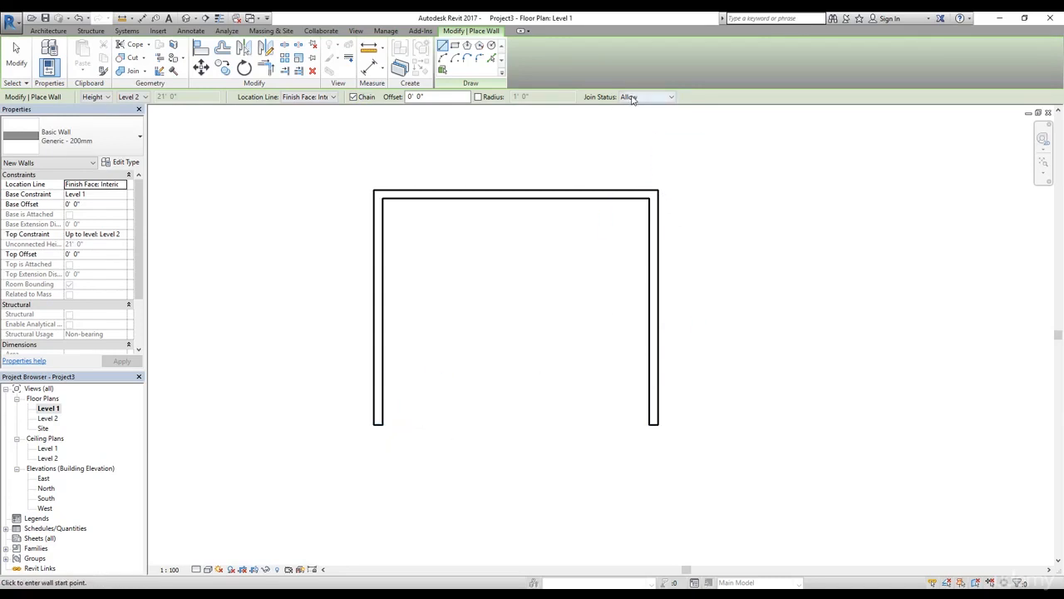
pyautogui.press('Escape')
pyautogui.press('Escape')
pyautogui.click(653, 218)
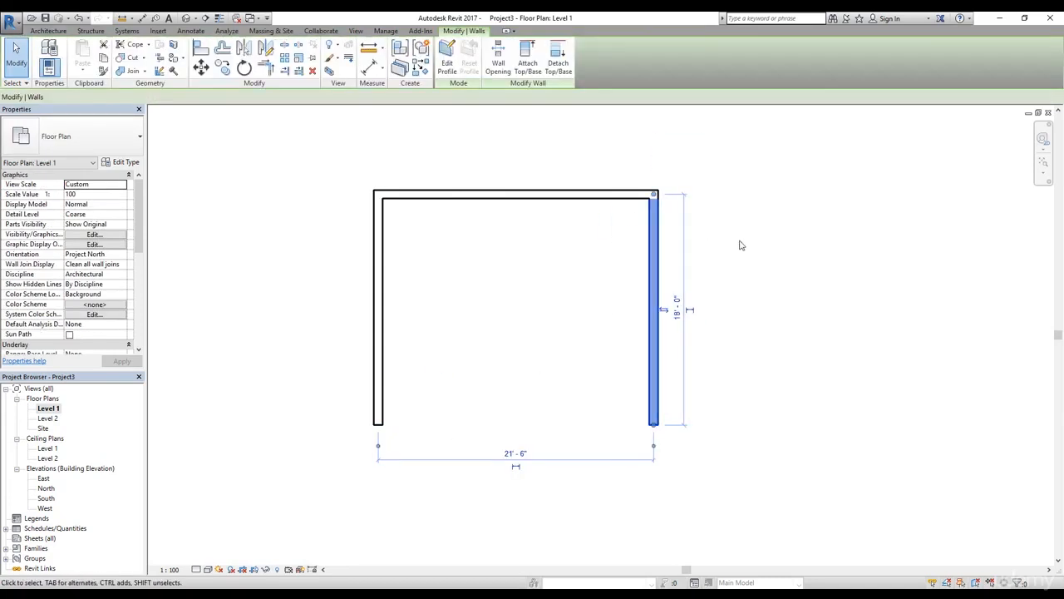
pyautogui.click(425, 228)
pyautogui.click(380, 236)
pyautogui.click(508, 262)
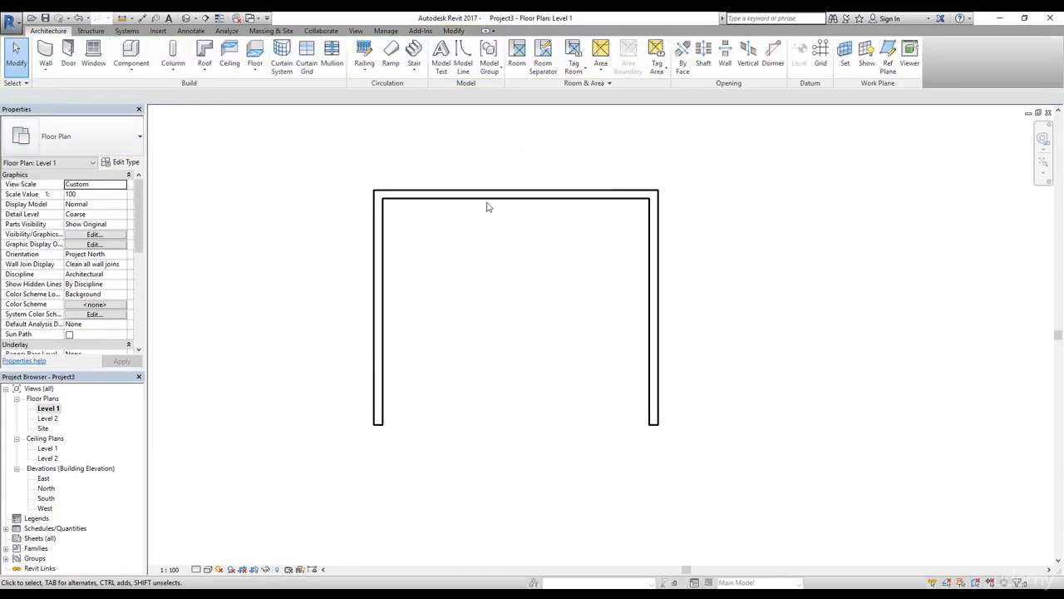
pyautogui.click(379, 293)
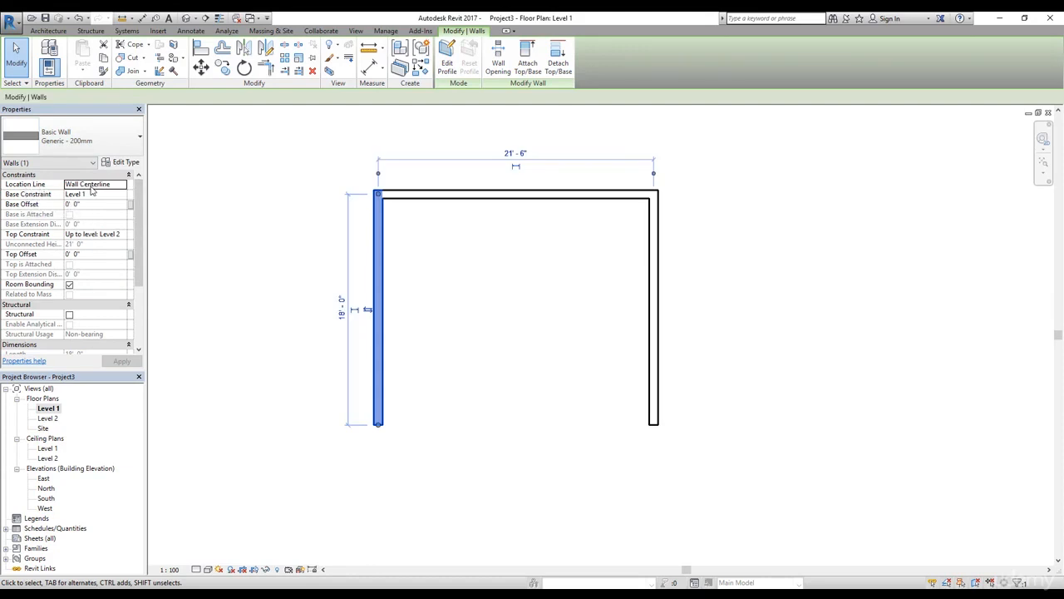
pyautogui.click(39, 194)
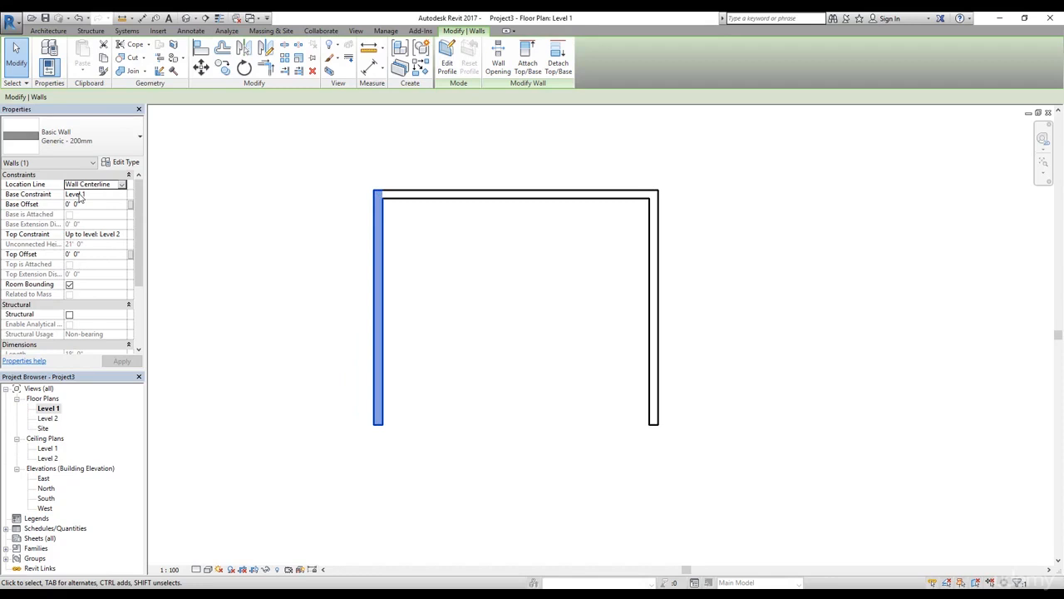
pyautogui.doubleClick(45, 499)
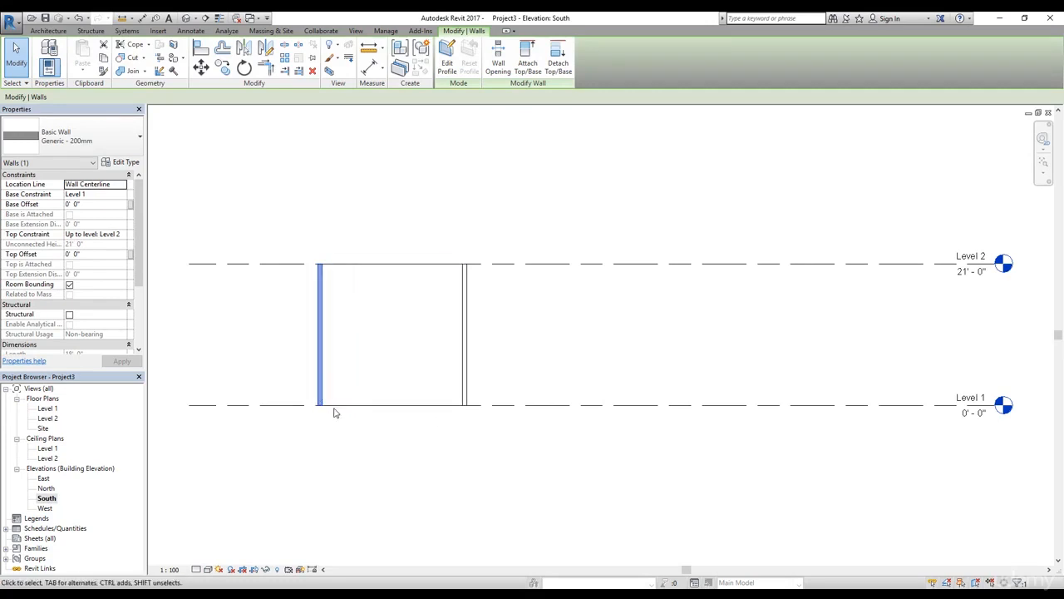
# Step: In the Level 1 floor plan, set the selected west wall's top constraint to Unconnected and apply it
pyautogui.doubleClick(48, 409)
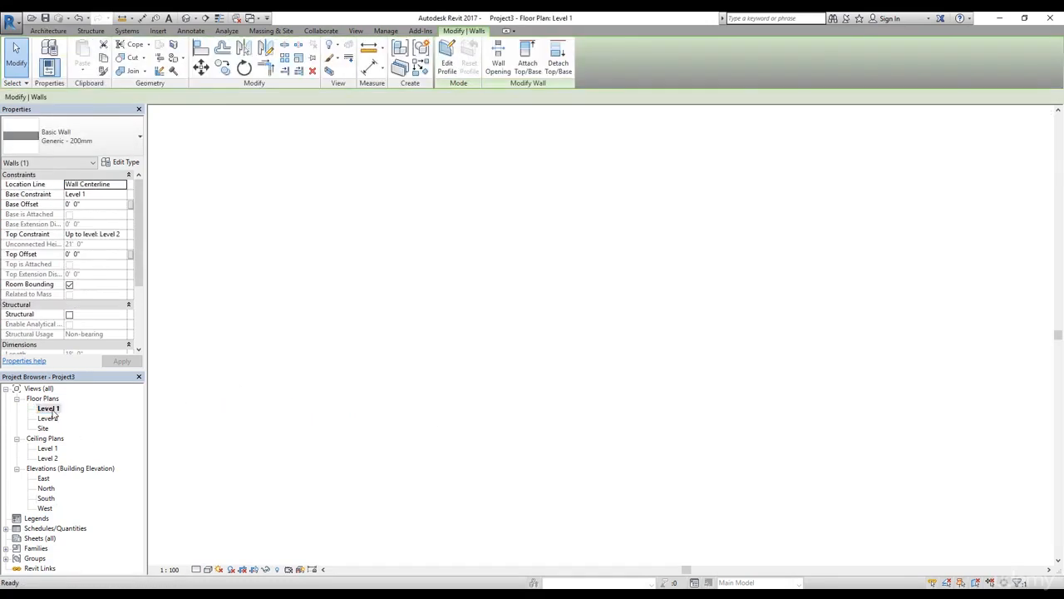
pyautogui.click(84, 236)
pyautogui.click(124, 235)
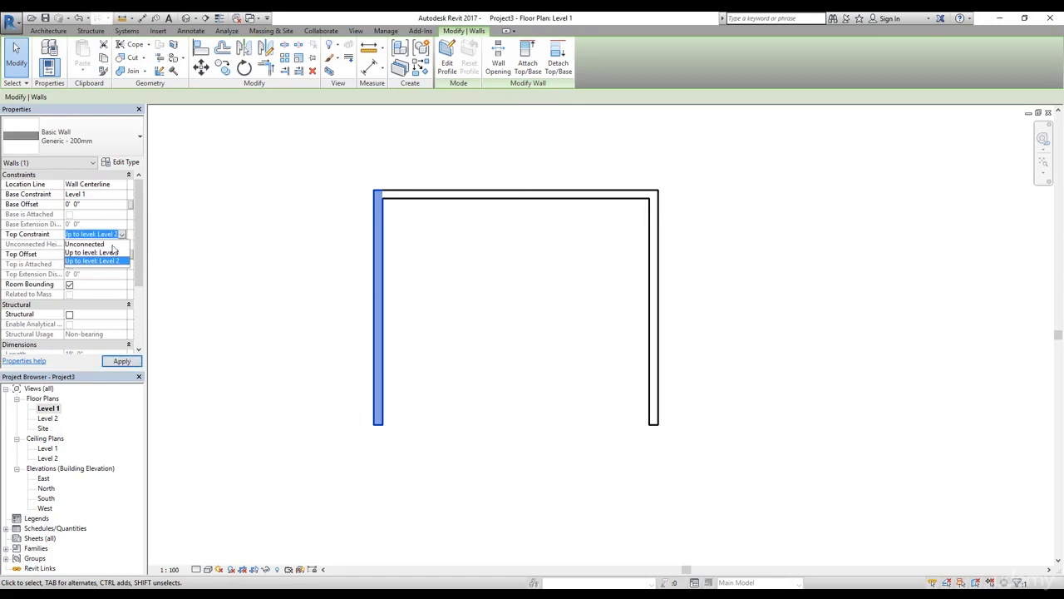
pyautogui.click(86, 244)
pyautogui.click(121, 361)
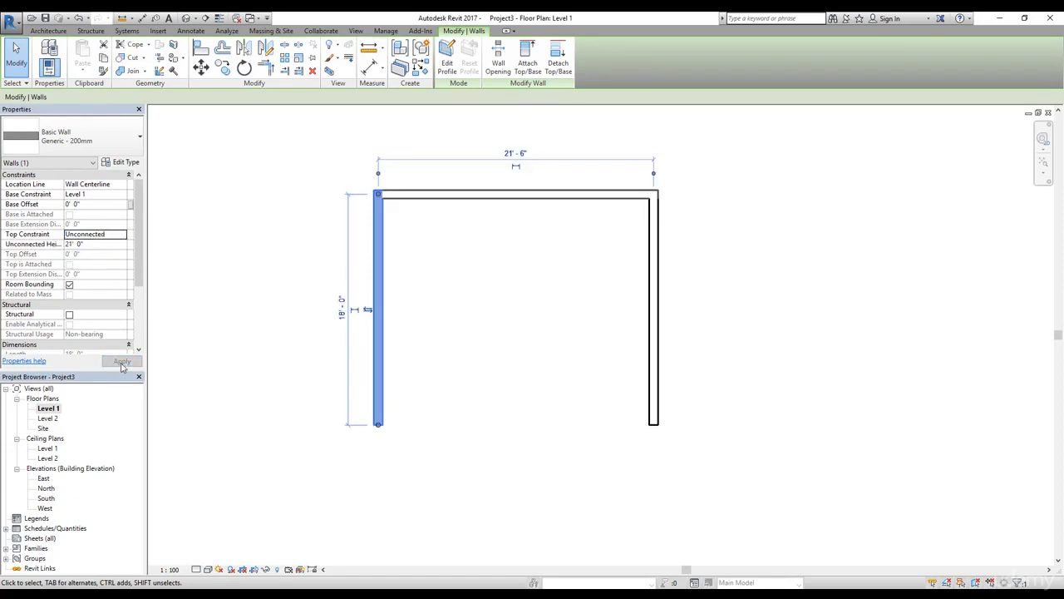
# Step: In the South elevation, try moving Level 2 to about 32' 6" and back down to about 28' 6", and undo both moves
pyautogui.doubleClick(45, 498)
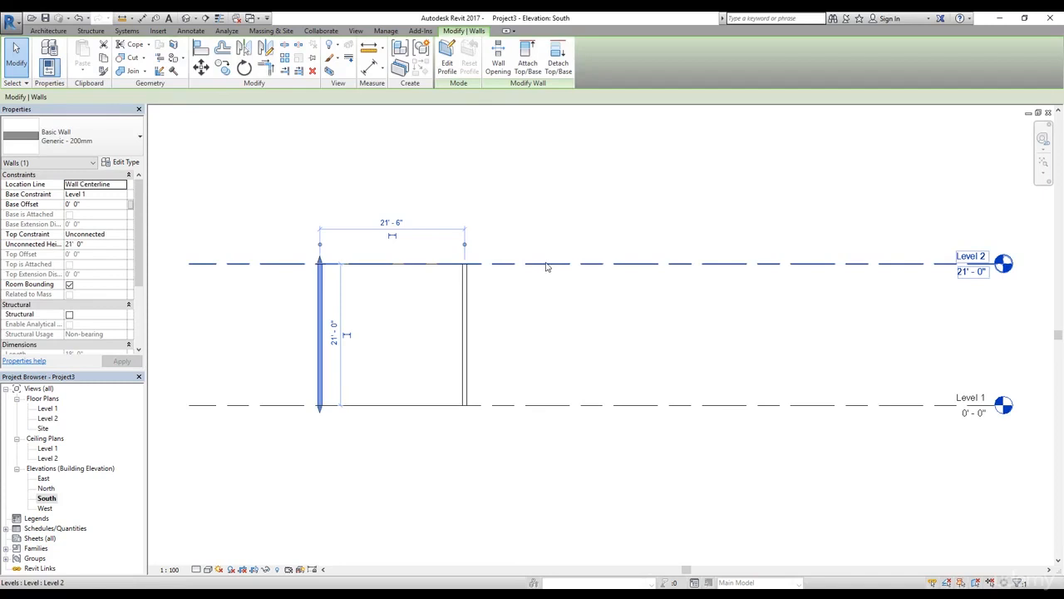
pyautogui.click(574, 264)
pyautogui.moveTo(597, 264); pyautogui.dragTo(602, 188)
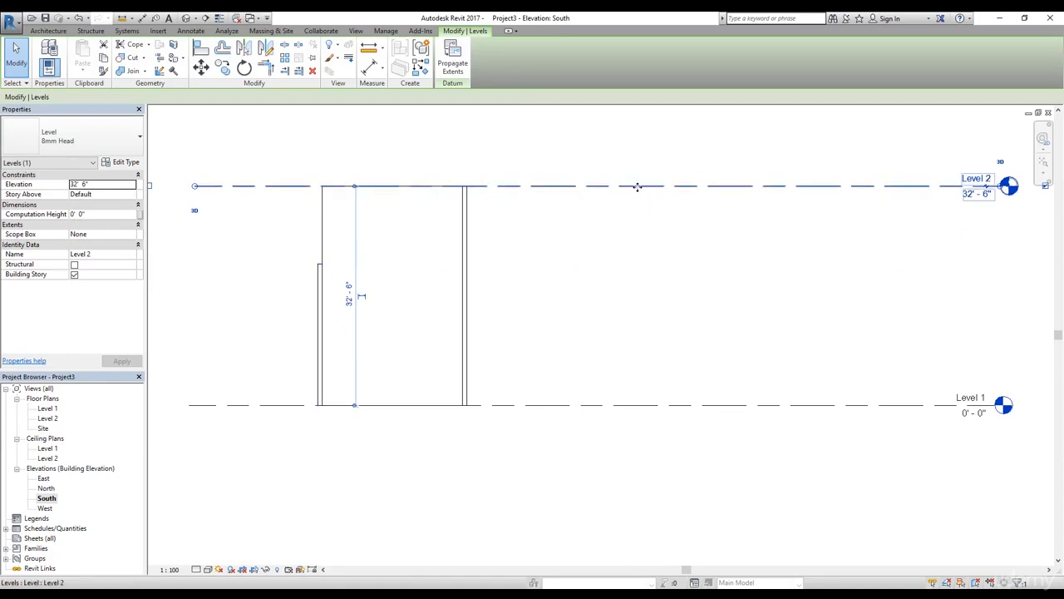
pyautogui.moveTo(636, 187); pyautogui.dragTo(629, 218)
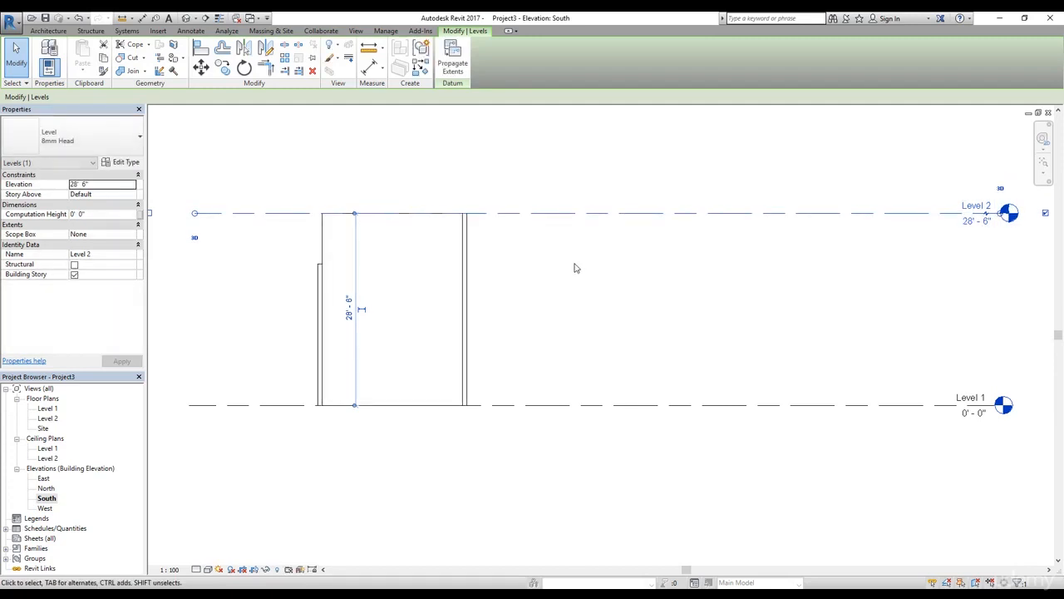
pyautogui.hotkey('ctrl', 'z')
pyautogui.hotkey('ctrl', 'z')
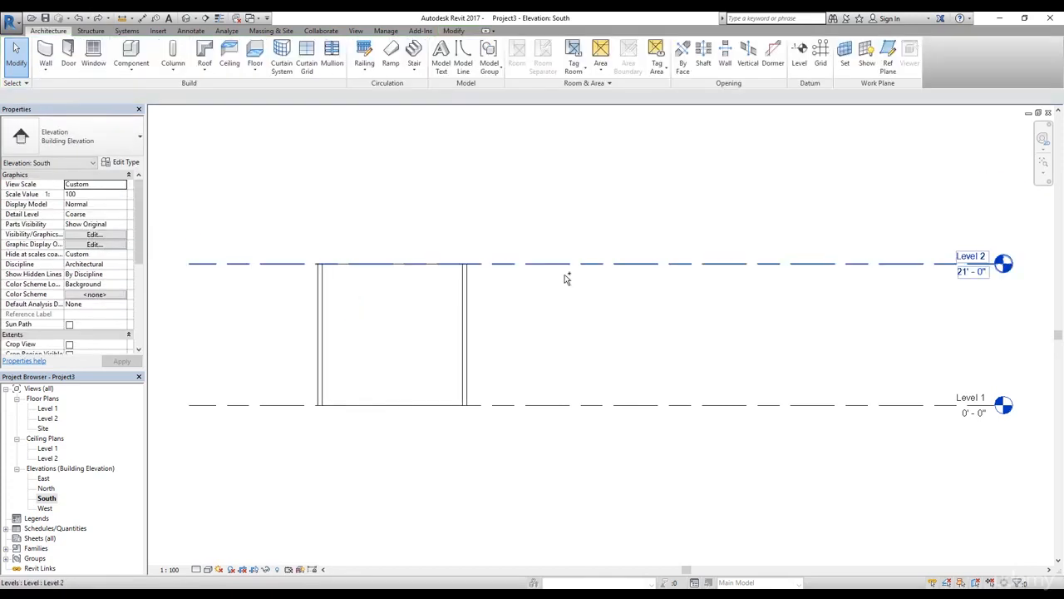
# Step: In the Level 1 floor plan, set the west wall's top constraint to Up to level: Level 2 and apply it
pyautogui.doubleClick(46, 408)
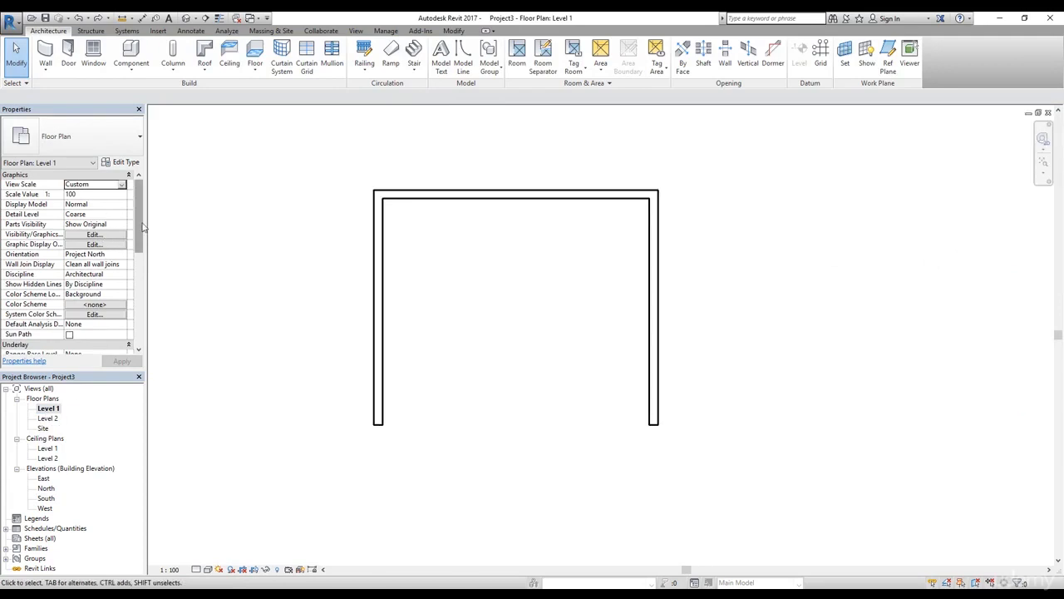
pyautogui.click(379, 269)
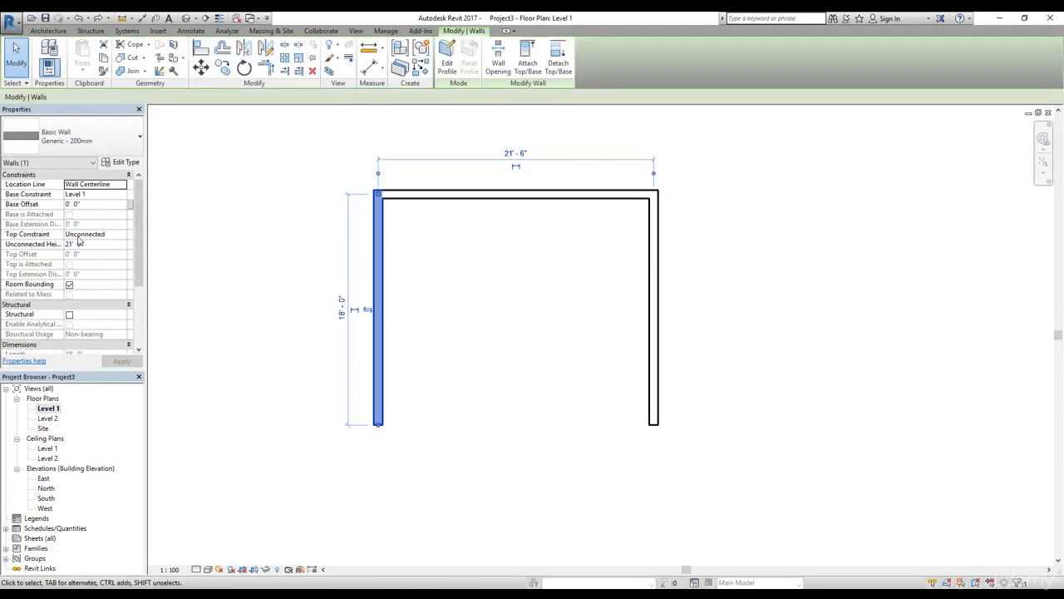
pyautogui.click(113, 235)
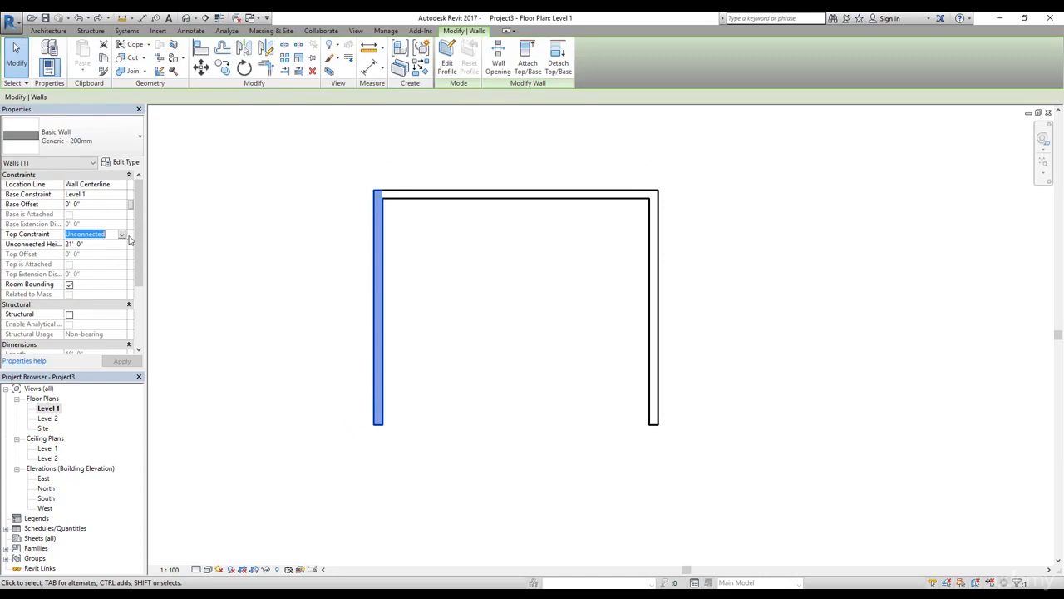
pyautogui.click(122, 237)
pyautogui.click(111, 262)
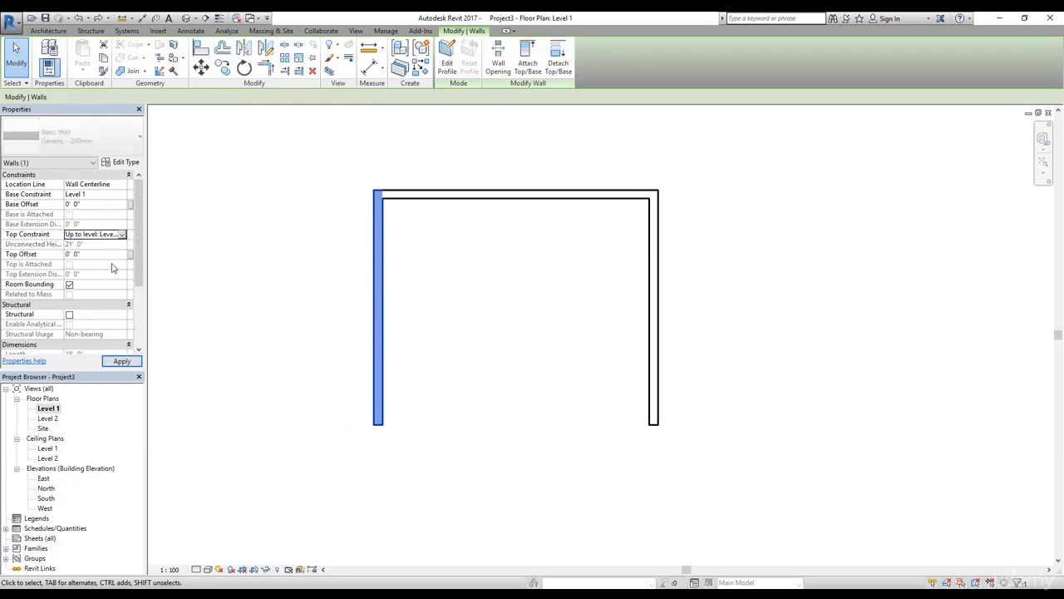
pyautogui.click(123, 363)
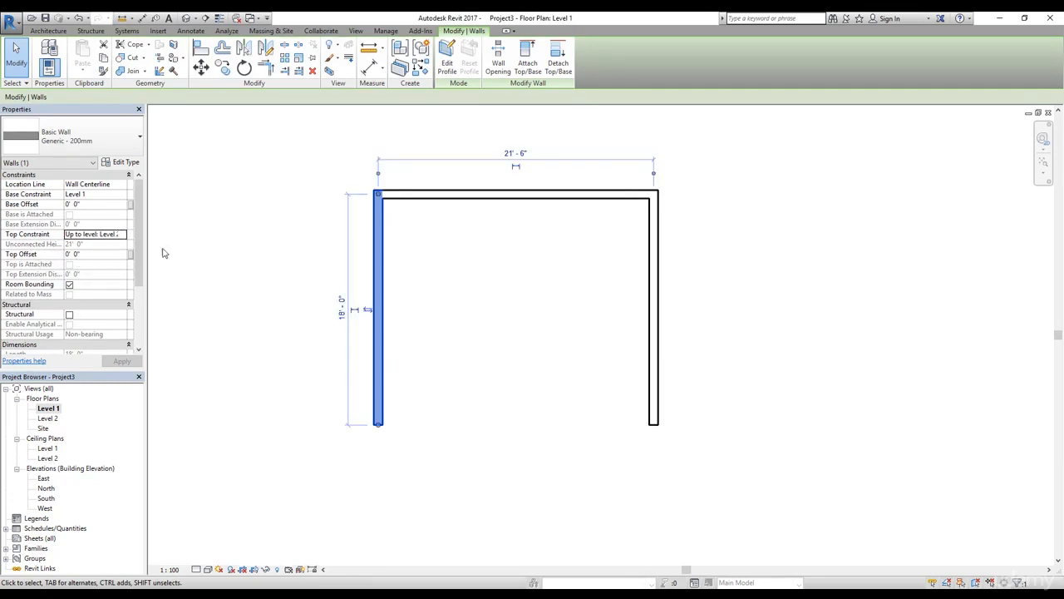
# Step: Review the west wall's structural, dimension, identity and phasing properties, and clear the selection
pyautogui.scroll(-4, 113, 286)
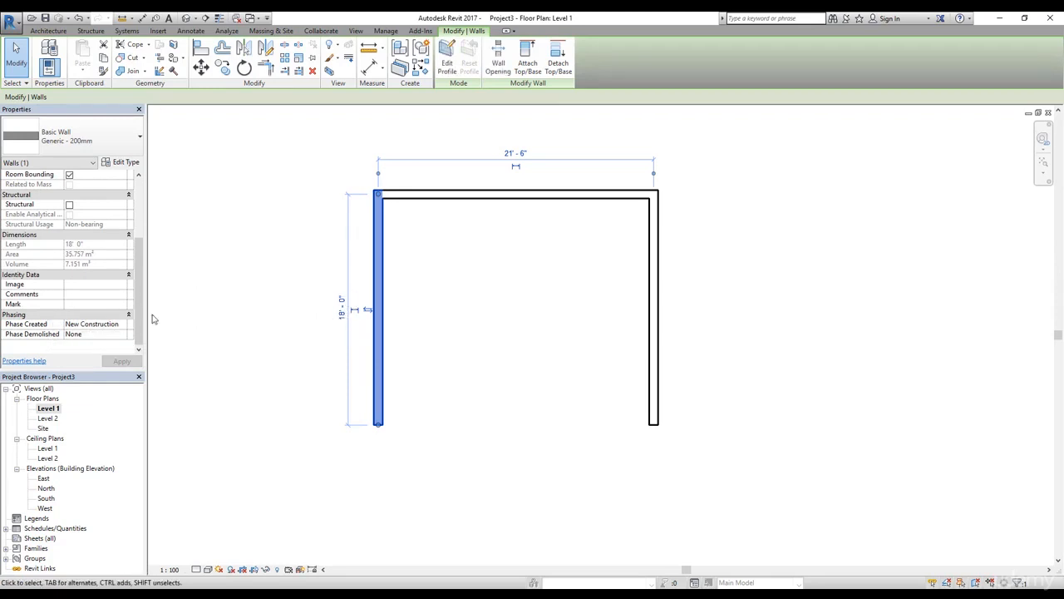
pyautogui.moveTo(143, 309); pyautogui.dragTo(143, 221)
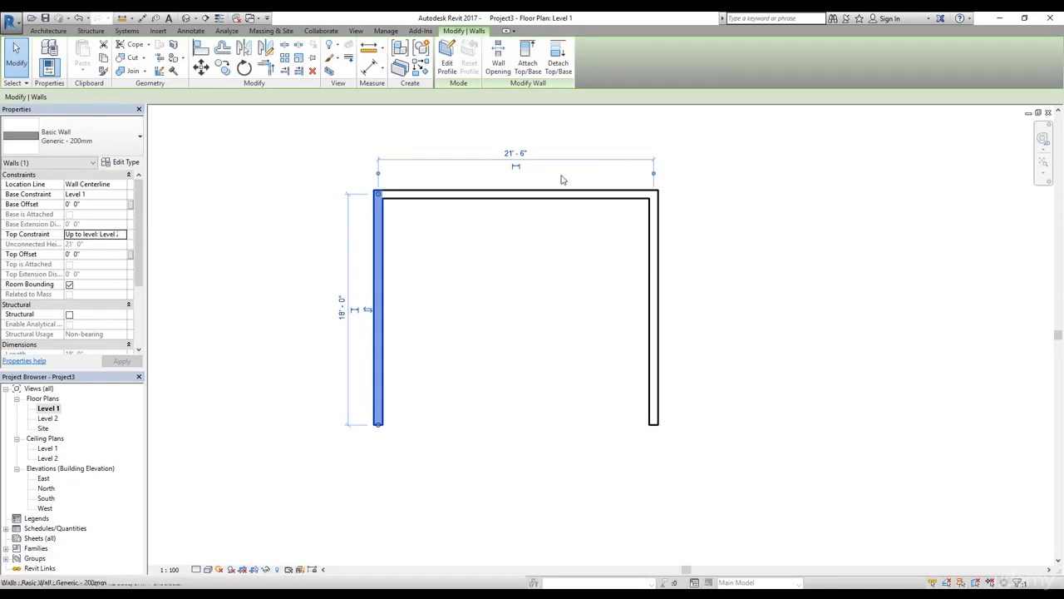
pyautogui.click(489, 266)
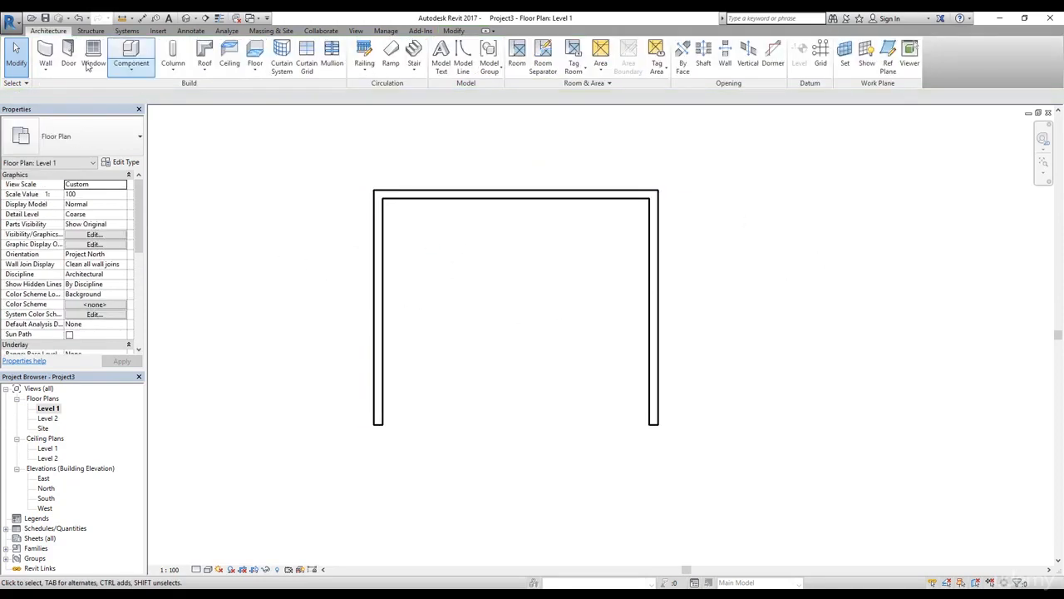
pyautogui.click(46, 54)
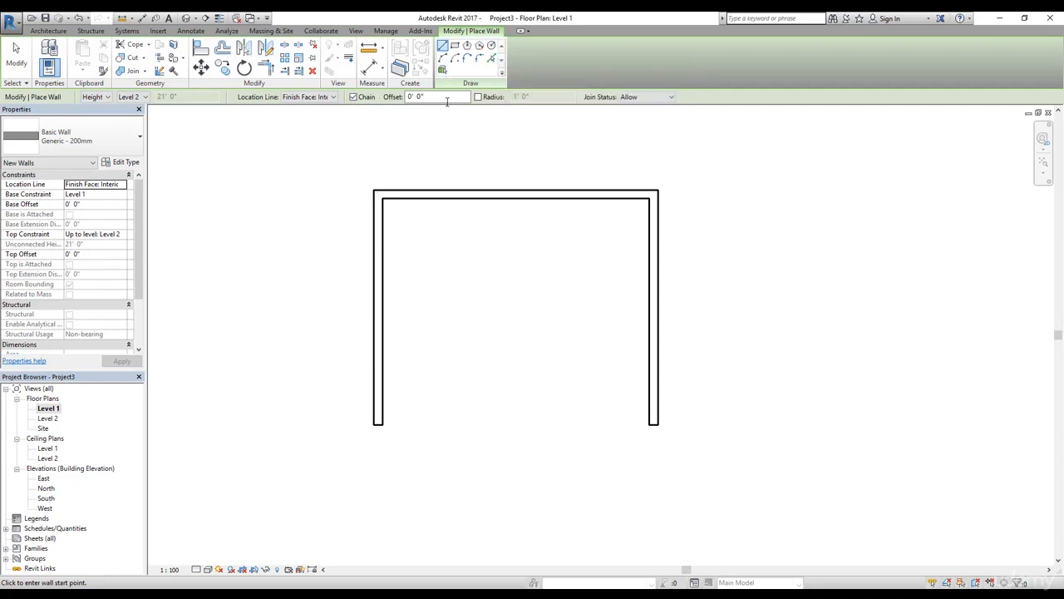
pyautogui.press('Escape')
pyautogui.press('Escape')
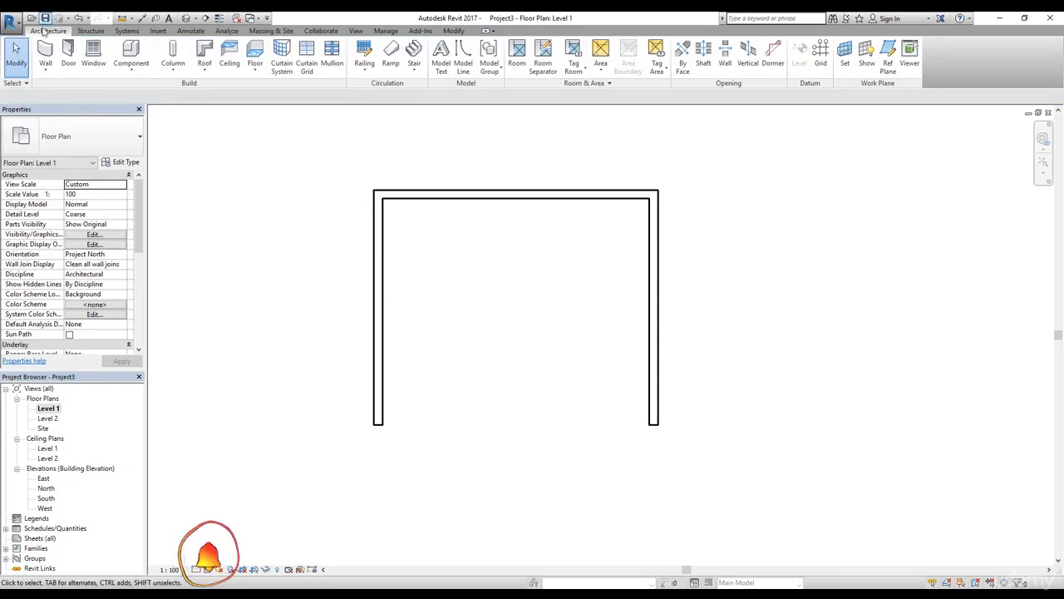
# Step: Draw an irregular open chain of seven model lines in the Lines style east of the existing walls on Level 1
pyautogui.click(464, 73)
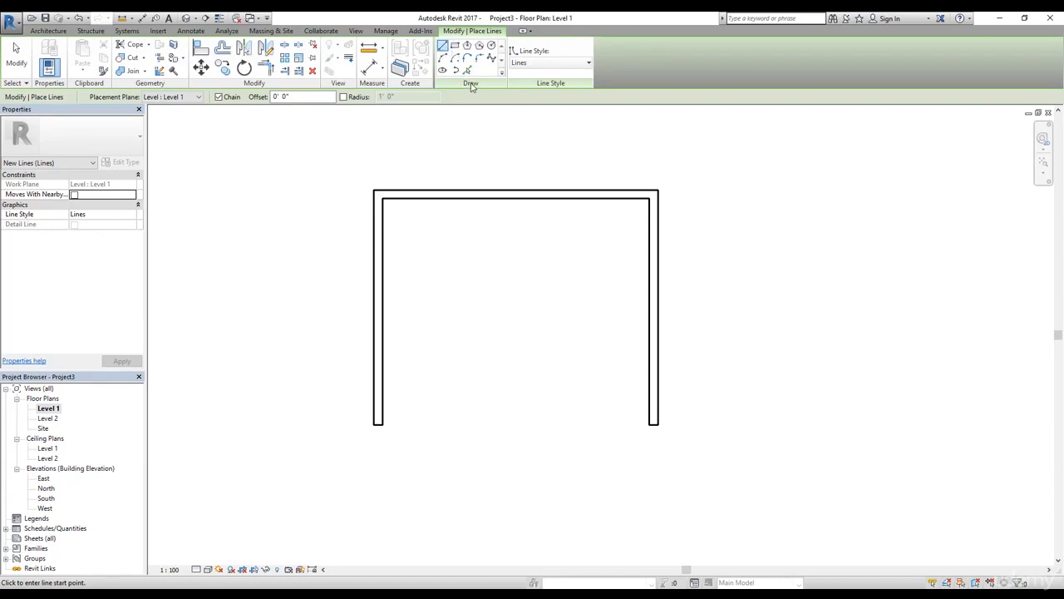
pyautogui.click(569, 64)
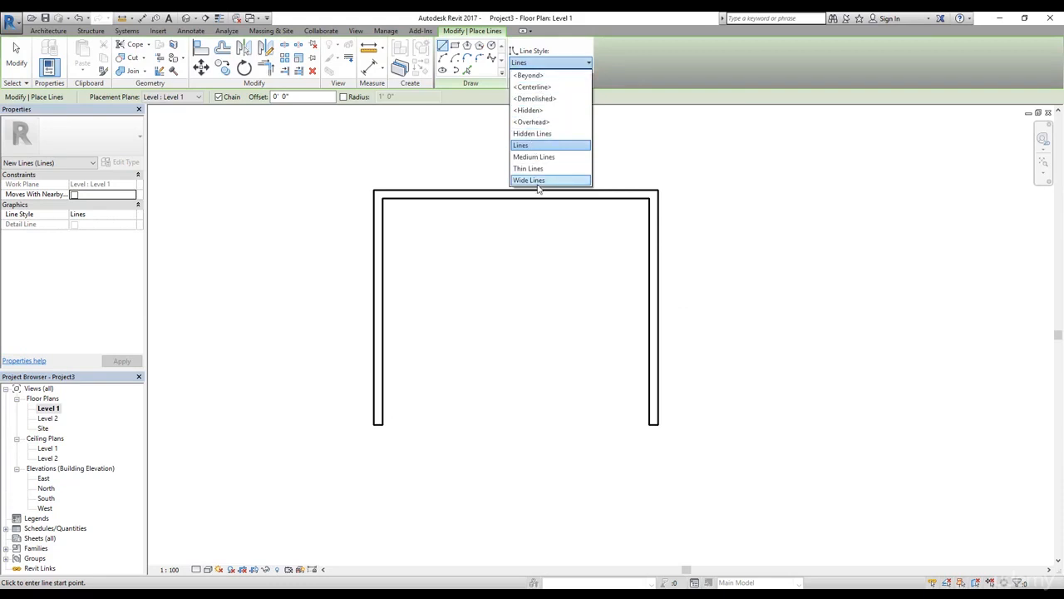
pyautogui.click(524, 146)
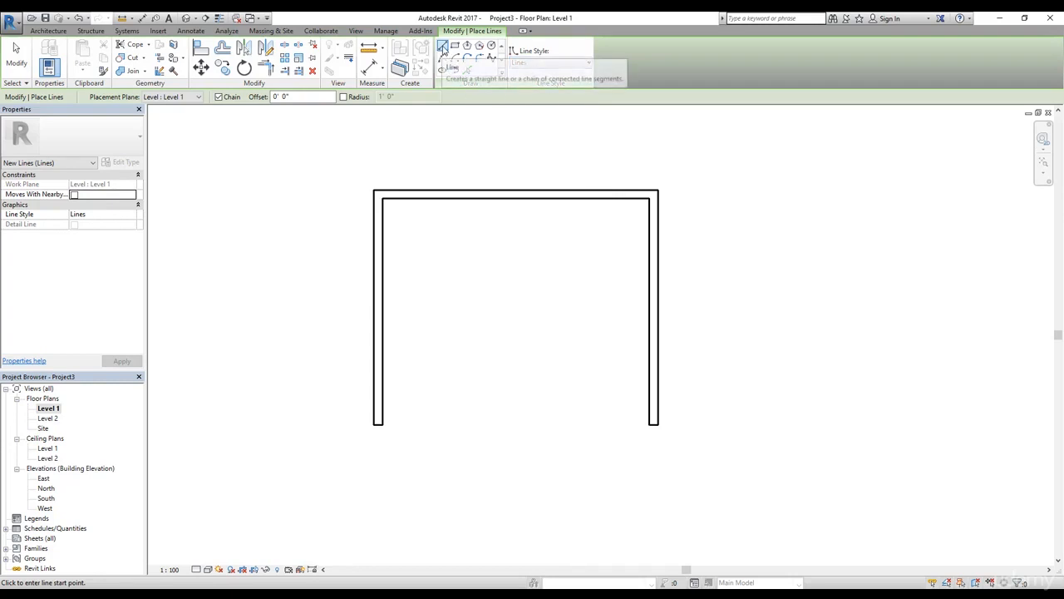
pyautogui.click(745, 412)
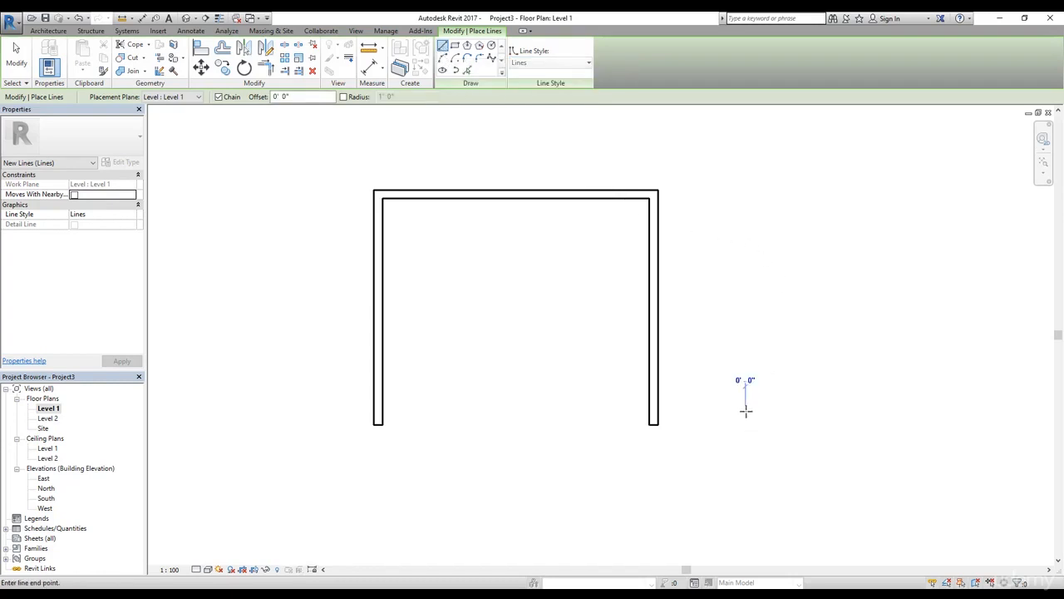
pyautogui.click(735, 259)
pyautogui.click(882, 214)
pyautogui.click(929, 325)
pyautogui.click(916, 447)
pyautogui.click(805, 506)
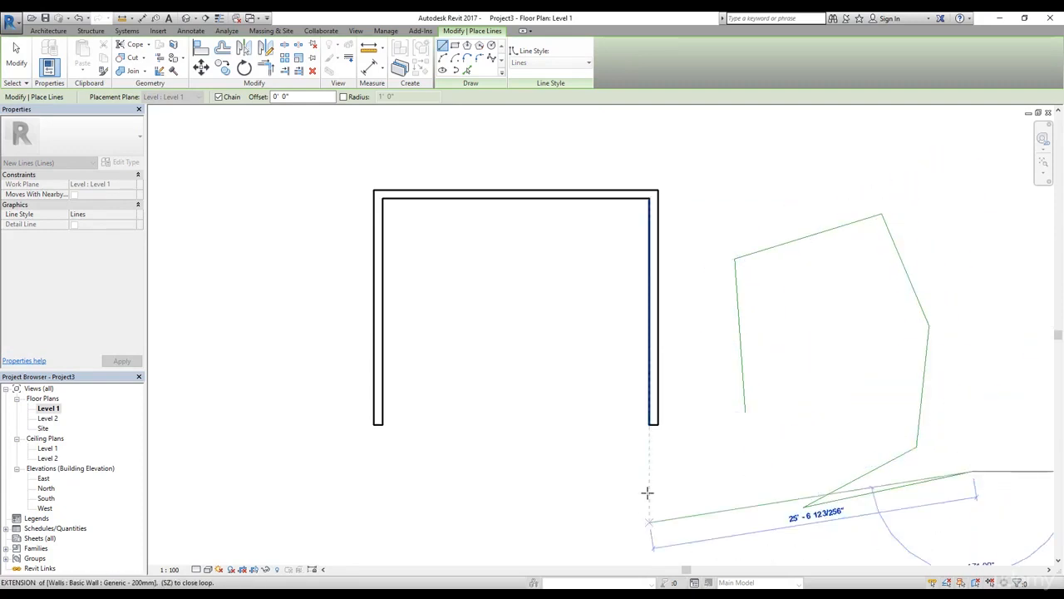
pyautogui.scroll(-2, 631, 432)
pyautogui.click(949, 208)
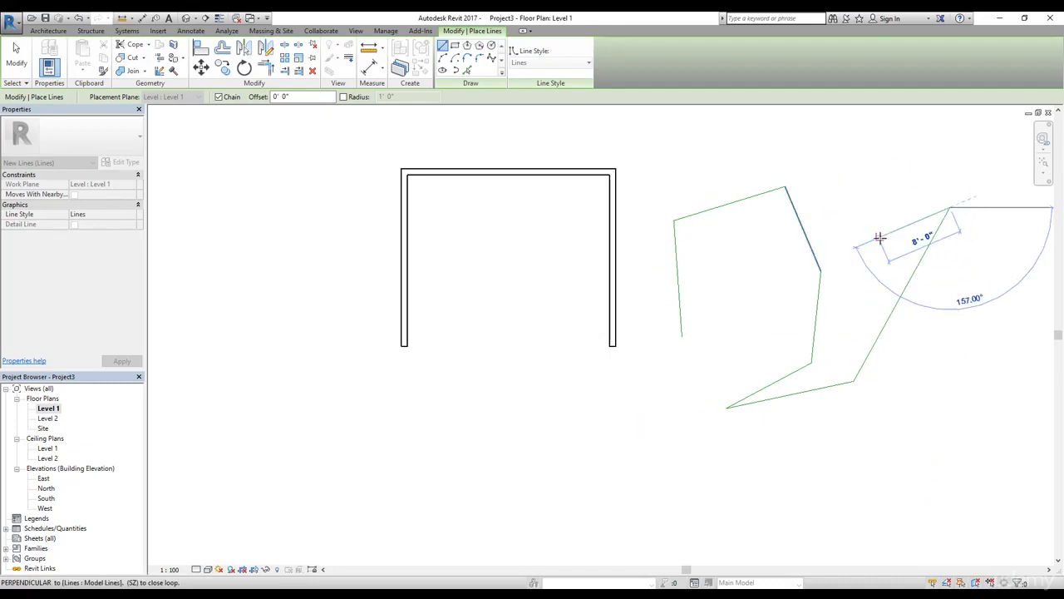
pyautogui.press('Escape')
pyautogui.press('Escape')
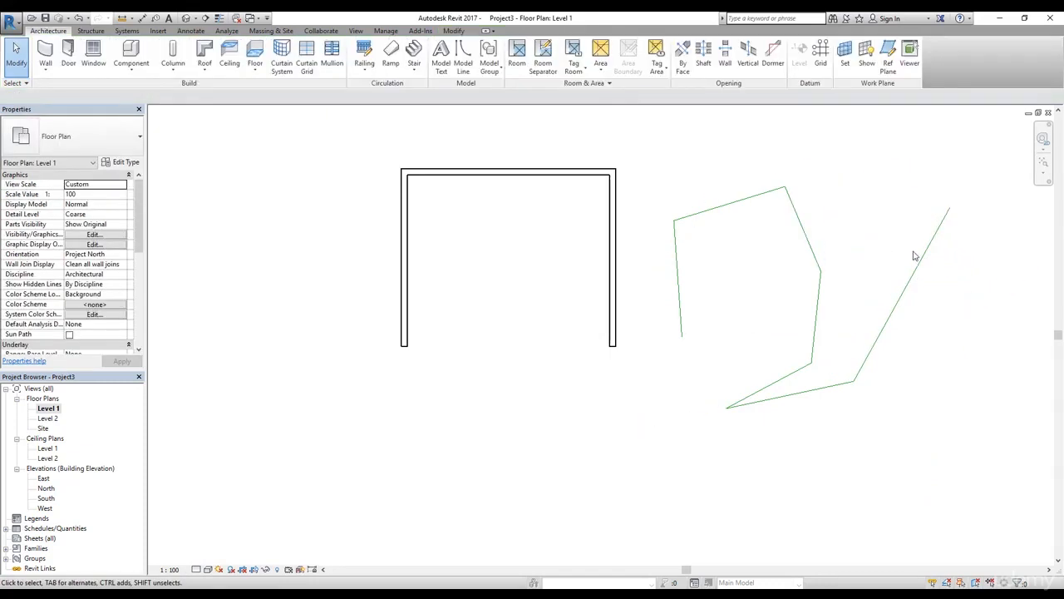
# Step: Place Generic - 200mm walls up to Level 2 on all seven model lines using Pick Lines, with the Finish Face: Interior location line
pyautogui.press('w')
pyautogui.press('a')
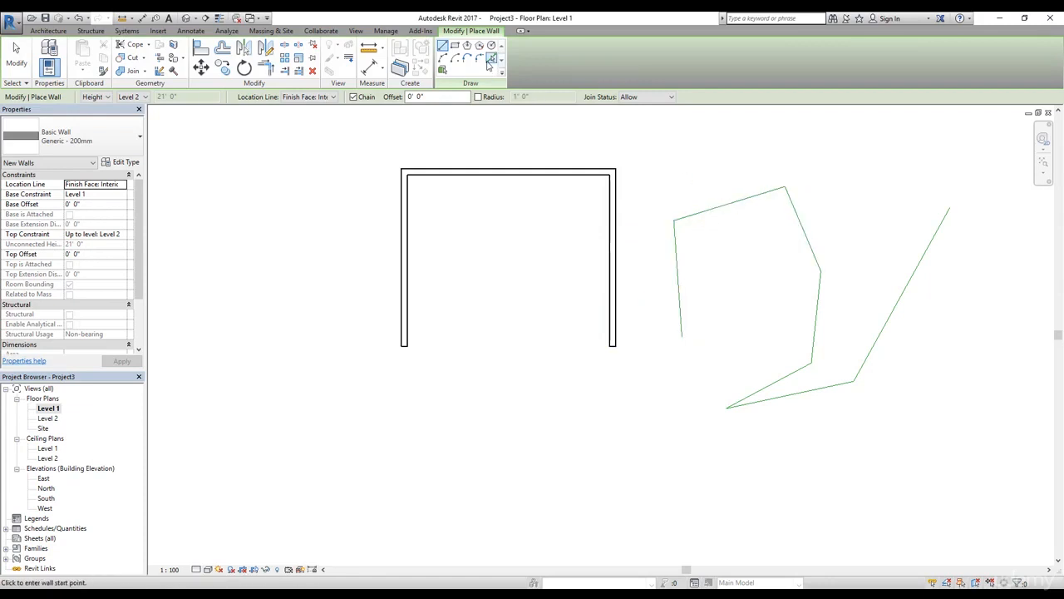
pyautogui.click(492, 59)
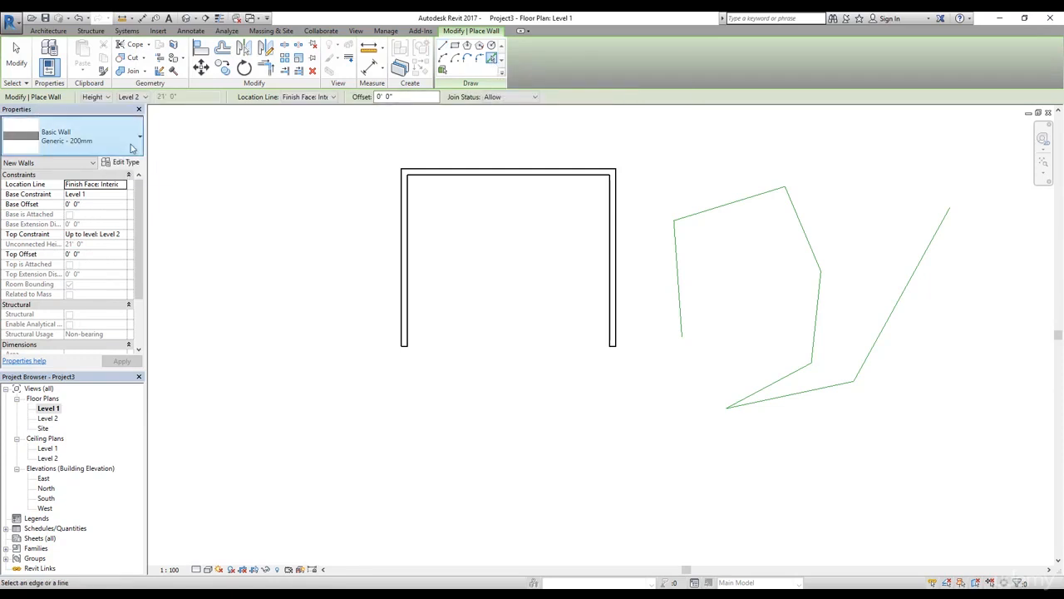
pyautogui.click(676, 246)
pyautogui.click(713, 213)
pyautogui.click(800, 241)
pyautogui.click(816, 316)
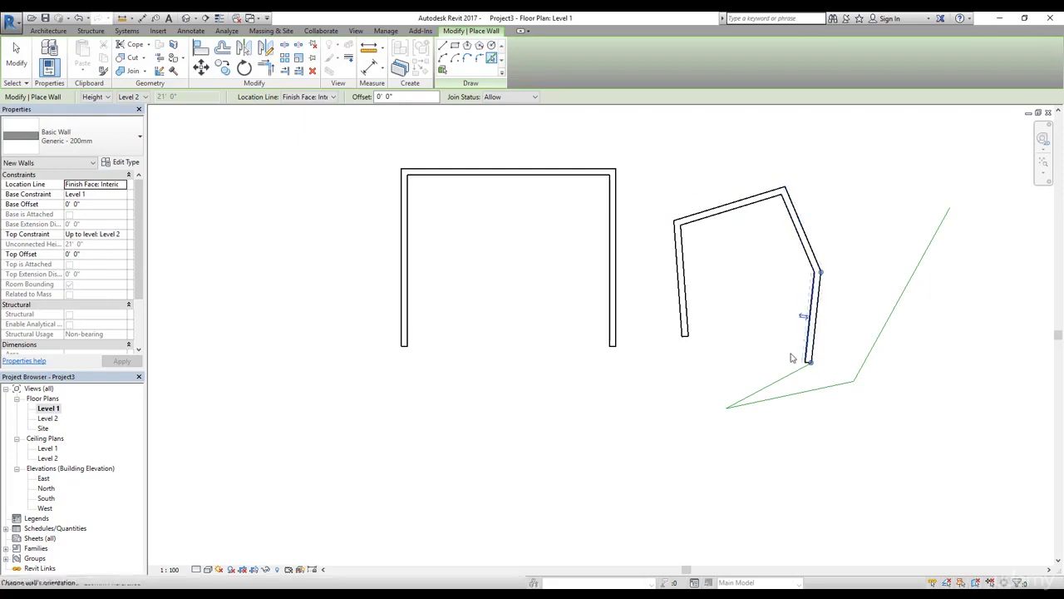
pyautogui.click(773, 385)
pyautogui.click(786, 395)
pyautogui.click(878, 340)
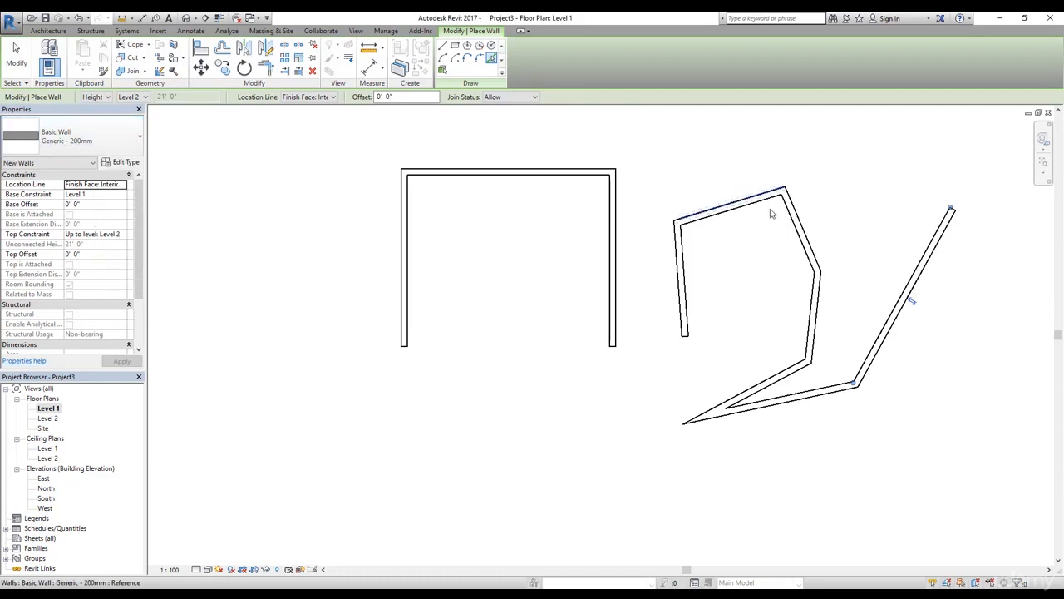
pyautogui.press('Escape')
pyautogui.press('Escape')
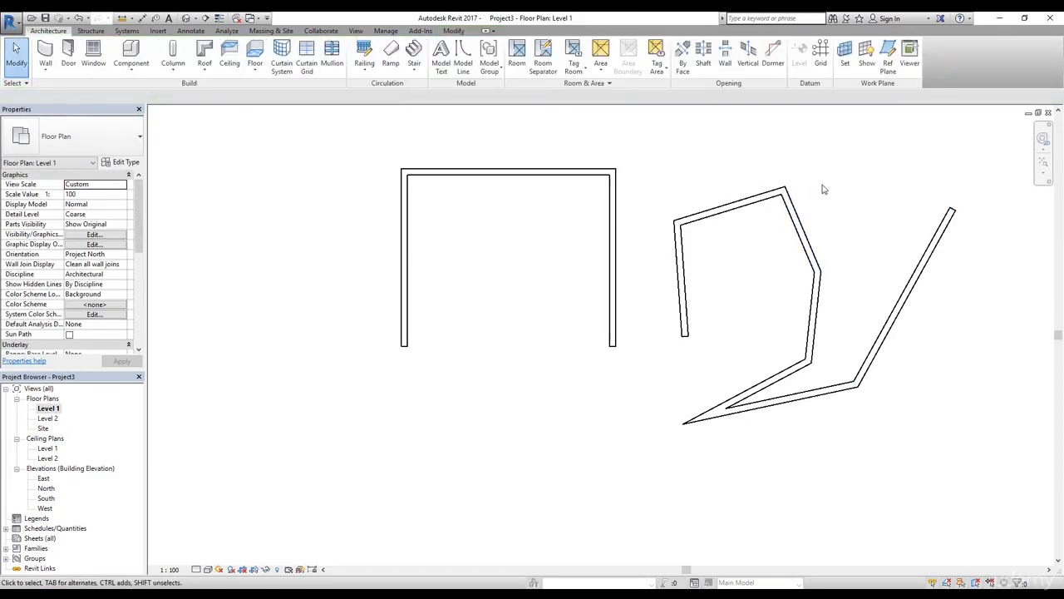
# Step: Browse the available wall types, and duplicate Generic - 200mm as a new basic wall type named My 9Inch Wall
pyautogui.click(44, 51)
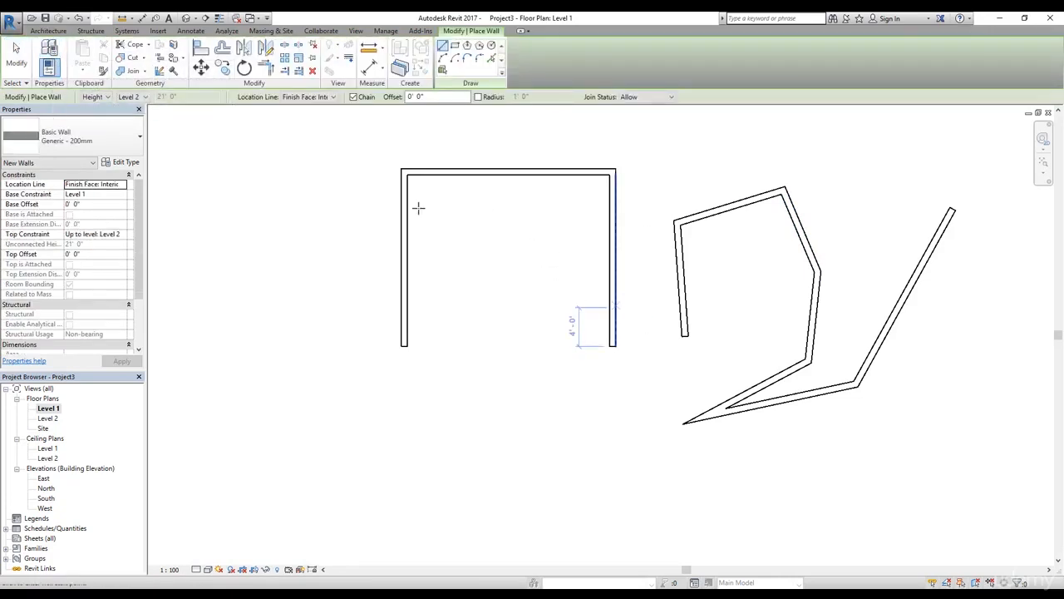
pyautogui.click(138, 147)
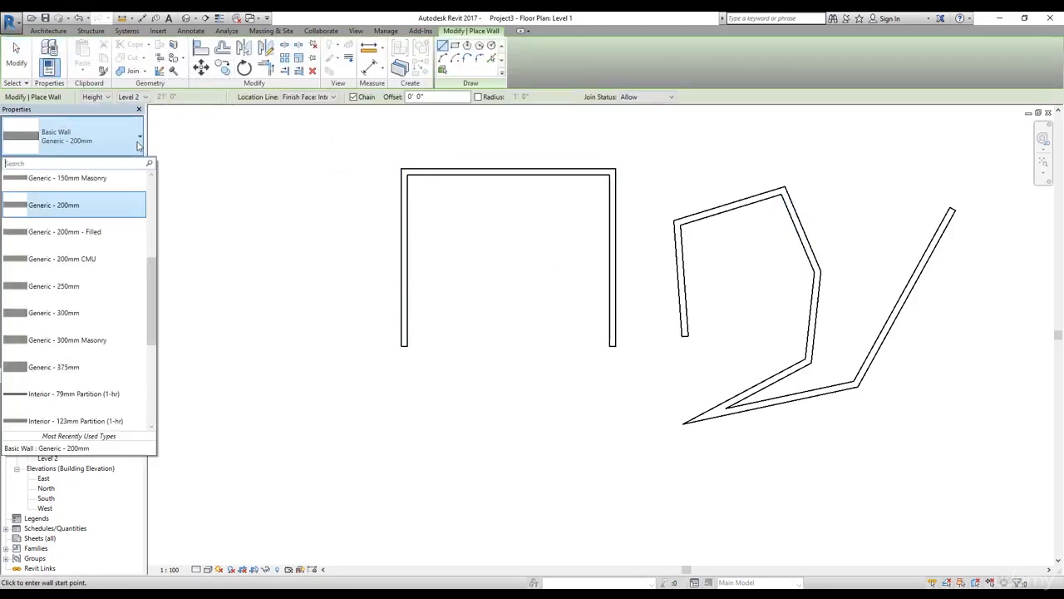
pyautogui.moveTo(154, 271); pyautogui.dragTo(159, 191)
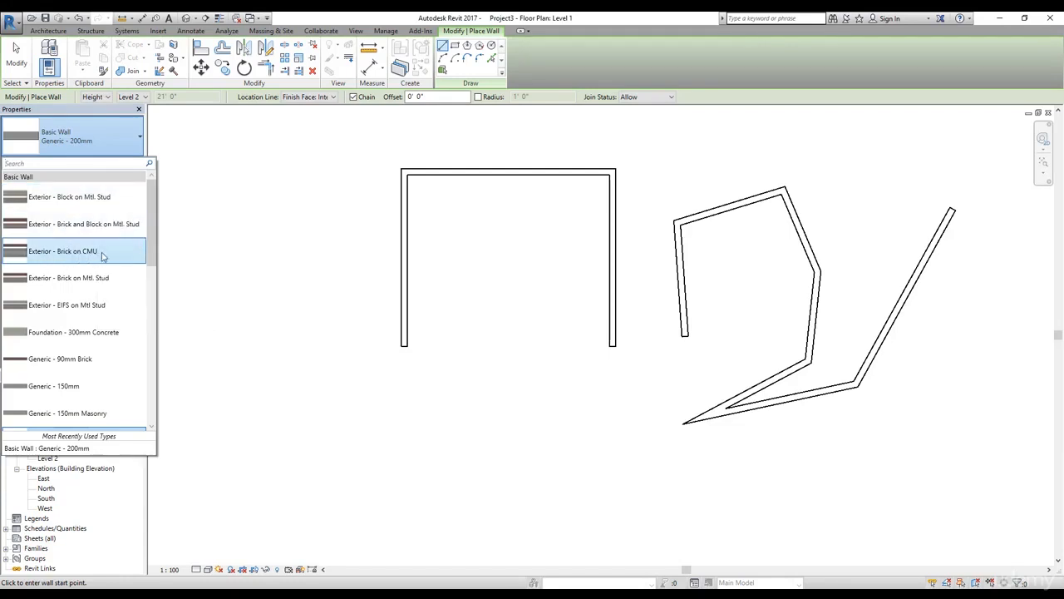
pyautogui.moveTo(150, 230); pyautogui.dragTo(132, 407)
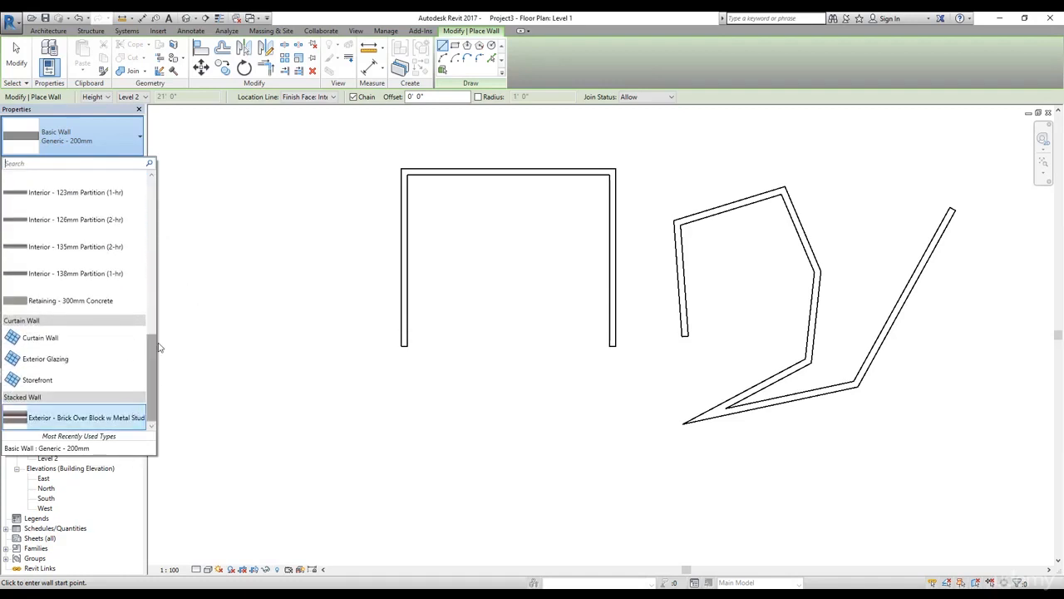
pyautogui.click(125, 138)
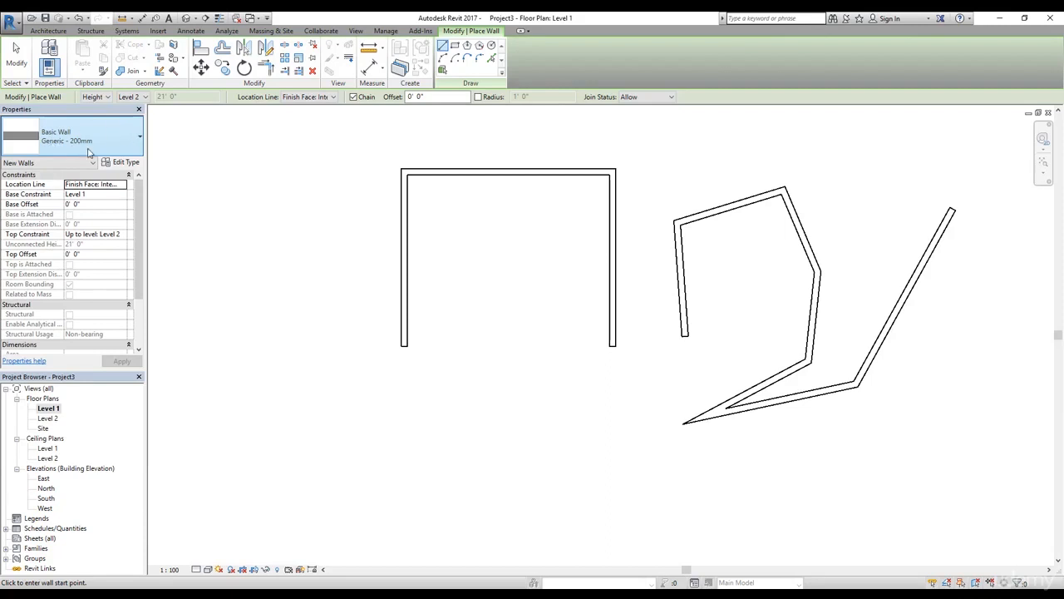
pyautogui.click(124, 162)
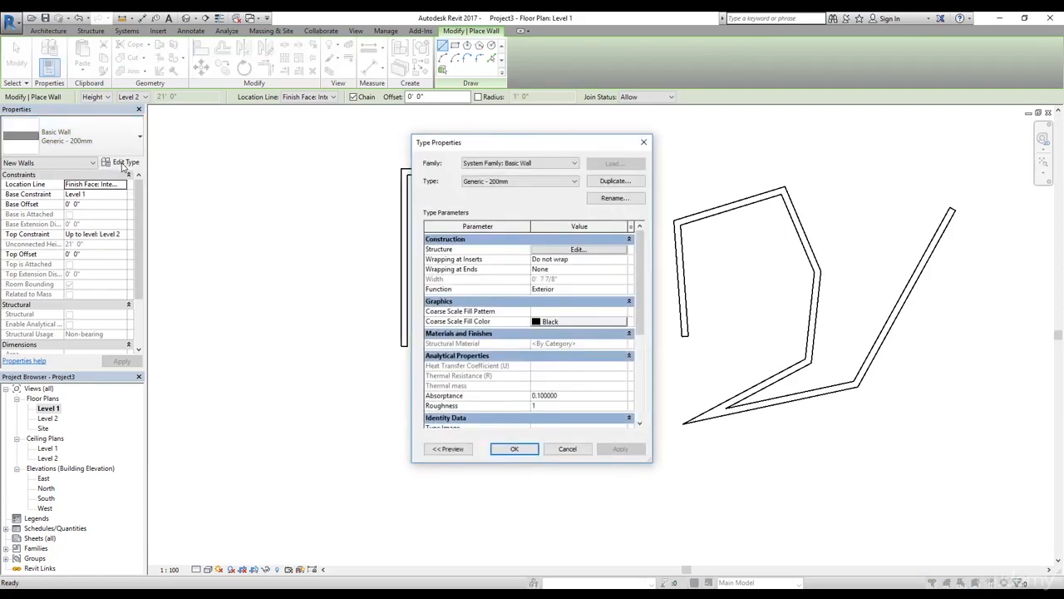
pyautogui.moveTo(506, 138); pyautogui.dragTo(465, 134)
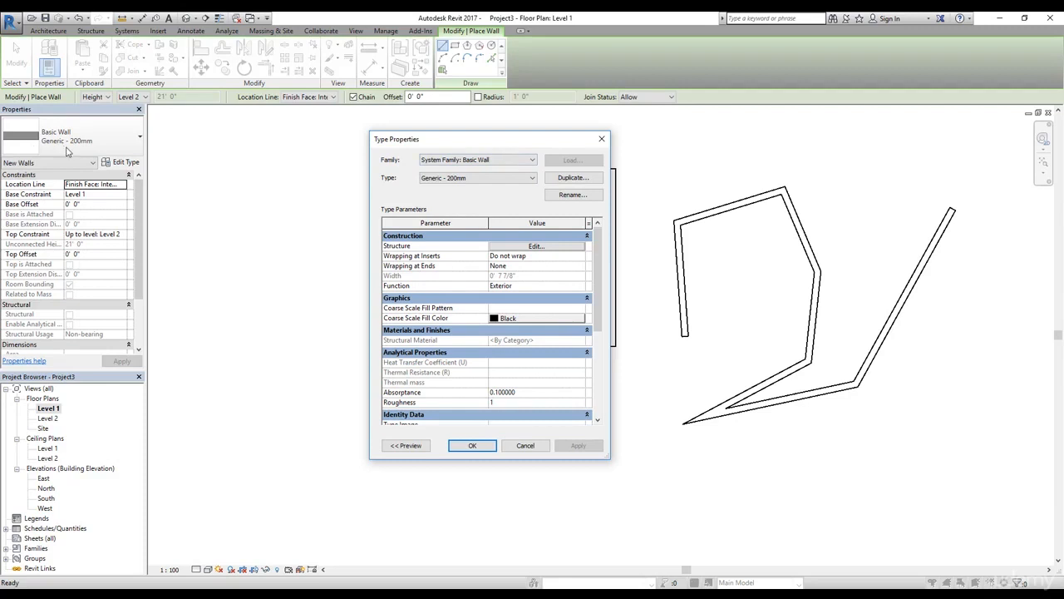
pyautogui.click(564, 178)
pyautogui.write('My 9Inch Wall')
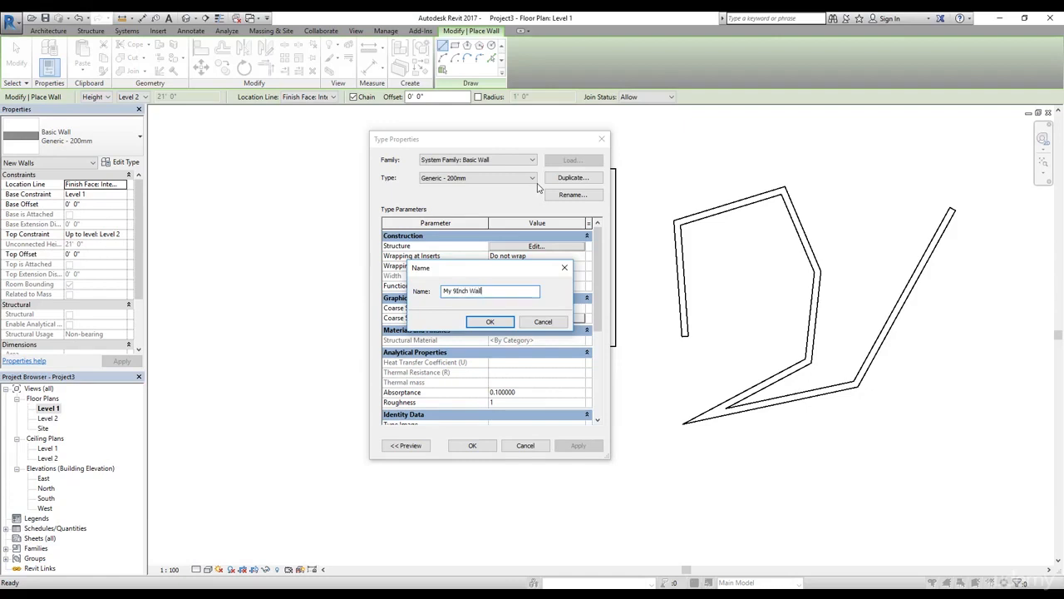
pyautogui.click(490, 322)
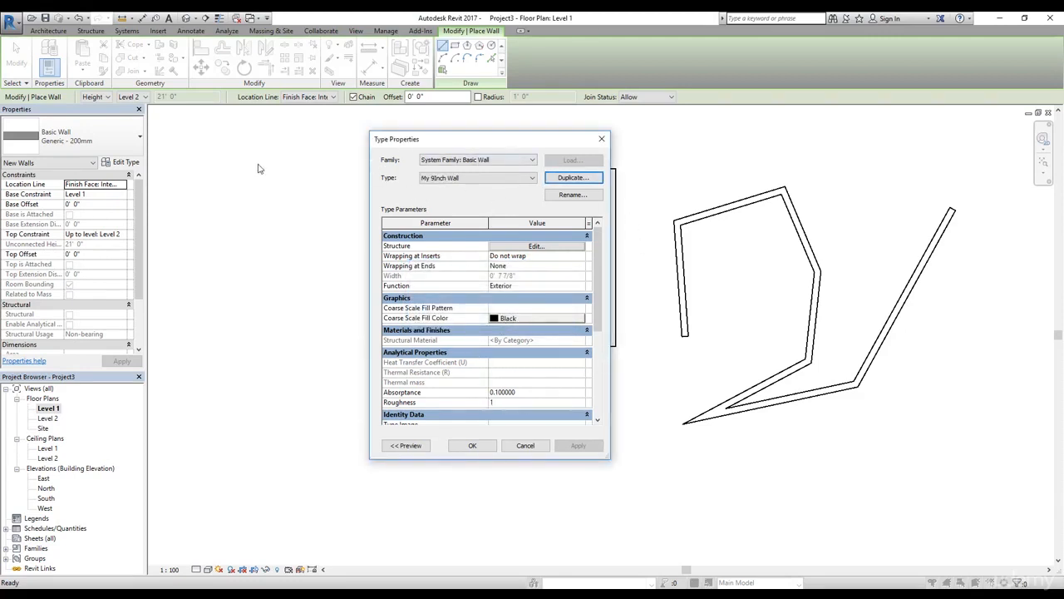
# Step: Open the My 9Inch Wall type's structure in an enlarged layer editor and examine its structure layer's function and thickness
pyautogui.moveTo(598, 242); pyautogui.dragTo(598, 247)
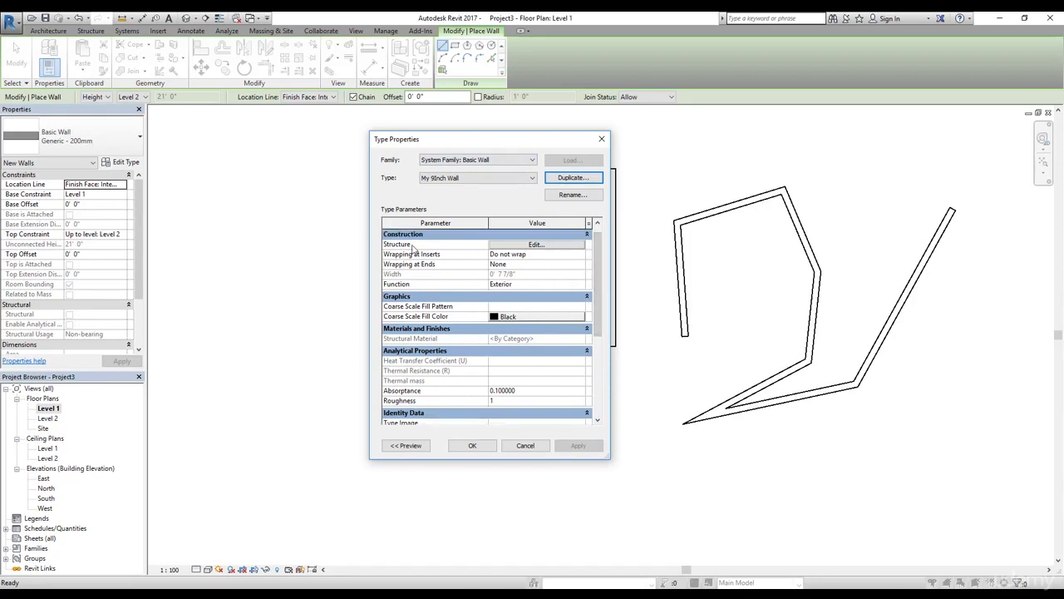
pyautogui.click(535, 245)
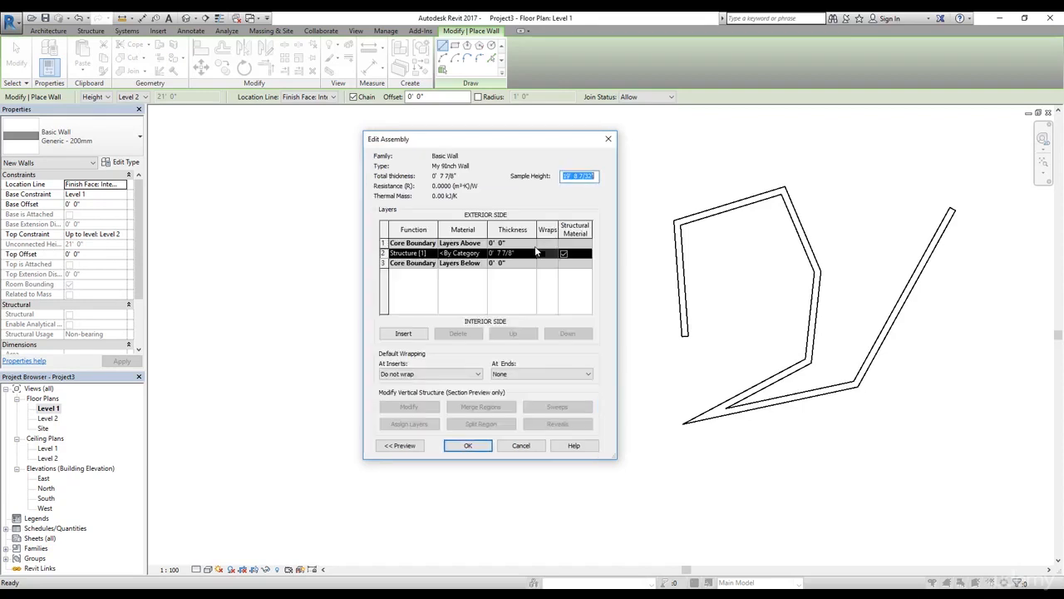
pyautogui.moveTo(506, 145)
pyautogui.mouseDown()
pyautogui.moveTo(594, 145)
pyautogui.moveTo(503, 142)
pyautogui.mouseUp()
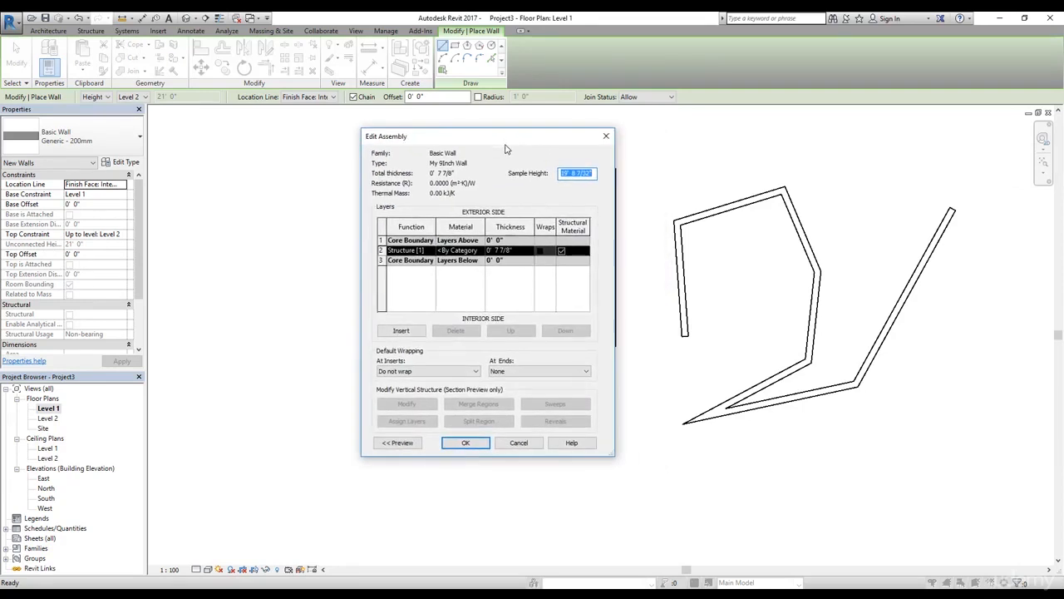
pyautogui.moveTo(615, 459); pyautogui.dragTo(973, 551)
pyautogui.moveTo(569, 139); pyautogui.dragTo(430, 126)
pyautogui.click(304, 279)
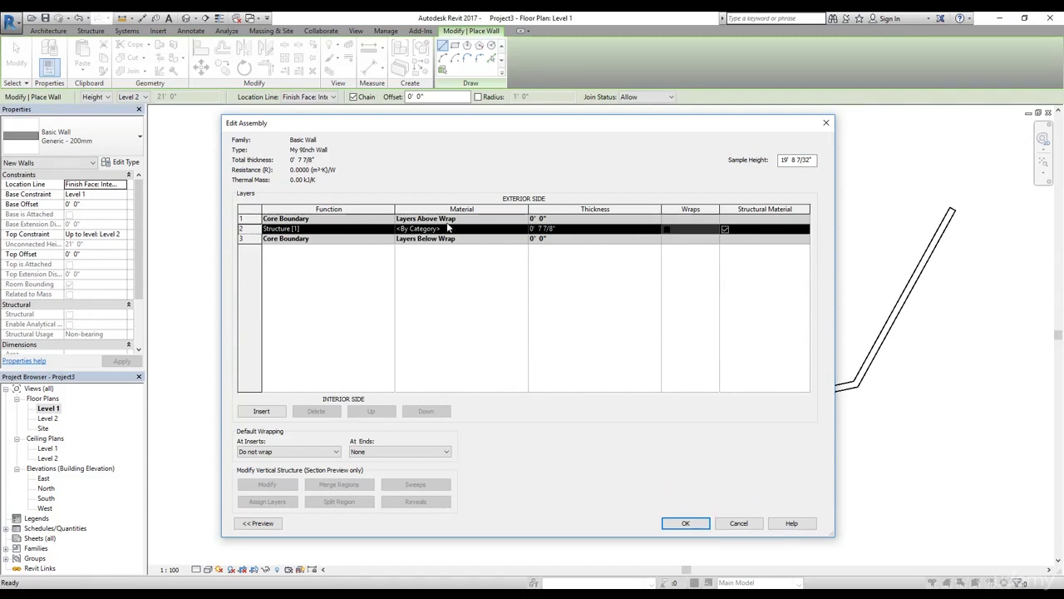
pyautogui.click(553, 228)
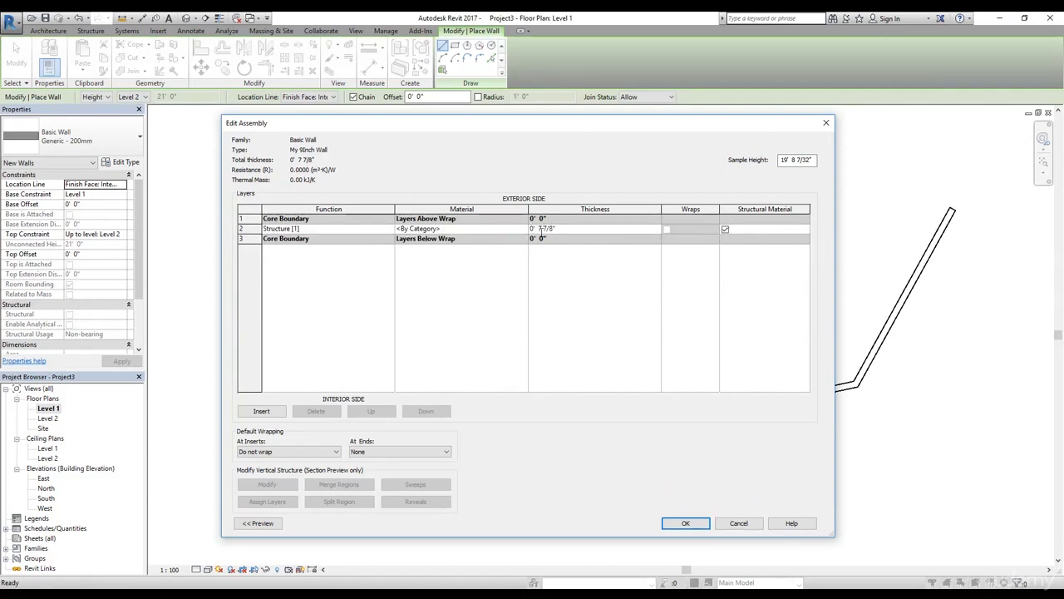
pyautogui.moveTo(534, 229); pyautogui.dragTo(574, 231)
pyautogui.click(287, 229)
pyautogui.click(580, 231)
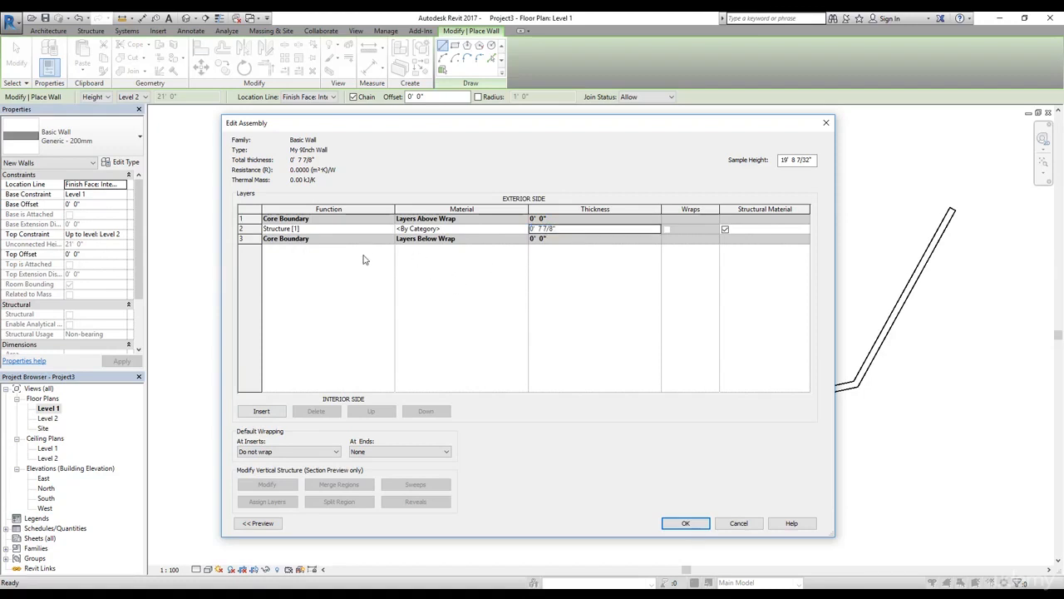
# Step: Insert a new structure layer above the existing one and try to delete the original 7 7/8" layer
pyautogui.click(261, 411)
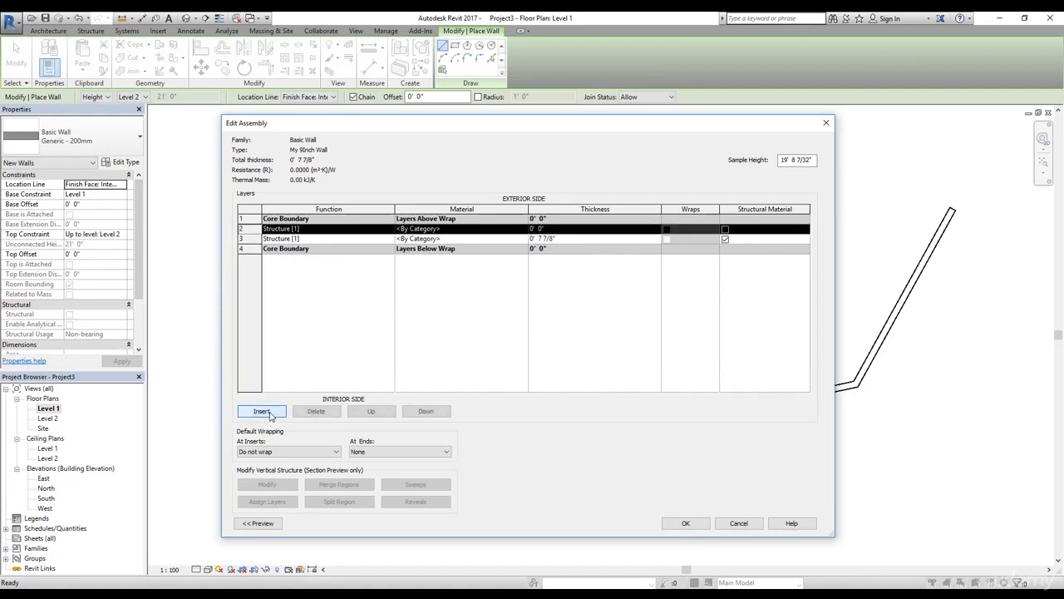
pyautogui.click(518, 240)
pyautogui.click(541, 239)
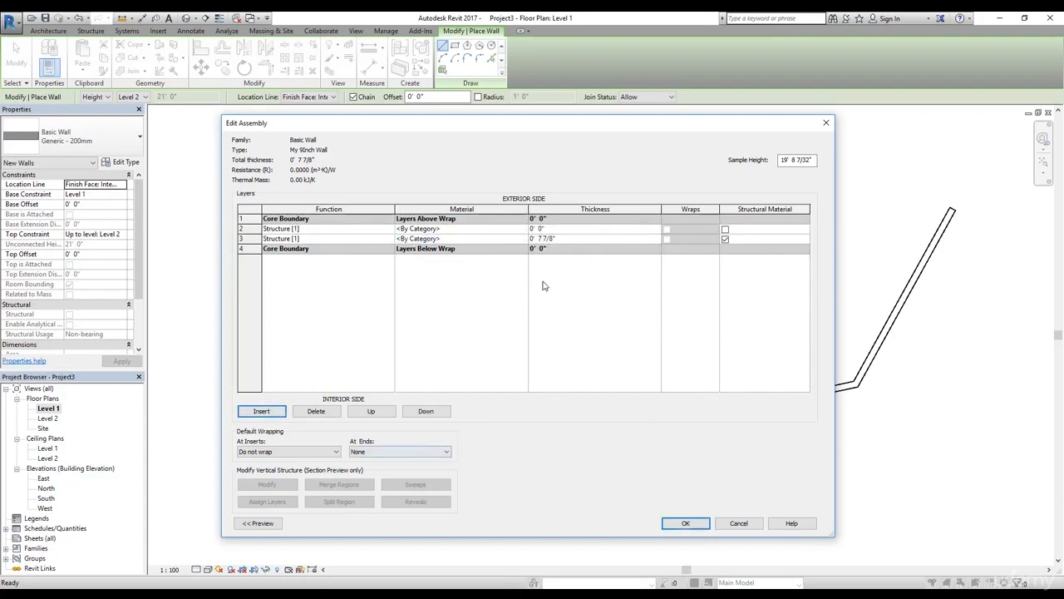
pyautogui.click(246, 239)
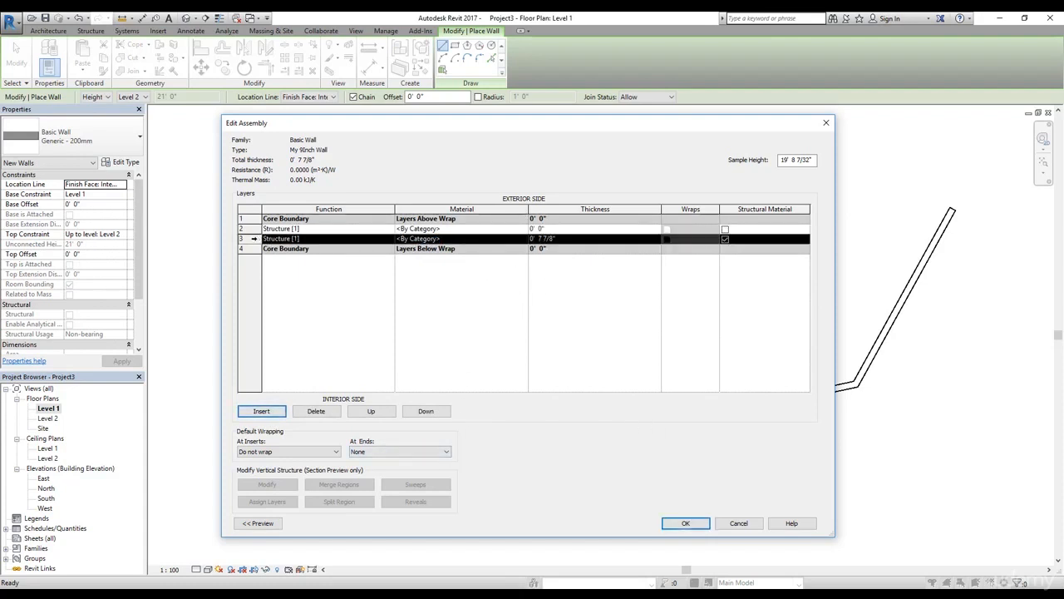
pyautogui.click(316, 412)
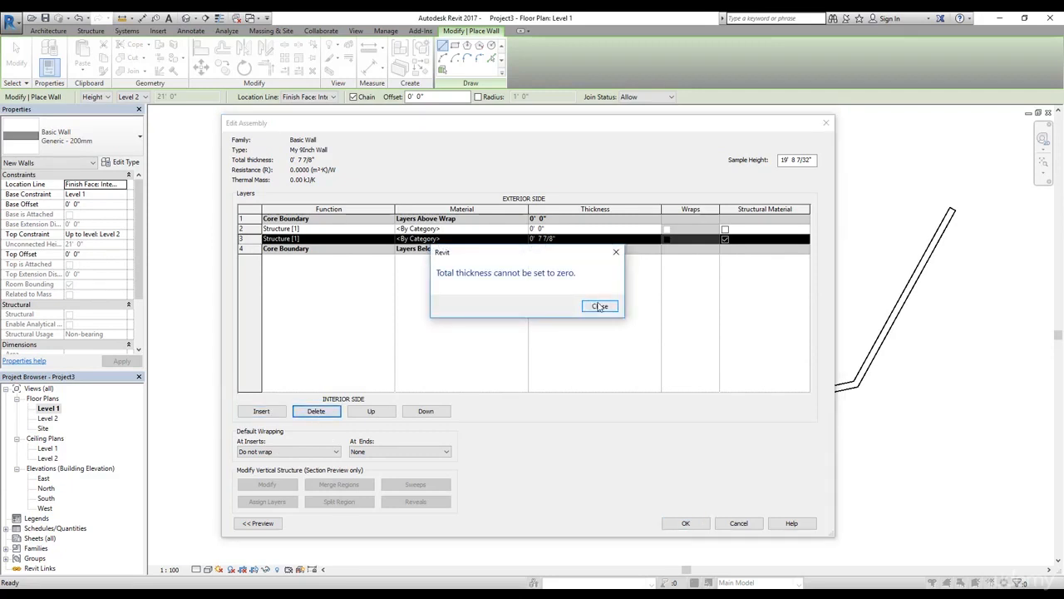
pyautogui.click(600, 307)
# Step: Set the inserted structure layer's thickness to 9" and delete the original 7 7/8" layer
pyautogui.click(539, 228)
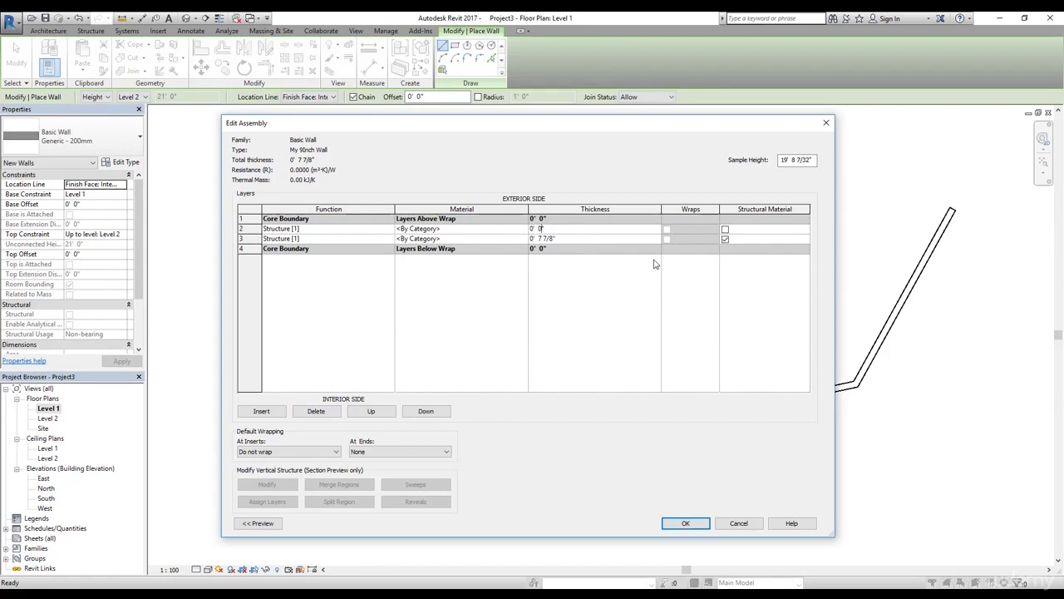
pyautogui.press('Return')
pyautogui.click(248, 237)
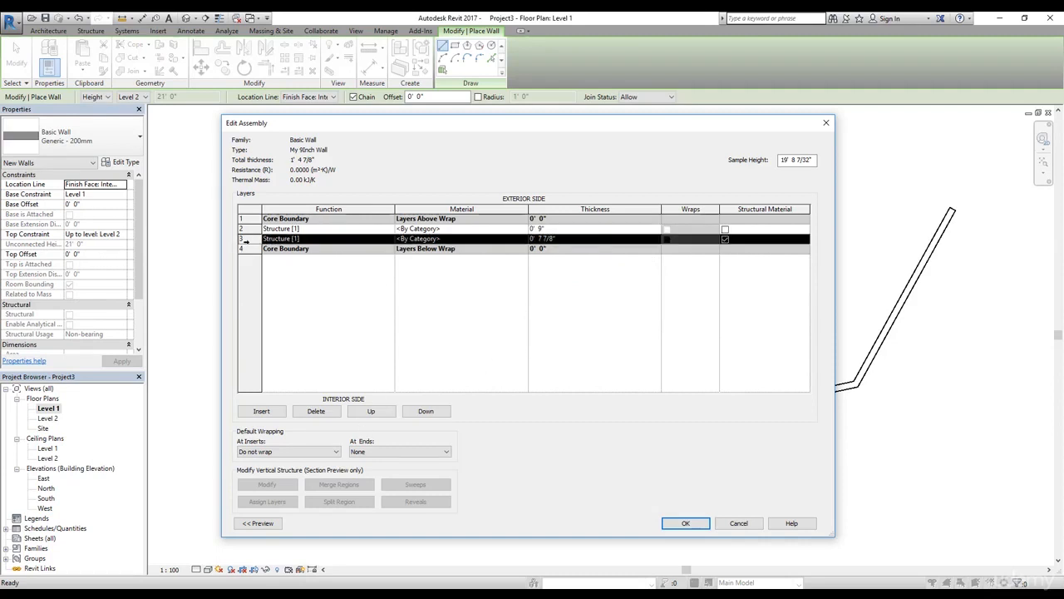
pyautogui.click(315, 412)
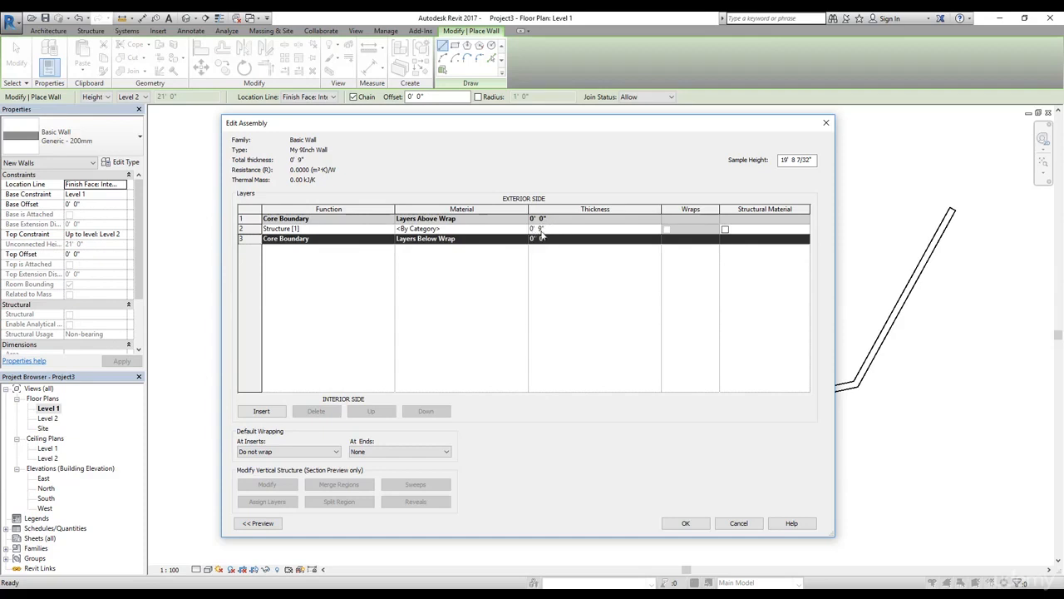
# Step: Try to set the remaining structure layer's function to Brick
pyautogui.click(297, 229)
pyautogui.moveTo(301, 228); pyautogui.dragTo(260, 228)
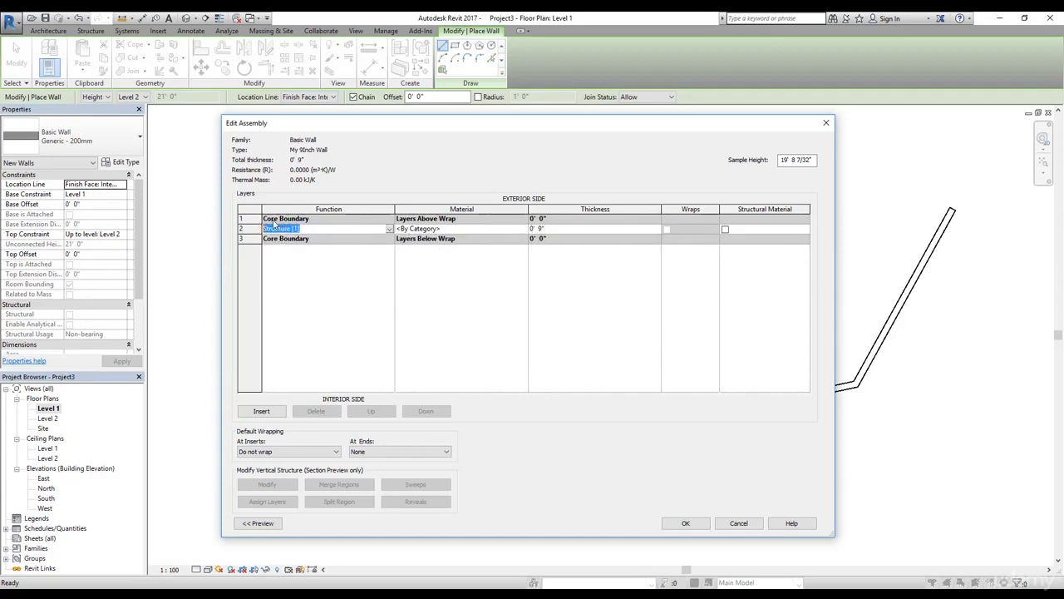
pyautogui.write('Brick')
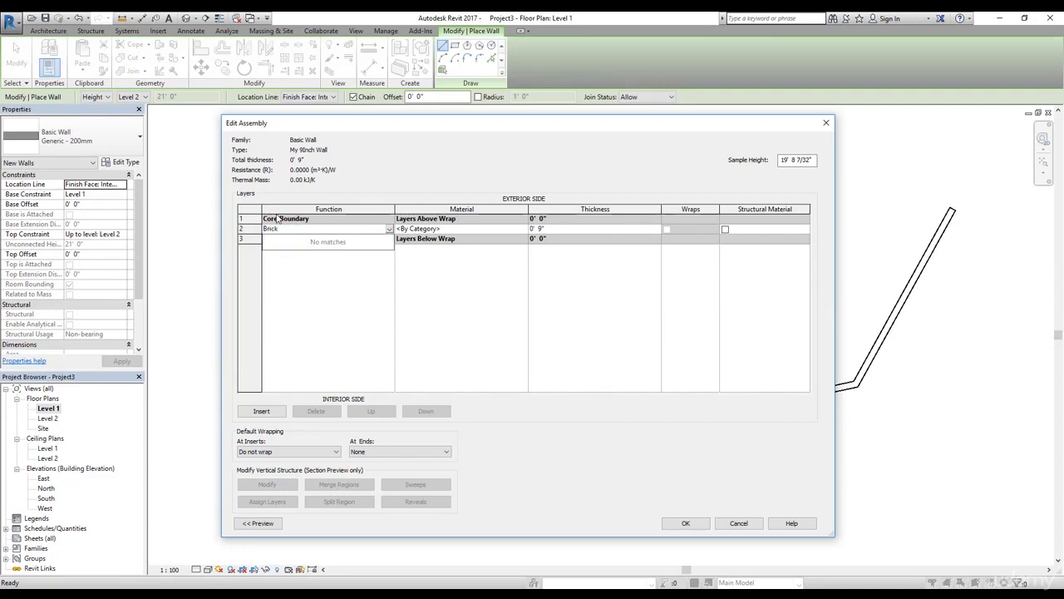
# Step: Set the structure layer's thickness to 7" and insert a second structure layer 2" thick on its exterior side
pyautogui.click(540, 229)
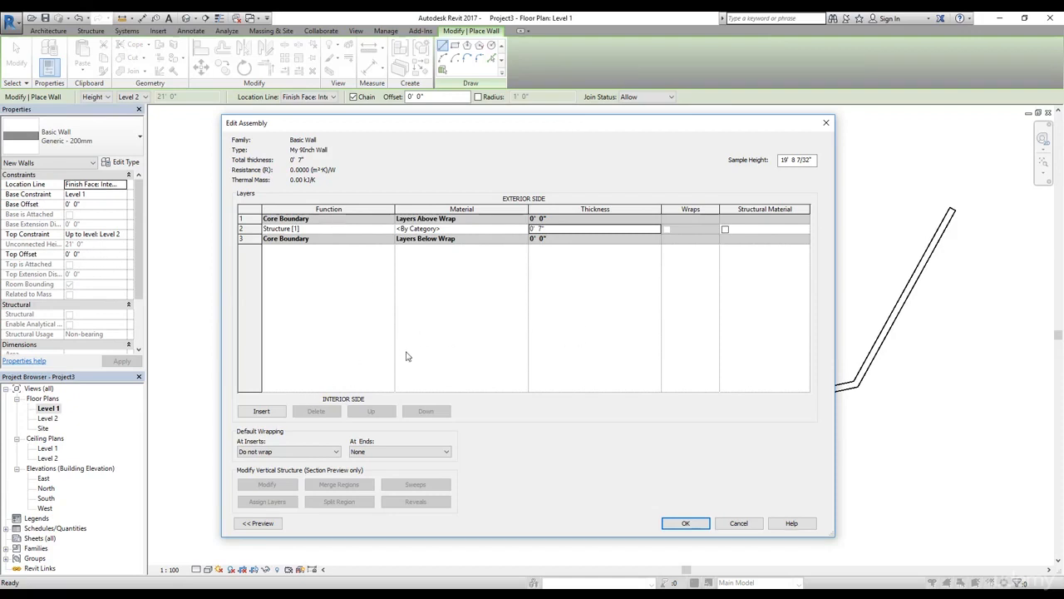
pyautogui.click(264, 412)
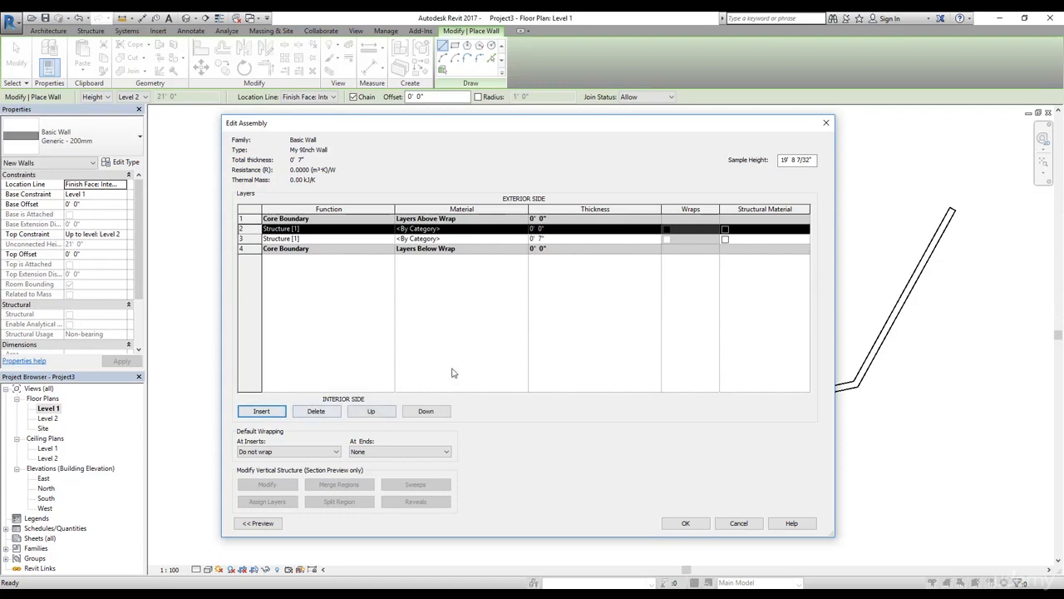
pyautogui.click(539, 231)
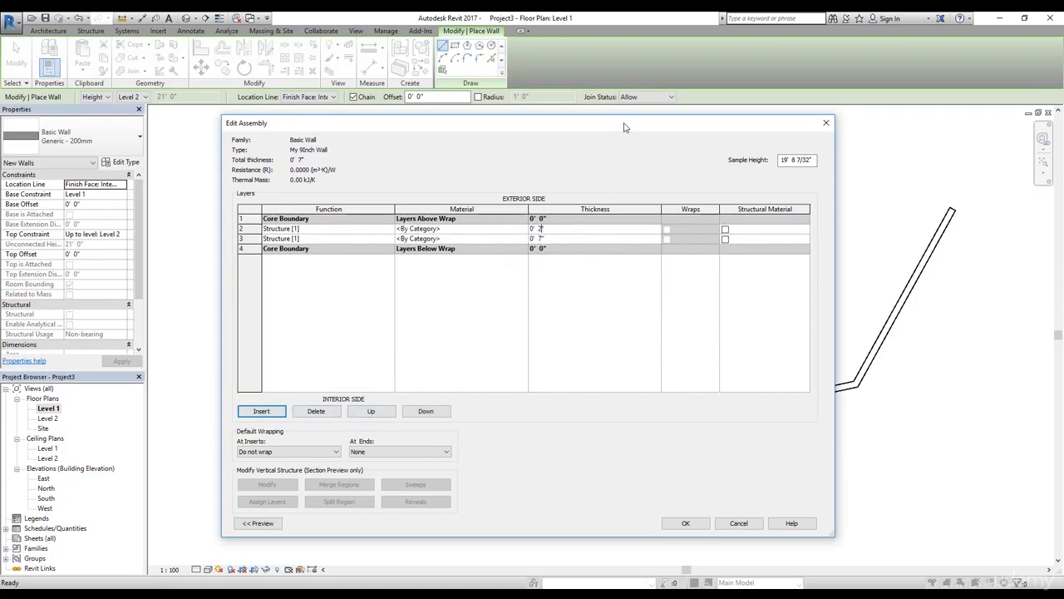
pyautogui.press('Return')
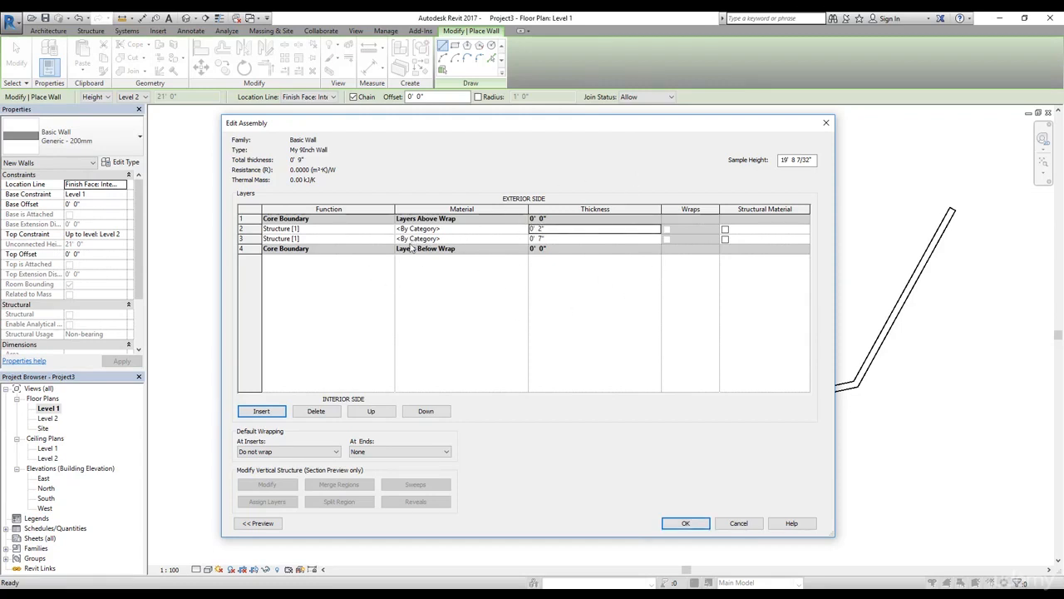
# Step: Search the project materials for brick and assign Brick, Common to the 7" structure layer
pyautogui.click(435, 239)
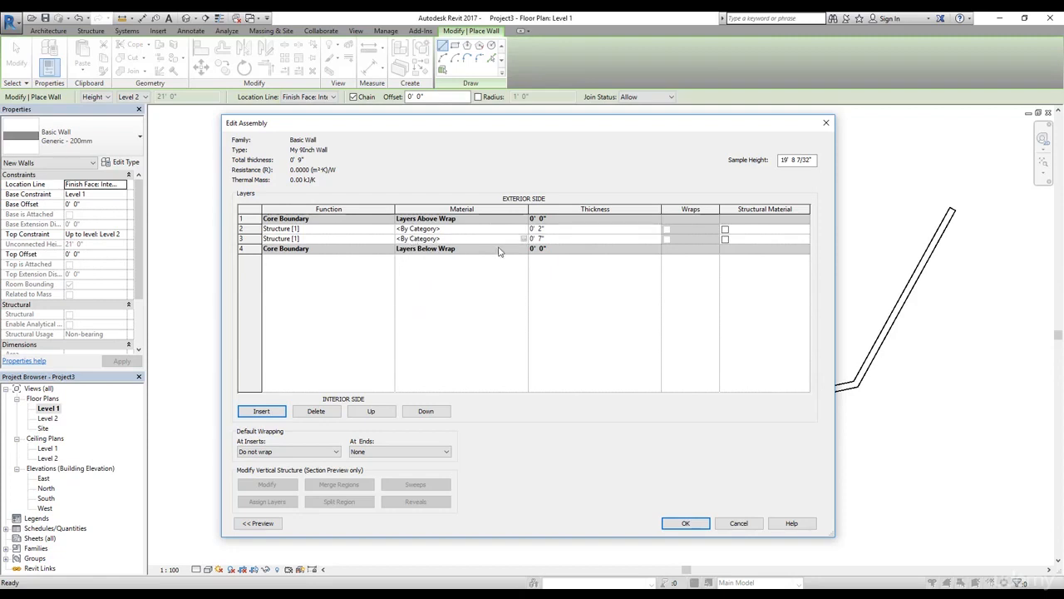
pyautogui.click(523, 238)
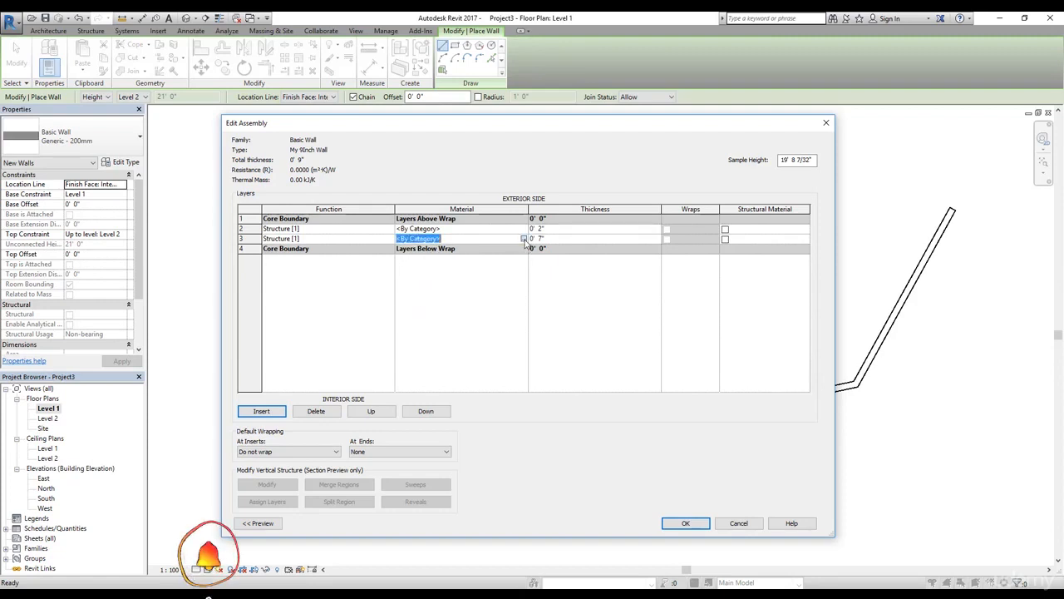
pyautogui.moveTo(450, 138); pyautogui.dragTo(571, 138)
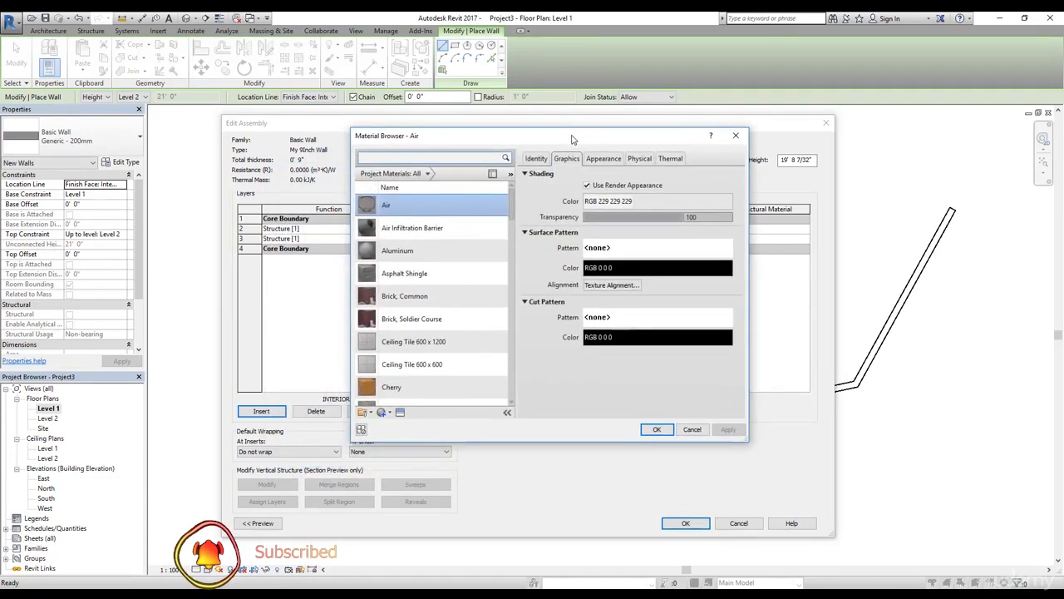
pyautogui.moveTo(512, 205); pyautogui.dragTo(512, 366)
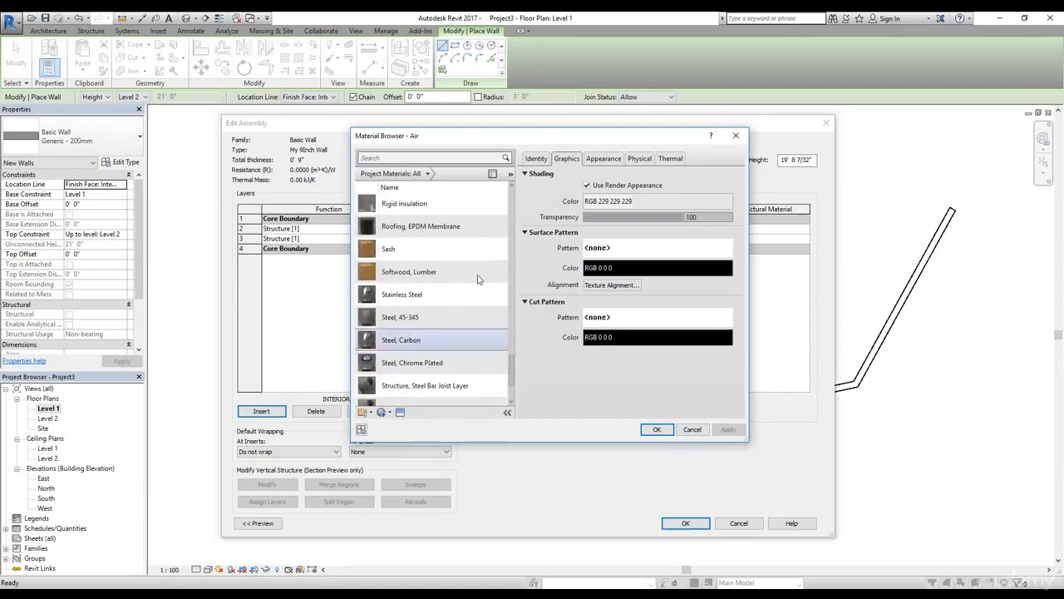
pyautogui.click(438, 157)
pyautogui.write('brick')
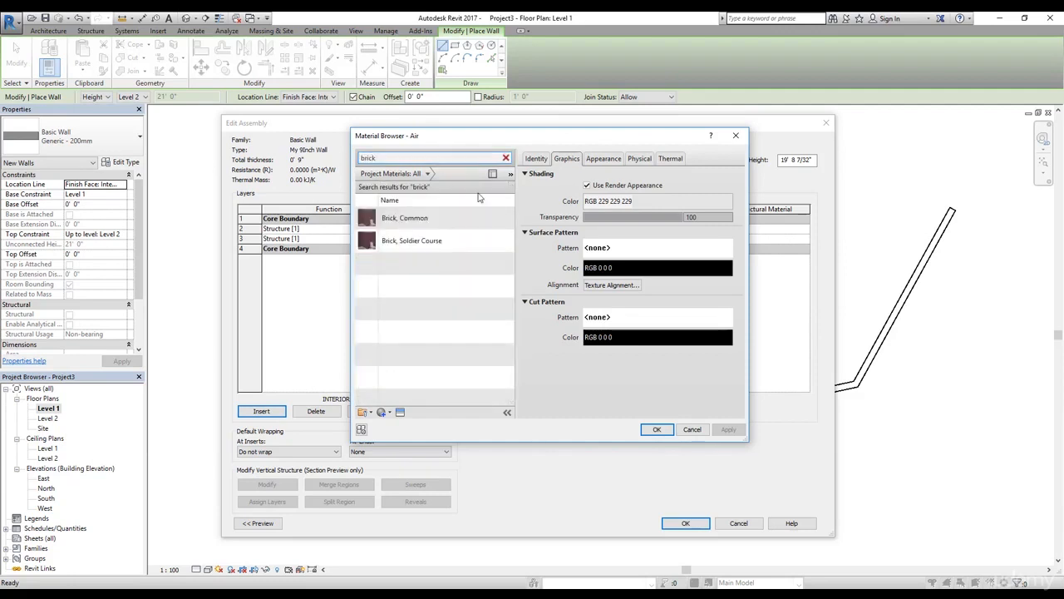
pyautogui.click(413, 218)
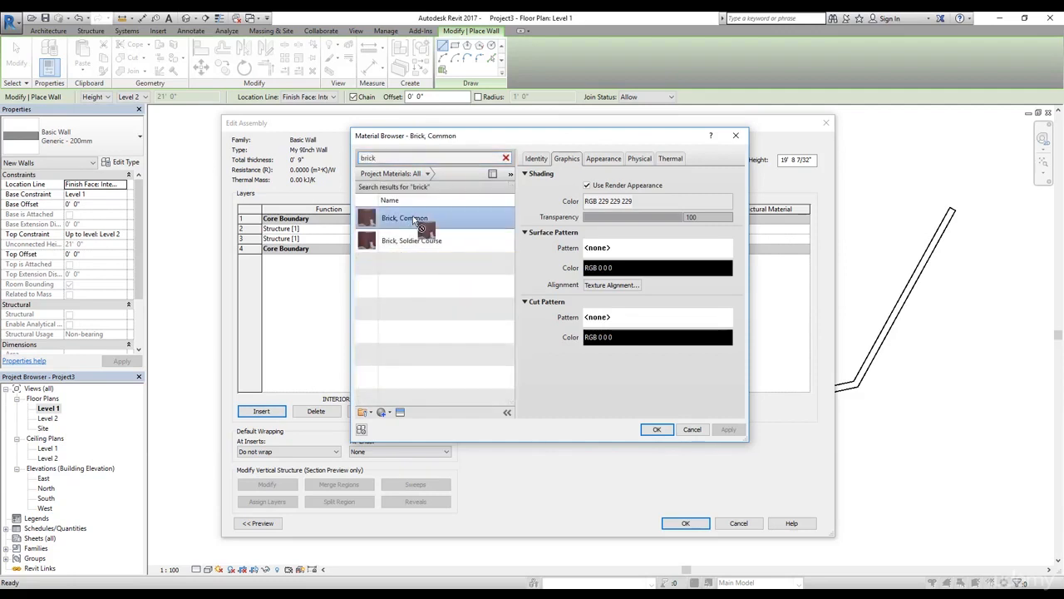
pyautogui.click(658, 430)
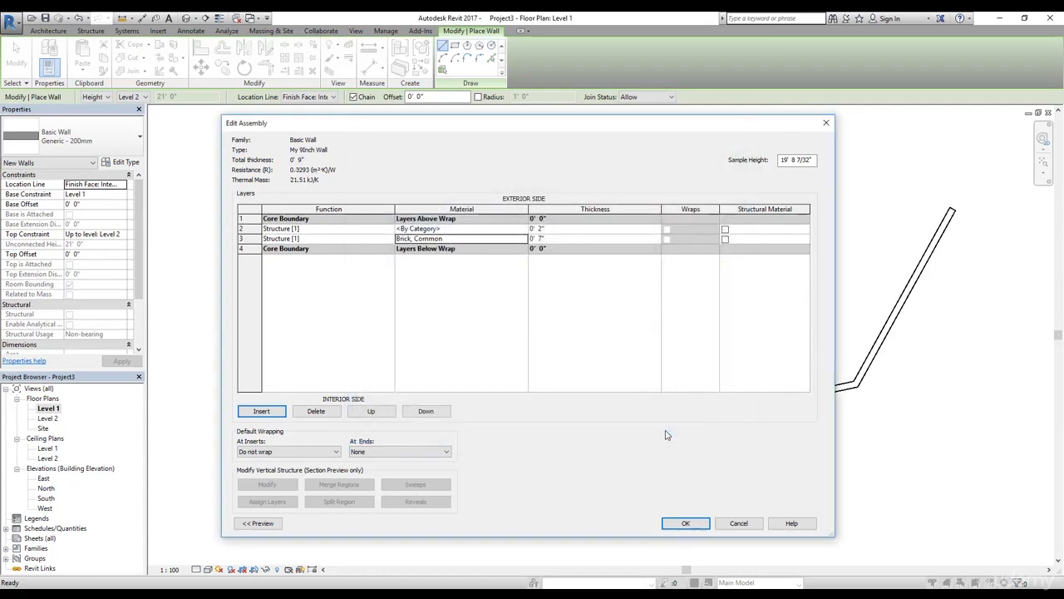
# Step: Search the project materials for "con" and assign Concrete, Lightweight to the 2" exterior structure layer
pyautogui.click(404, 229)
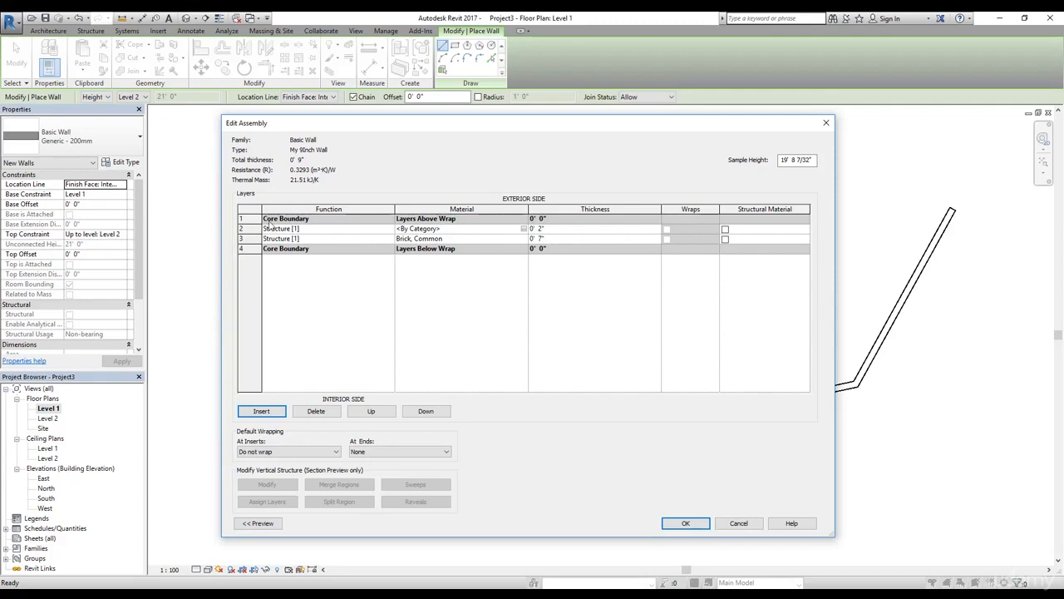
pyautogui.click(524, 229)
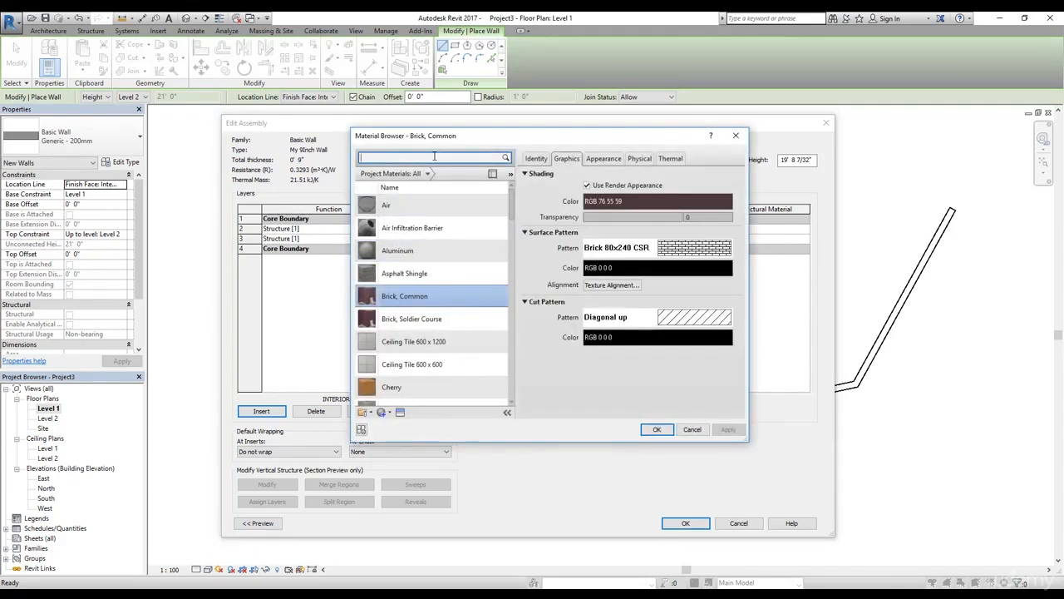
pyautogui.write('con')
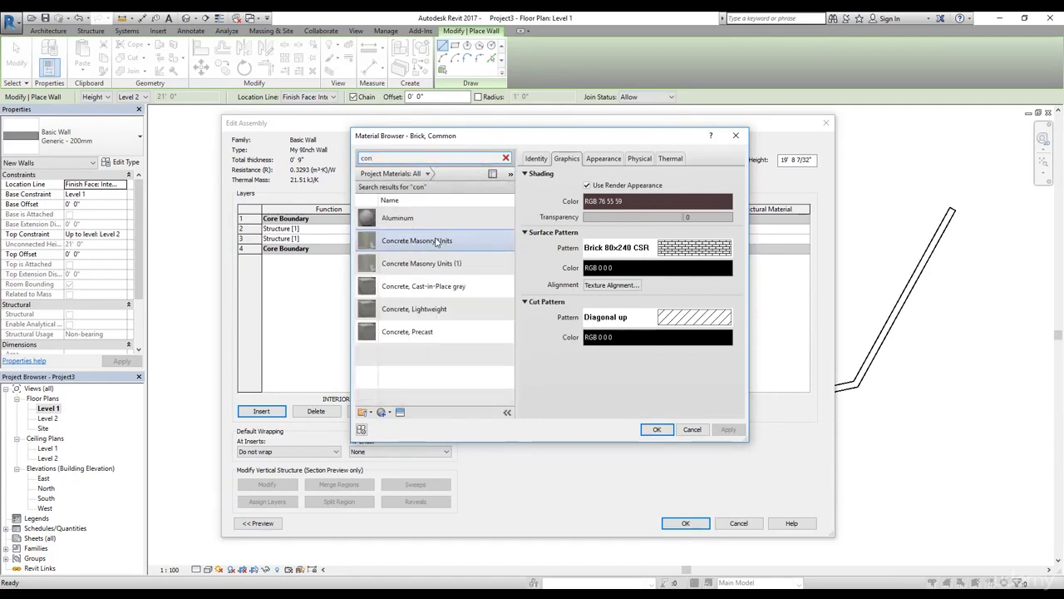
pyautogui.click(414, 308)
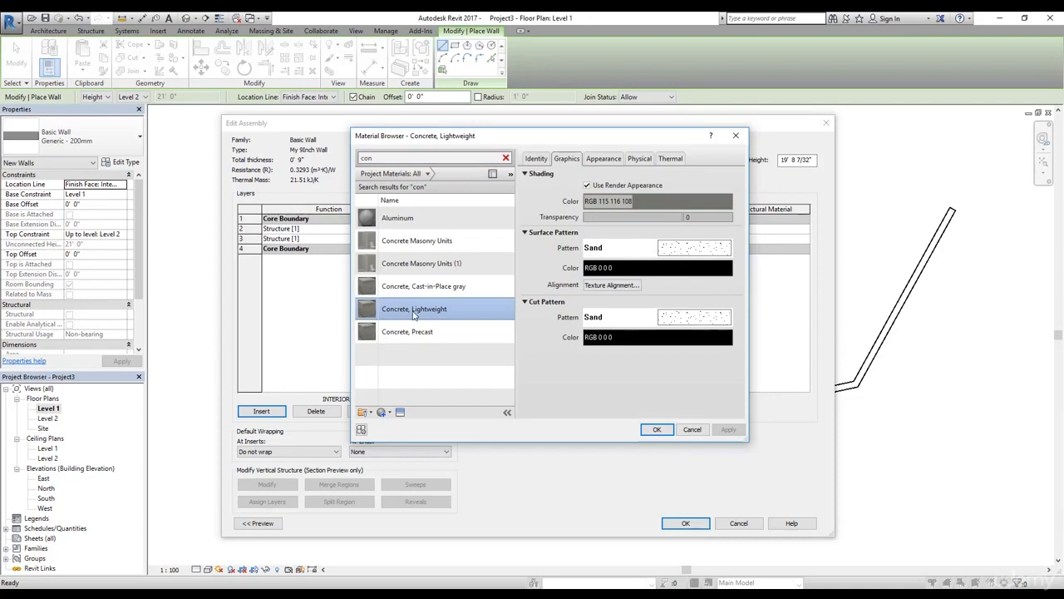
pyautogui.click(656, 429)
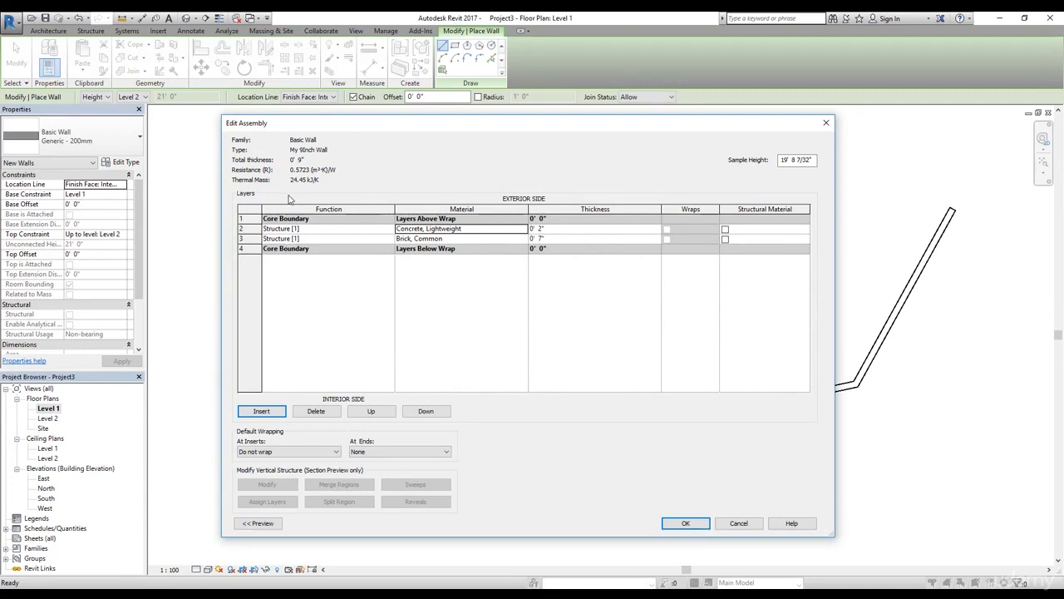
# Step: Review the function options for the 7" Brick, Common layer and keep Structure [1]
pyautogui.click(283, 238)
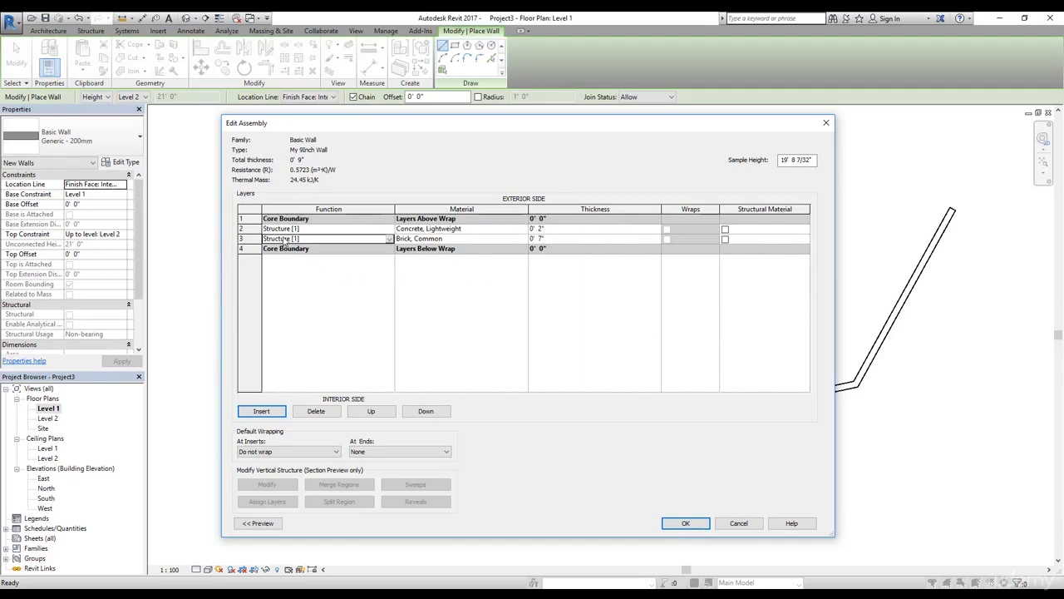
pyautogui.click(292, 238)
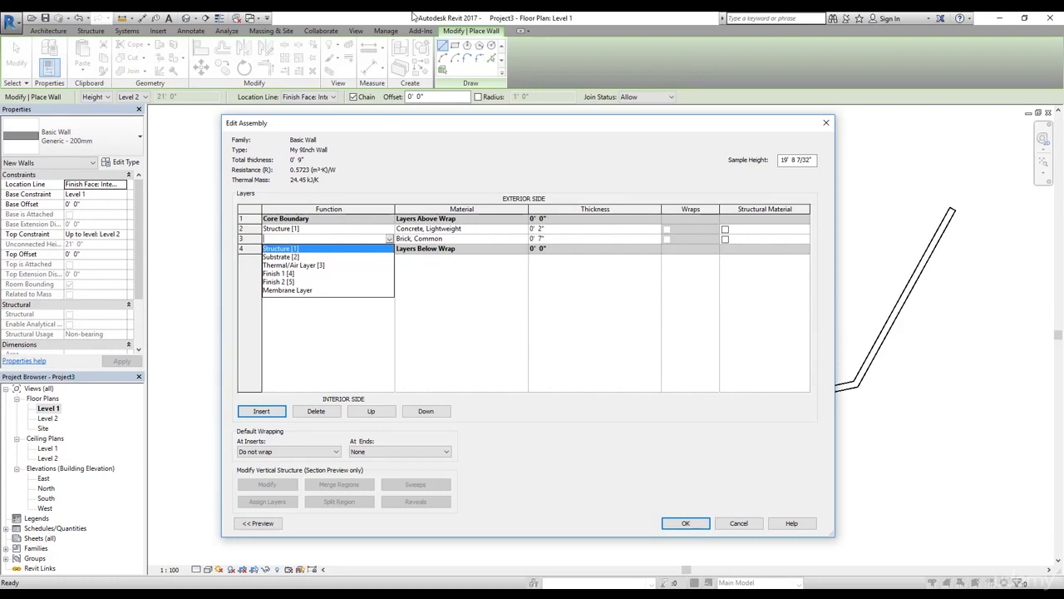
pyautogui.press('Return')
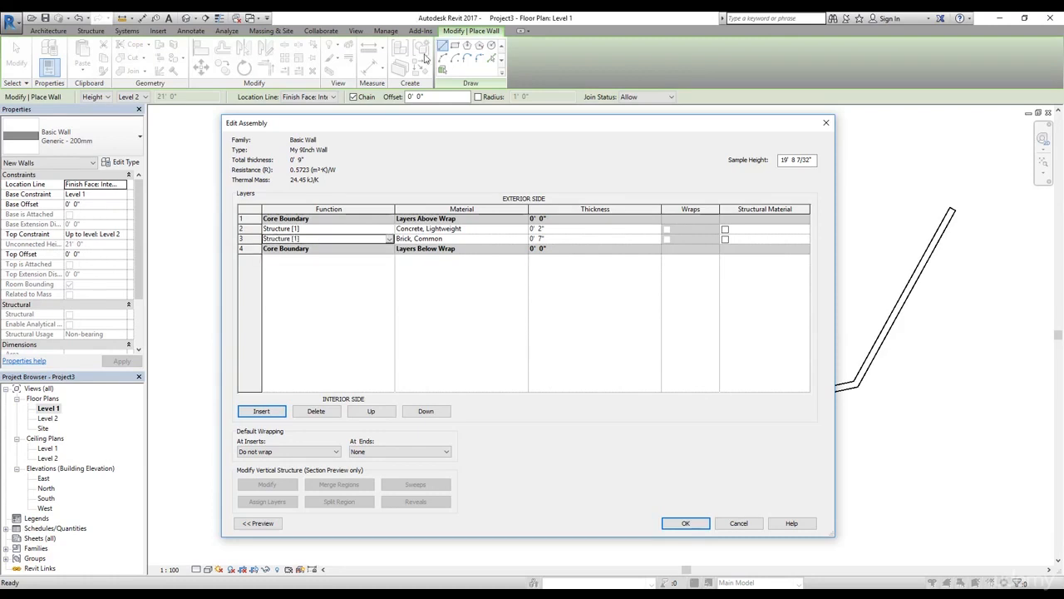
pyautogui.click(390, 238)
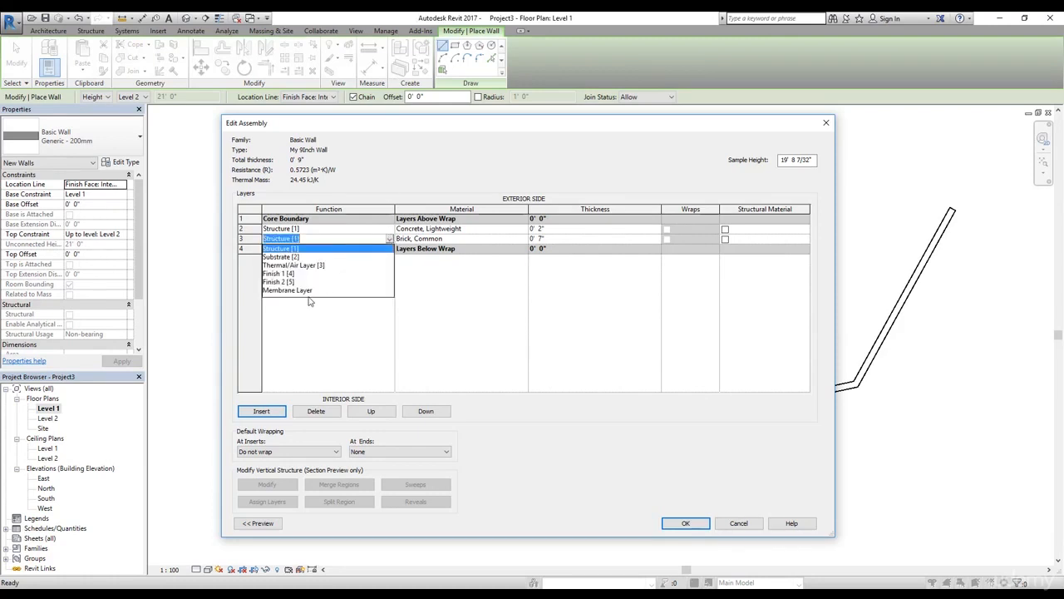
pyautogui.click(285, 249)
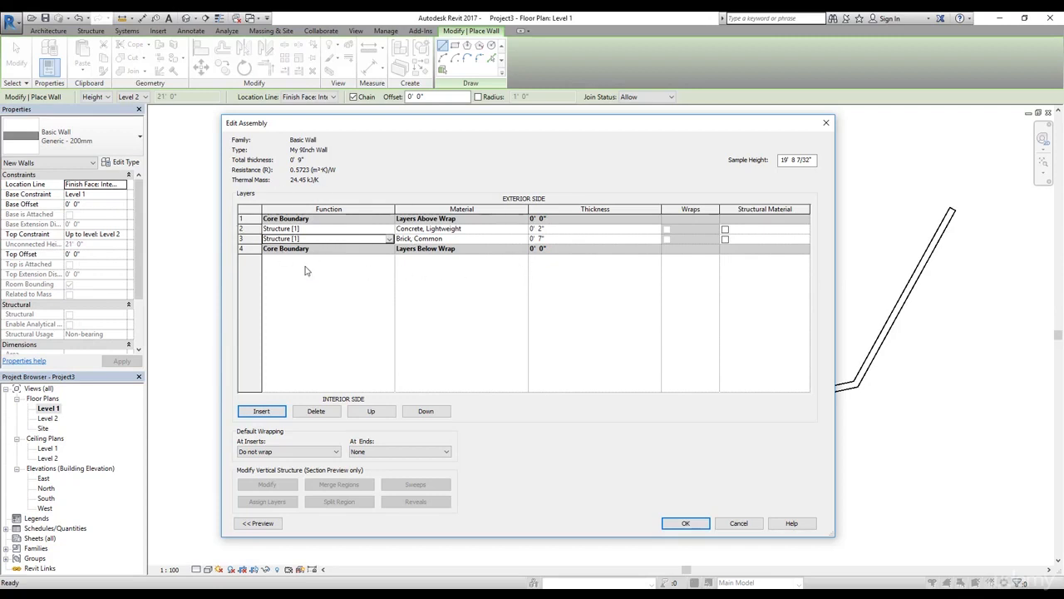
# Step: Accept the layer assembly and type properties, and choose My 9Inch Wall as the type for new walls
pyautogui.click(685, 523)
pyautogui.click(510, 476)
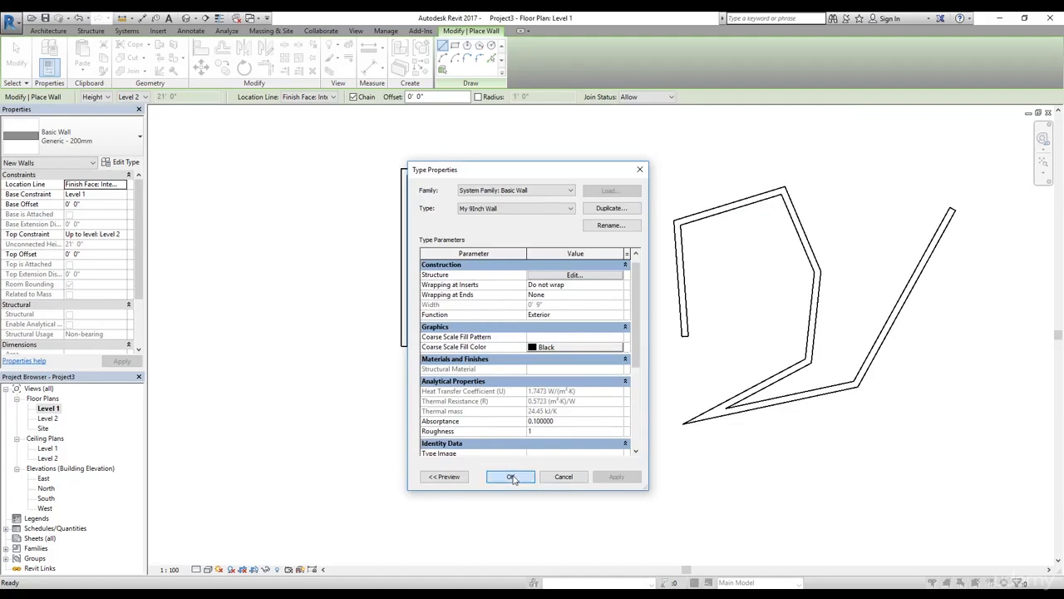
pyautogui.click(74, 138)
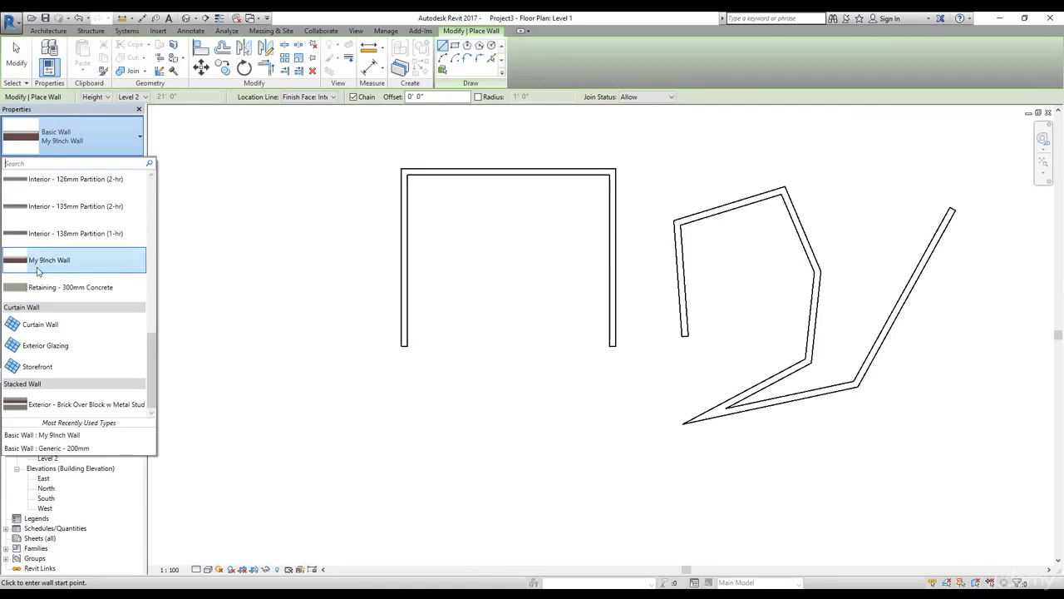
pyautogui.click(51, 268)
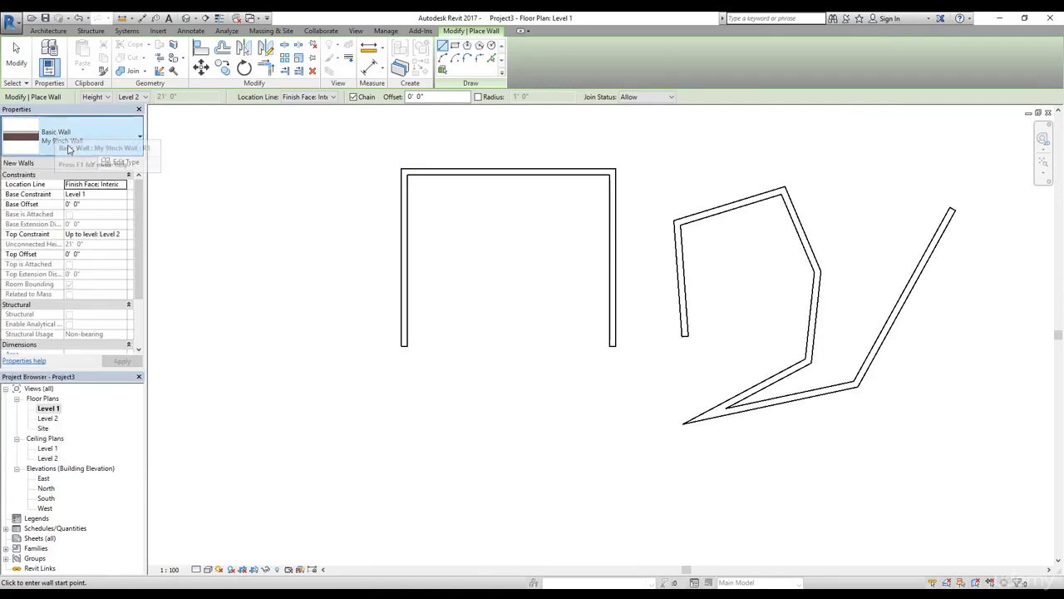
# Step: Draw a single straight horizontal wall of type My 9Inch Wall below the existing U-shaped walls and end the chain
pyautogui.scroll(-2, 531, 326)
pyautogui.moveTo(578, 324); pyautogui.dragTo(538, 228, button='middle')
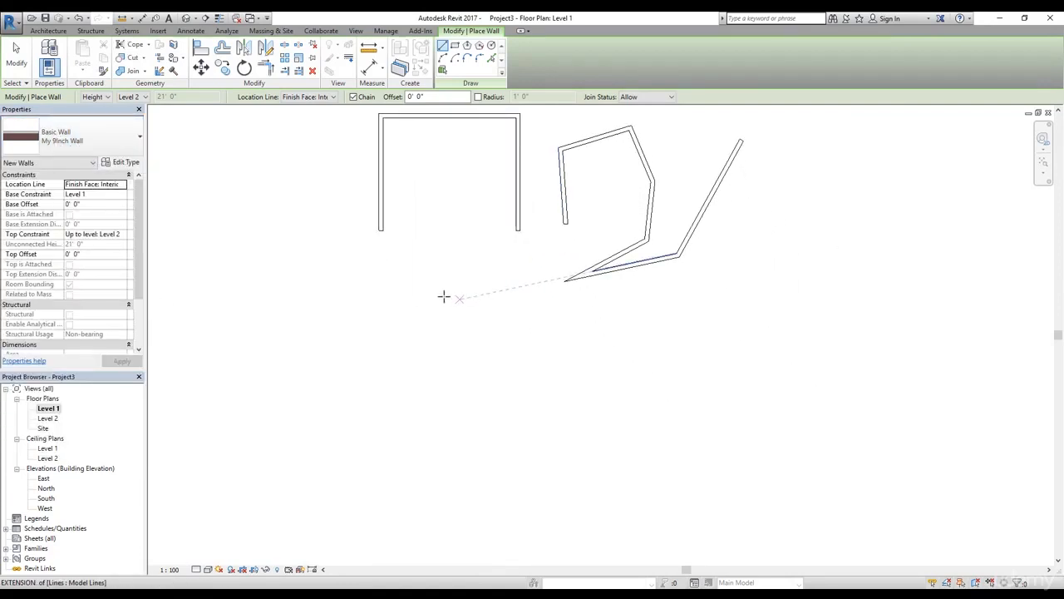
pyautogui.click(381, 344)
pyautogui.click(566, 344)
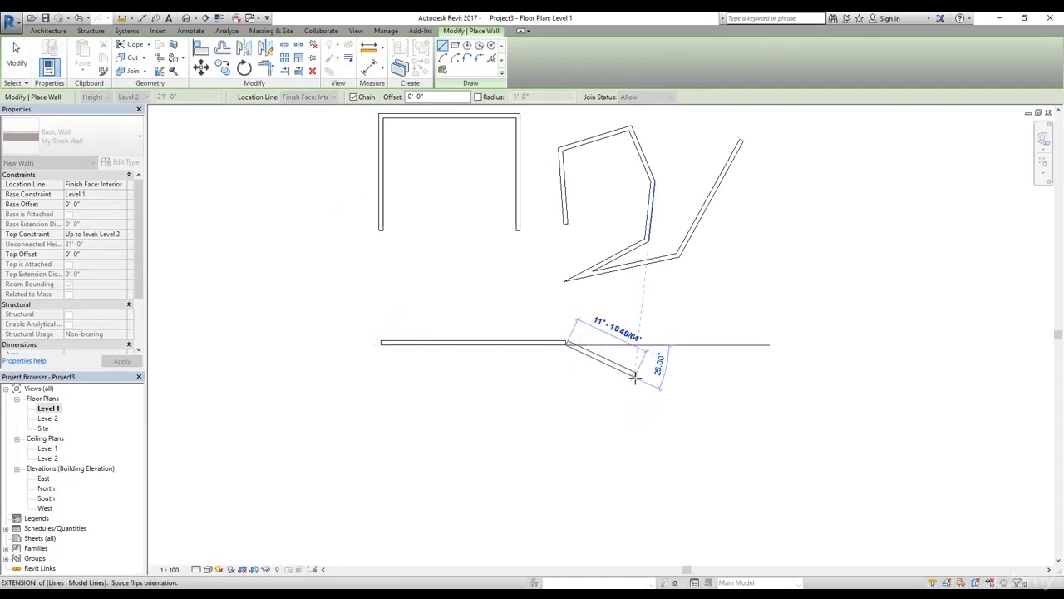
pyautogui.press('Escape')
# Step: Set the Level 1 floor plan's detail level to Fine and inspect the new wall's layers
pyautogui.scroll(3, 428, 347)
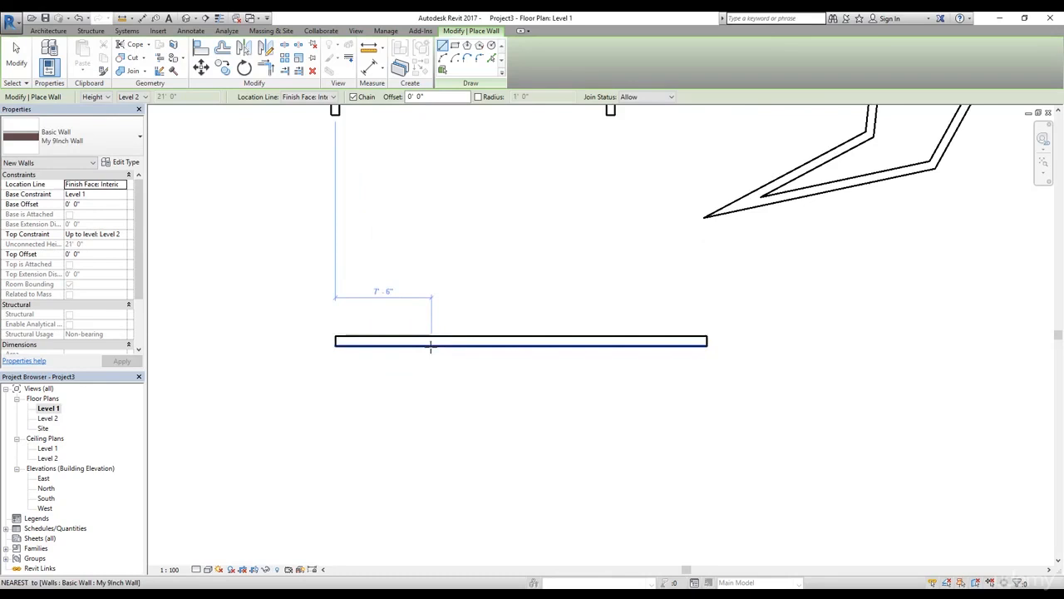
pyautogui.scroll(2, 430, 349)
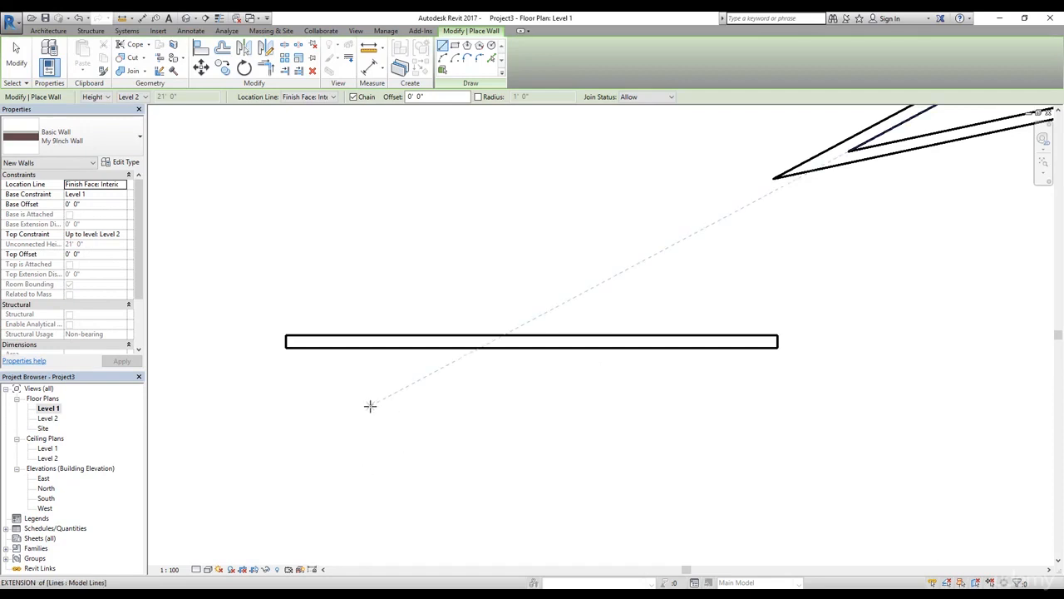
pyautogui.click(196, 569)
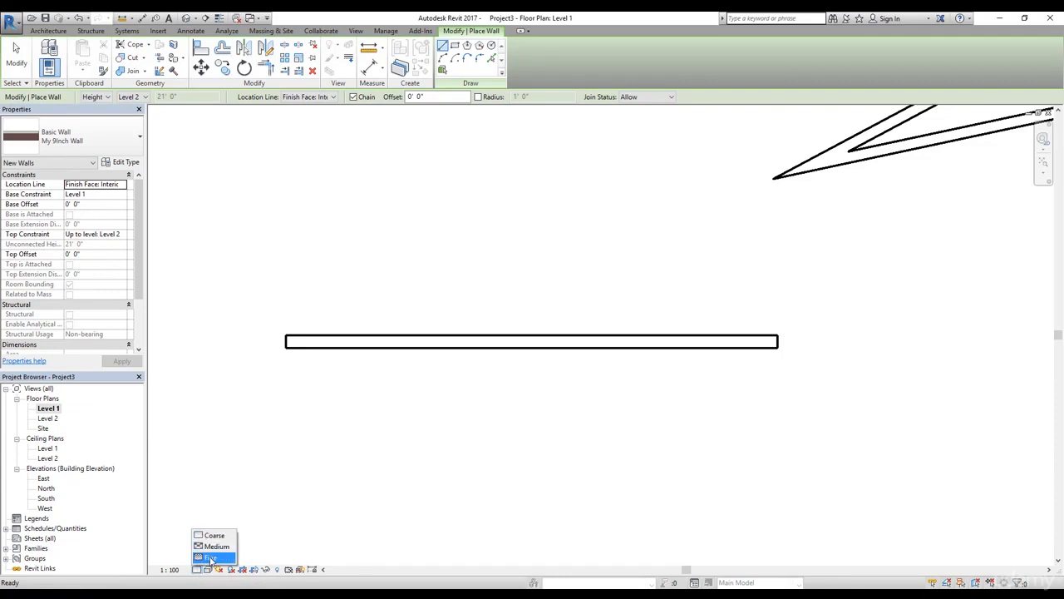
pyautogui.click(210, 557)
pyautogui.scroll(1, 438, 320)
pyautogui.scroll(3, 438, 320)
pyautogui.scroll(-1, 449, 354)
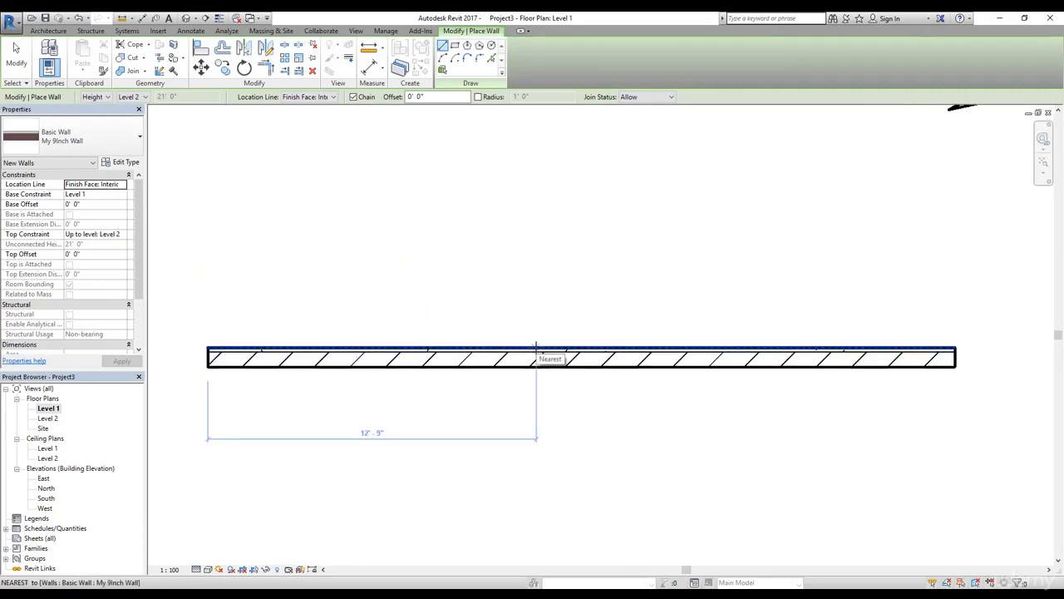
# Step: Set the Level 1 floor plan's detail level to Medium and exit wall placement
pyautogui.click(198, 569)
pyautogui.click(213, 546)
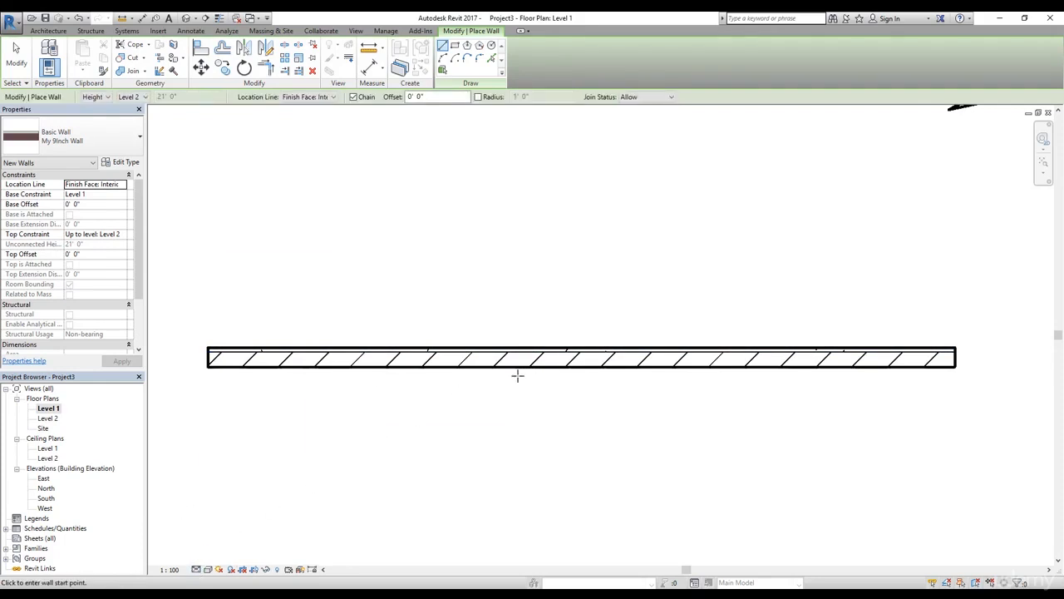
pyautogui.scroll(-2, 739, 356)
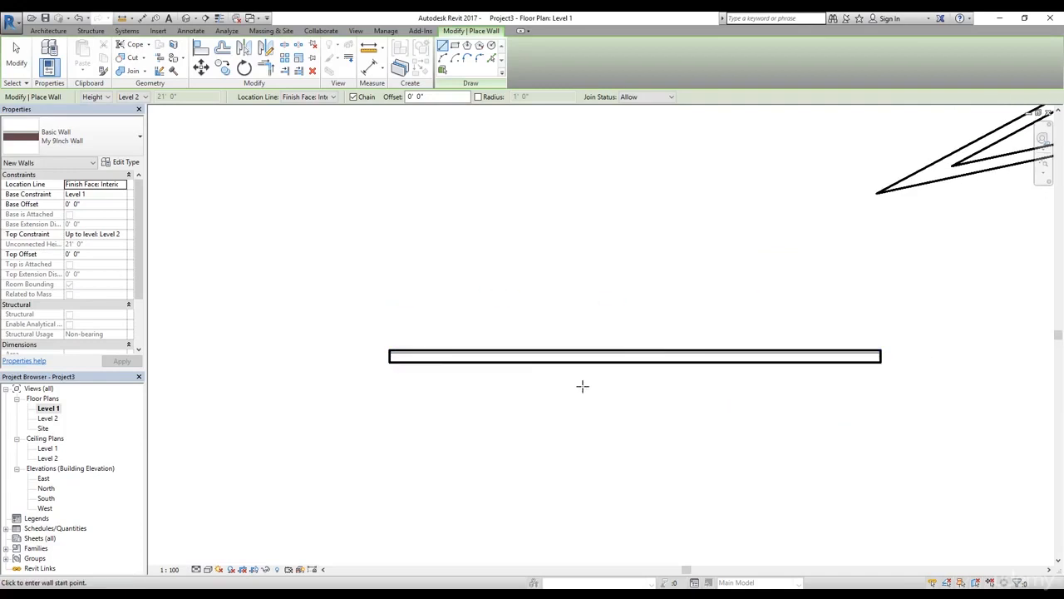
pyautogui.press('Escape')
pyautogui.press('Escape')
pyautogui.scroll(-2, 527, 404)
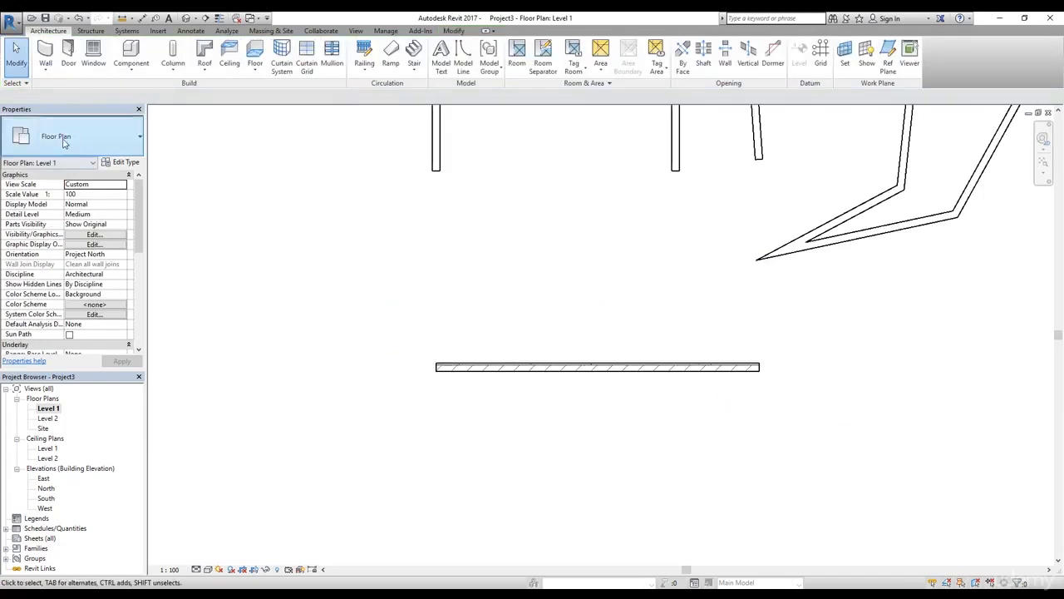
pyautogui.scroll(-2, 759, 311)
pyautogui.moveTo(842, 219); pyautogui.dragTo(730, 358, button='middle')
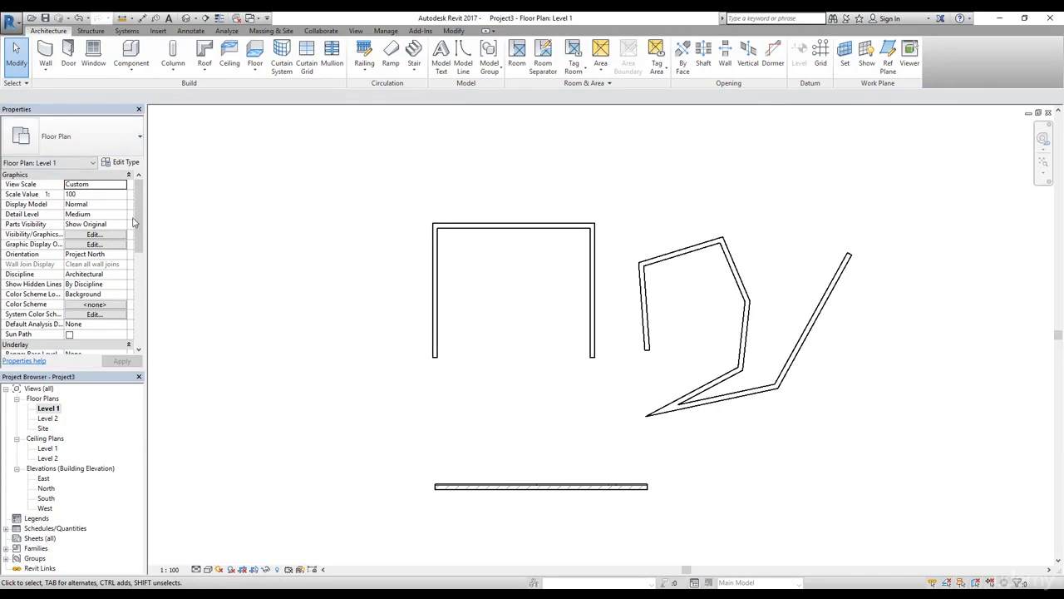
# Step: Restart the Wall tool and review the type parameters of My 9Inch Wall, including its identity data
pyautogui.scroll(-5, 138, 215)
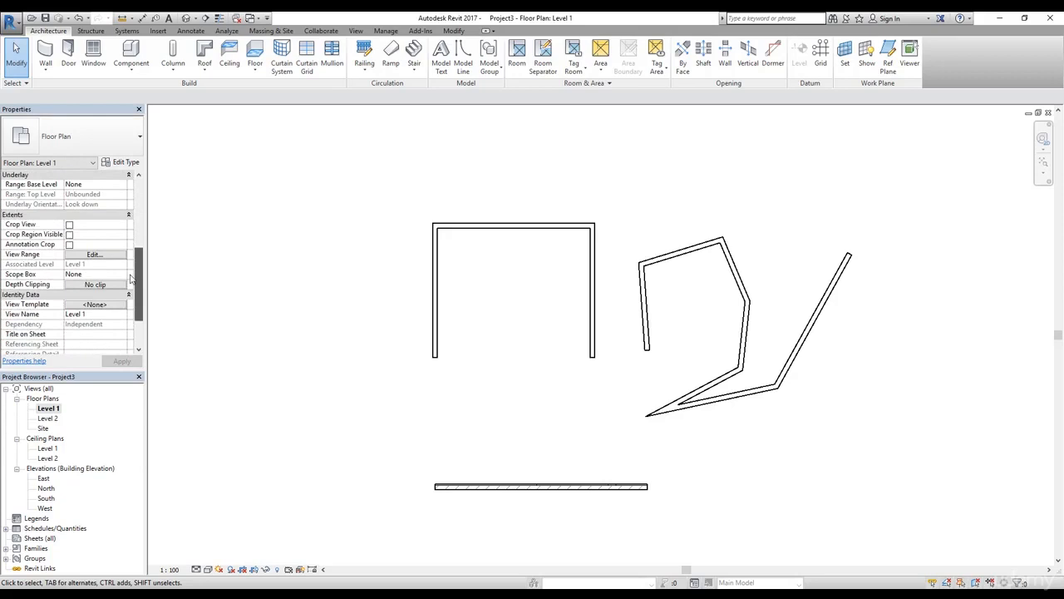
pyautogui.scroll(4, 138, 215)
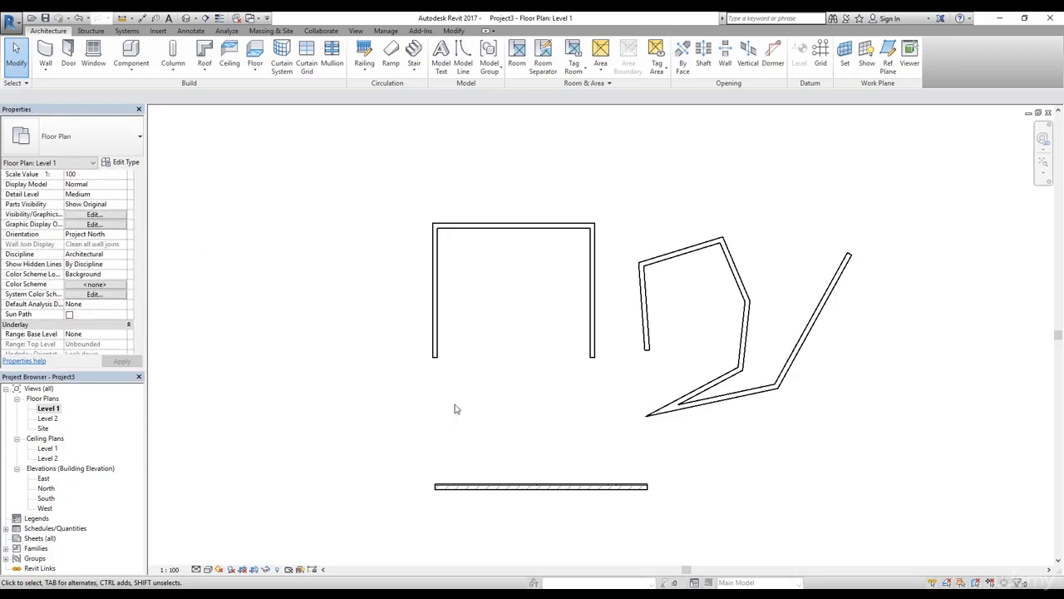
pyautogui.click(43, 52)
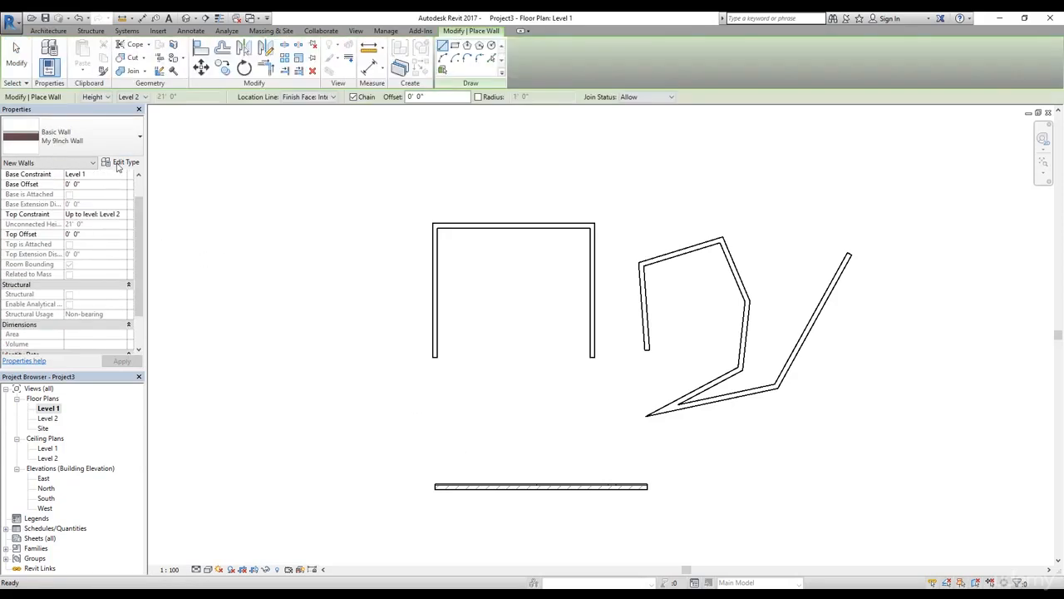
pyautogui.click(119, 165)
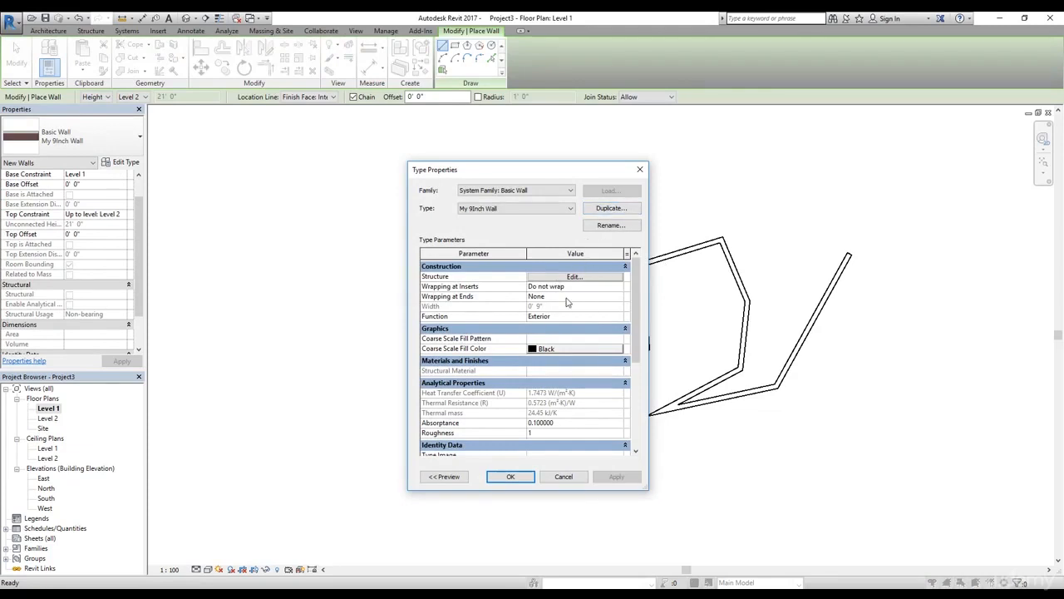
pyautogui.scroll(-5, 578, 356)
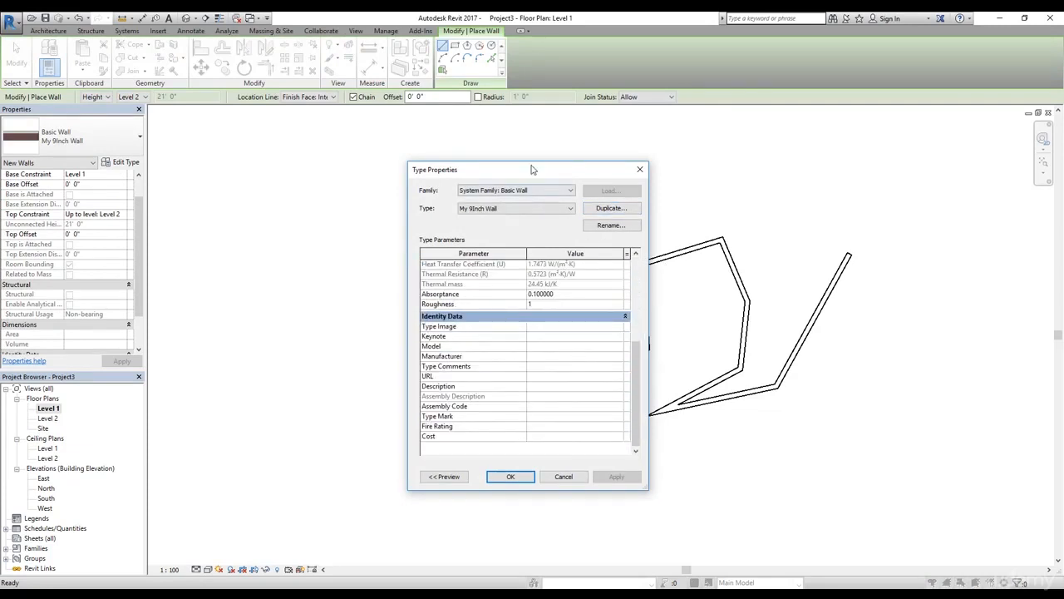
pyautogui.moveTo(533, 168); pyautogui.dragTo(520, 167)
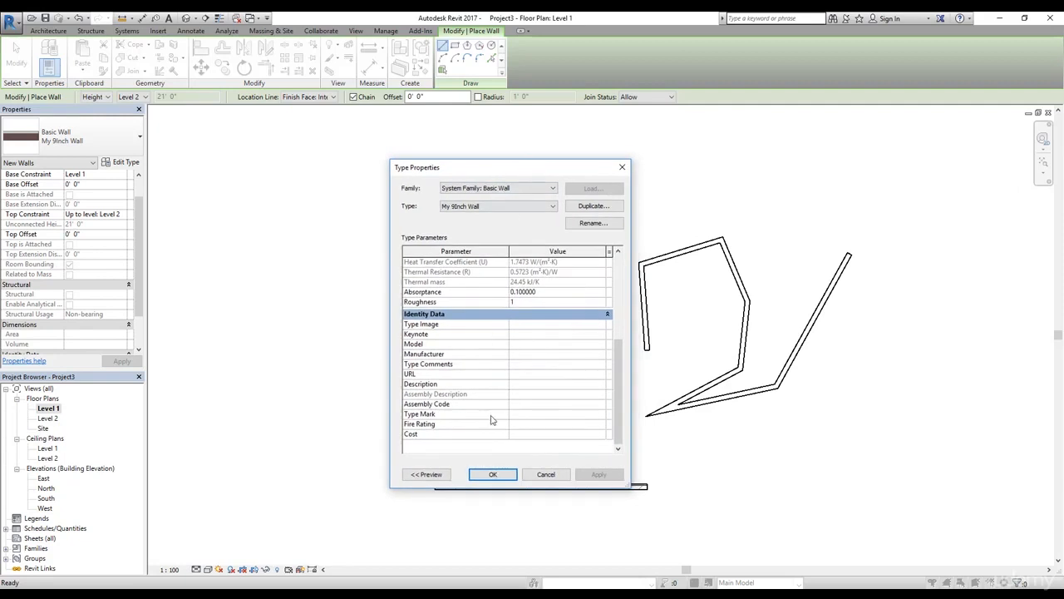
pyautogui.click(493, 474)
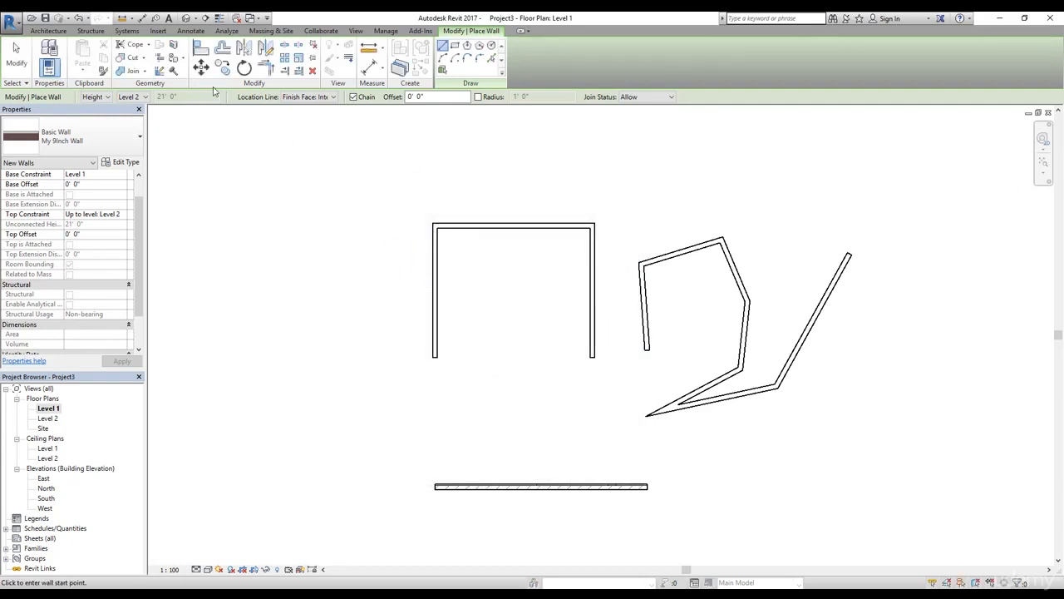